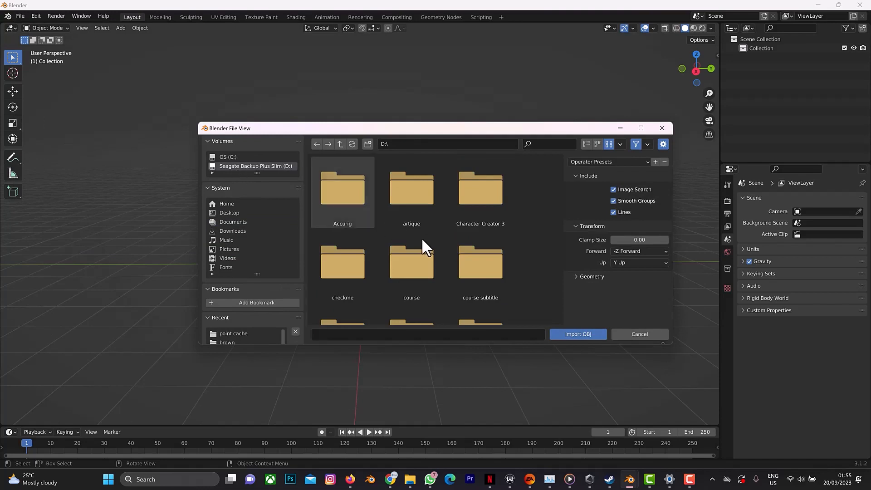
# Import denim blue.obj from the pod jacket folder on drive D.
pyautogui.scroll(-10, 420, 238)
pyautogui.click(510, 218)
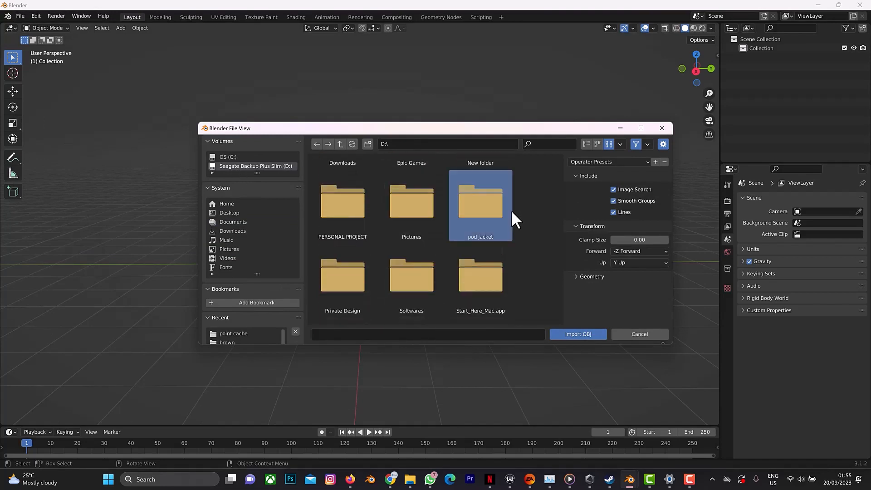
pyautogui.doubleClick(496, 210)
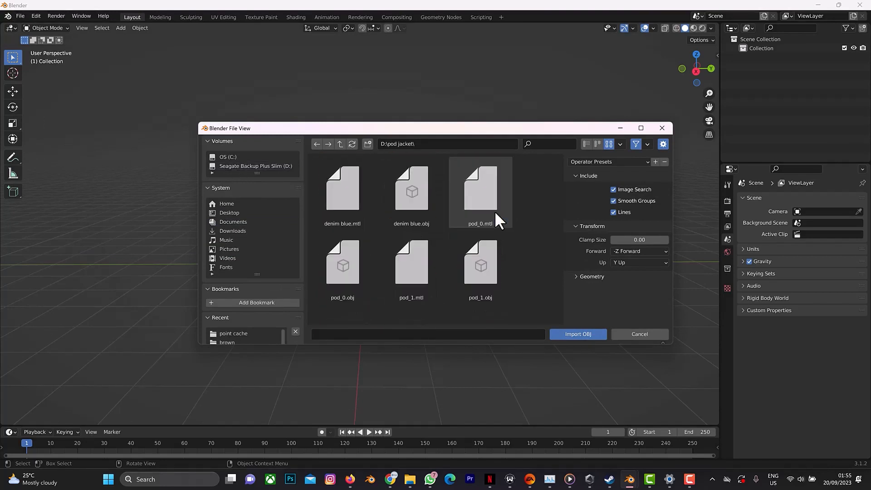
pyautogui.click(411, 217)
pyautogui.click(574, 337)
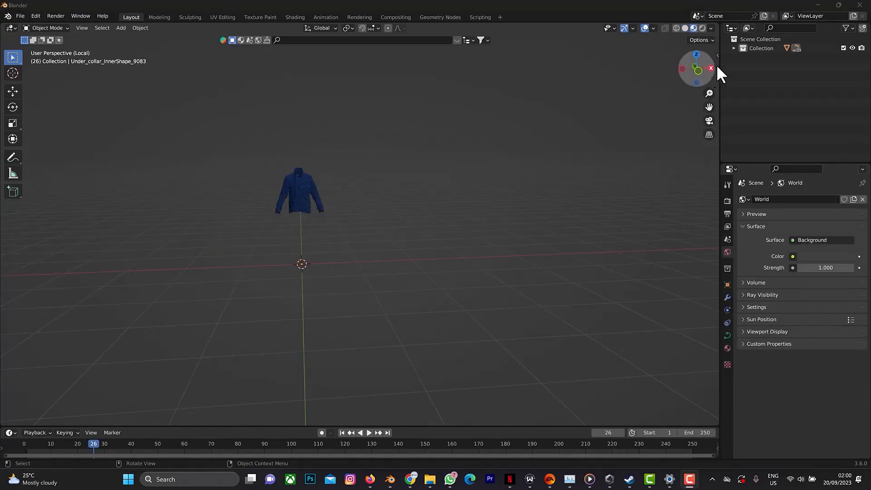
# Create a new collection under the Scene Collection and rename it scene.
pyautogui.click(733, 48)
pyautogui.click(734, 48)
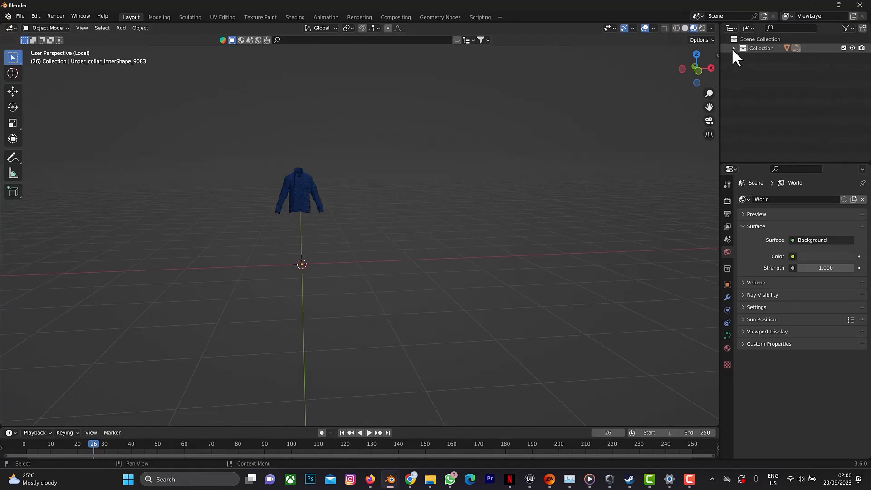
pyautogui.rightClick(759, 85)
pyautogui.click(758, 81)
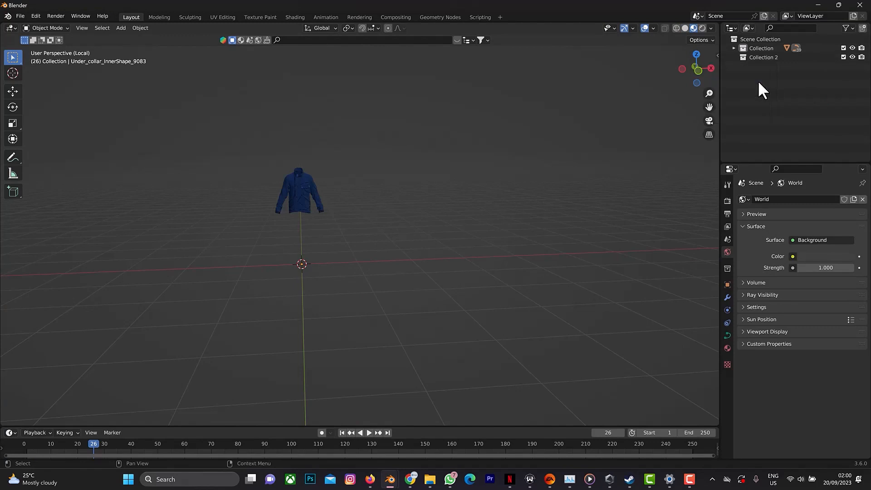
pyautogui.click(747, 57)
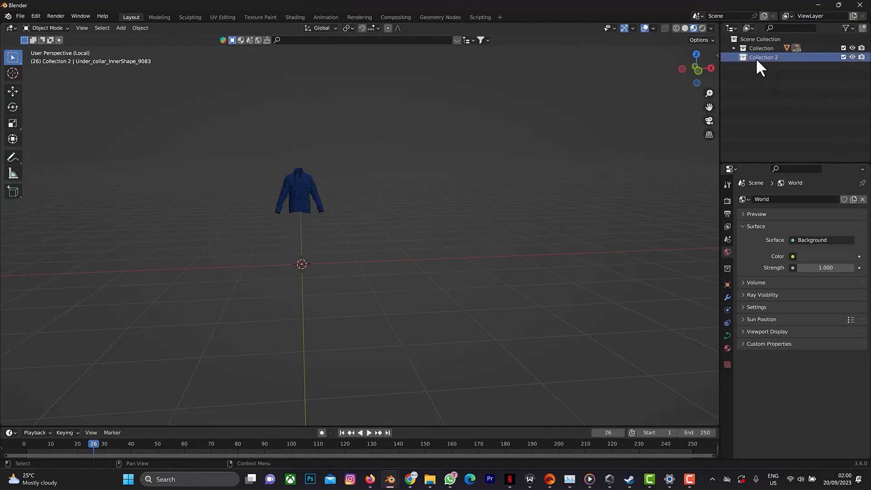
pyautogui.doubleClick(756, 58)
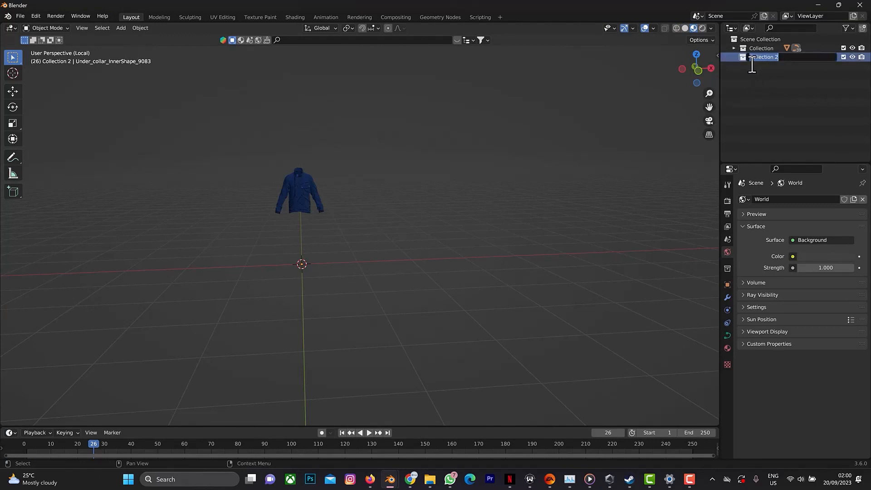
pyautogui.press('BackSpace')
pyautogui.write('scene')
pyautogui.press('Return')
# Add a cylinder mesh to the scene collection and scale it down uniformly to about 0.5.
pyautogui.scroll(2, 304, 233)
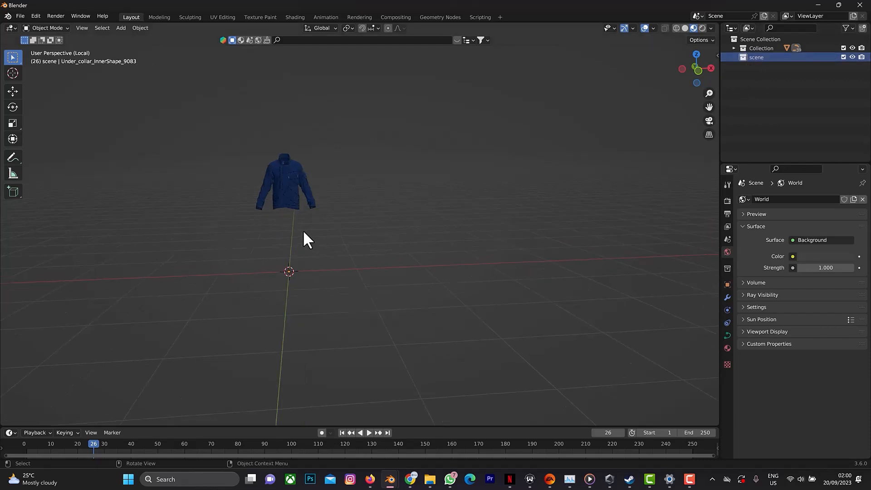
pyautogui.moveTo(709, 107); pyautogui.dragTo(6, 172)
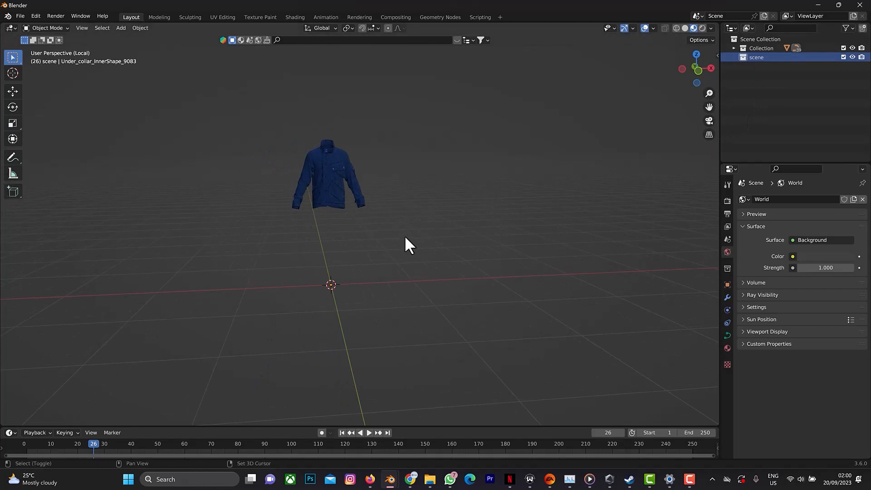
pyautogui.hotkey('shift', 'a')
pyautogui.moveTo(380, 241)
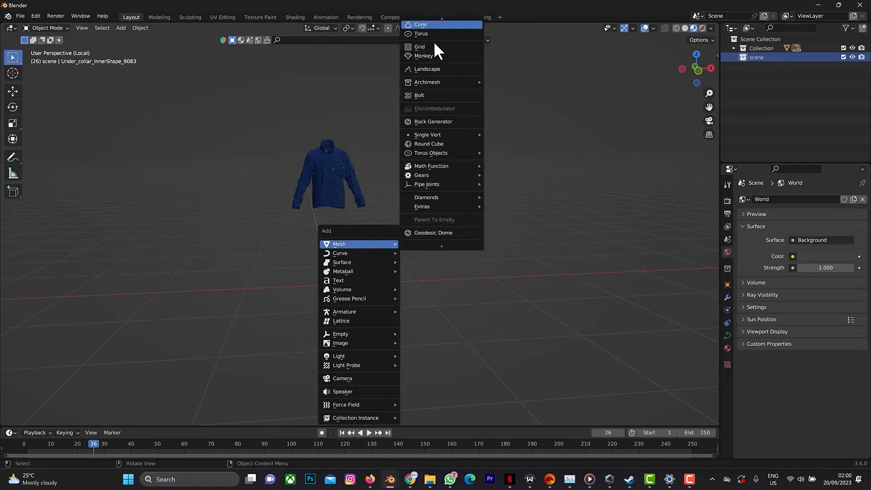
pyautogui.scroll(3, 434, 42)
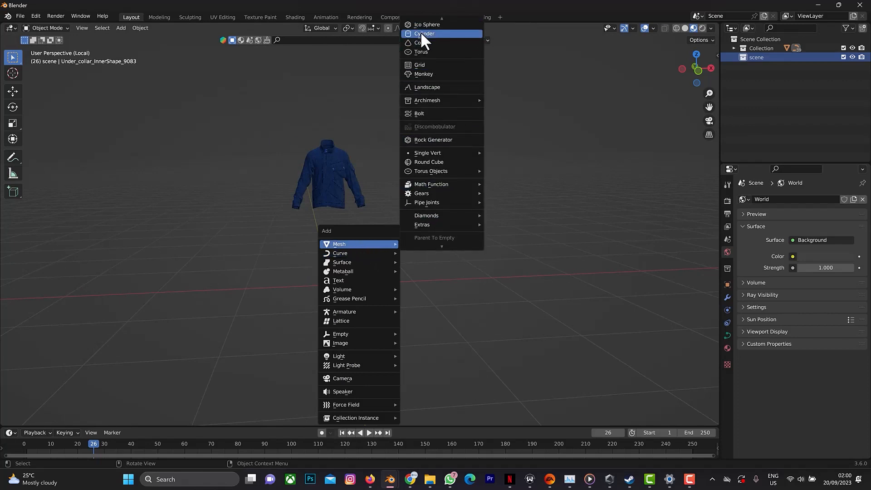
pyautogui.click(421, 33)
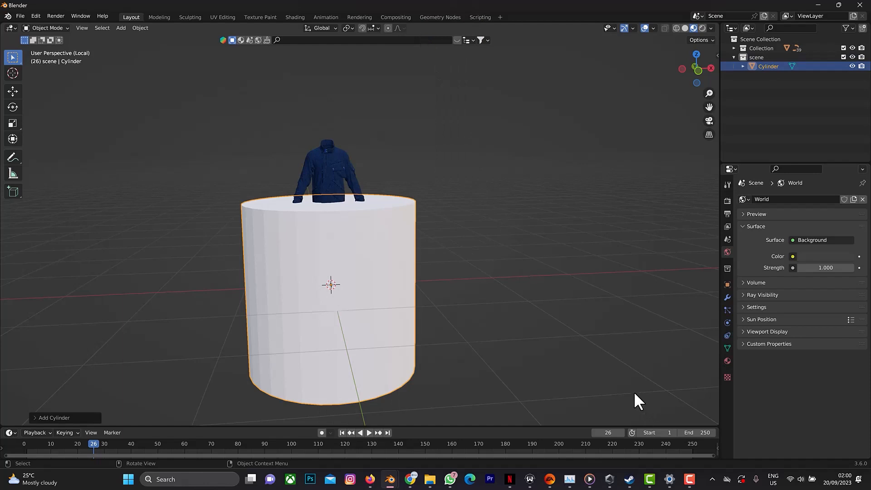
pyautogui.press('s')
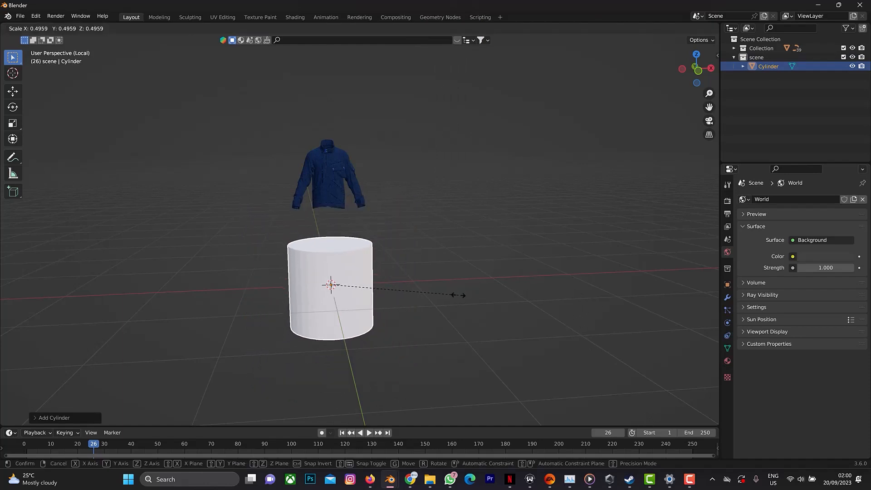
pyautogui.click(461, 296)
# In front view, raise the cylinder about 0.49 m along Z towards the jacket.
pyautogui.press('KP_1')
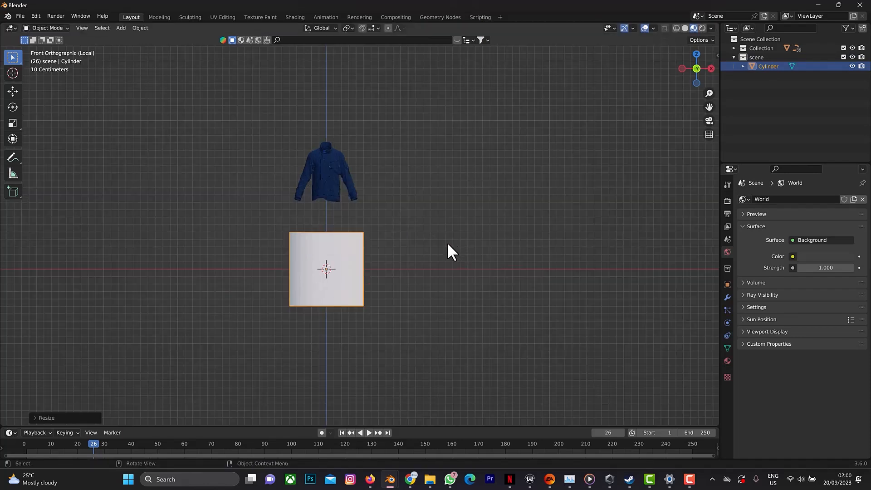
pyautogui.press('g')
pyautogui.press('z')
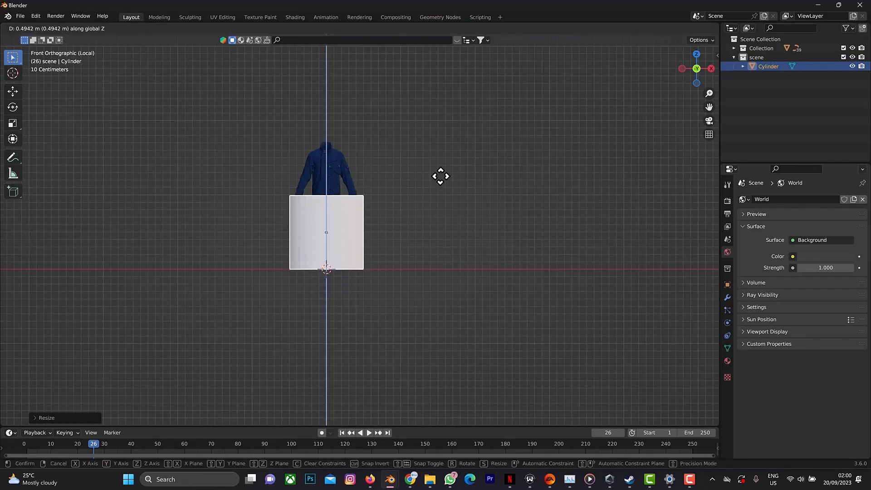
pyautogui.click(440, 176)
# Flatten the cylinder along Z and lower it until its base rests on the ground line.
pyautogui.press('s')
pyautogui.press('z')
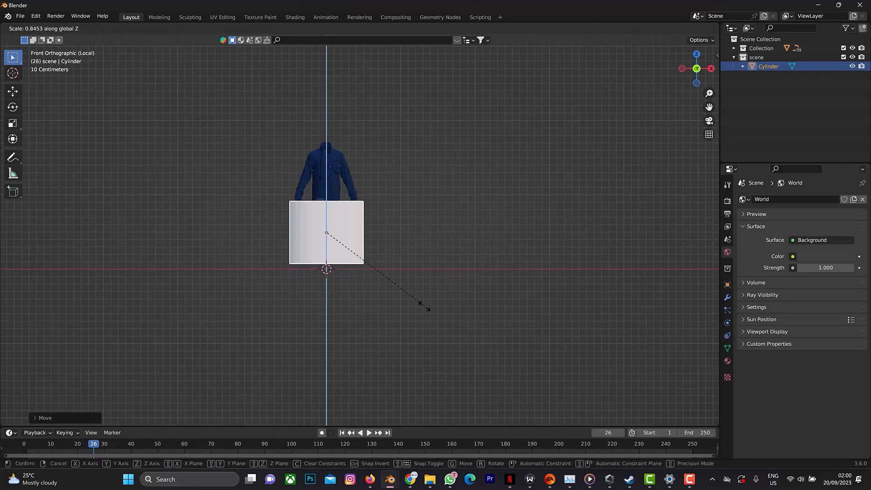
pyautogui.click(410, 298)
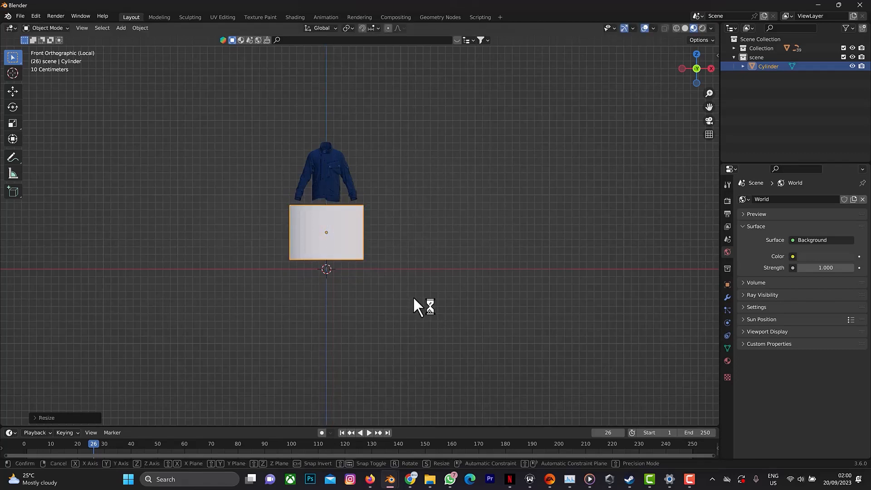
pyautogui.press('g')
pyautogui.press('z')
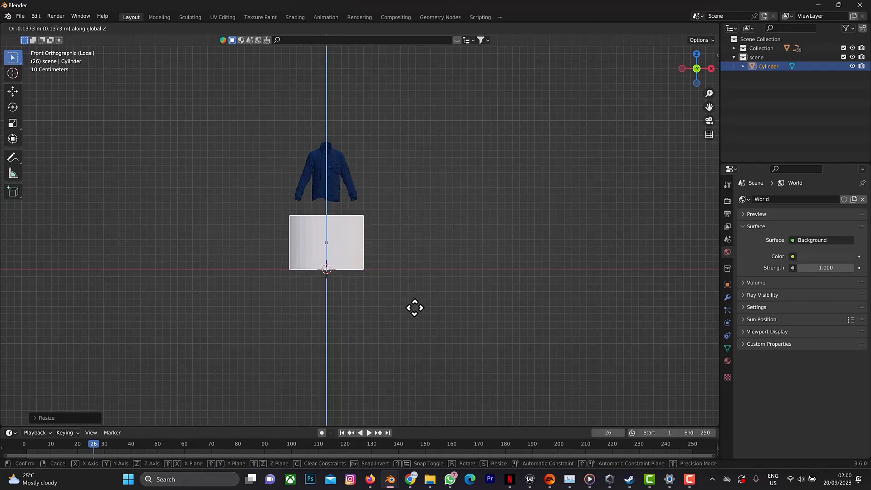
pyautogui.click(414, 309)
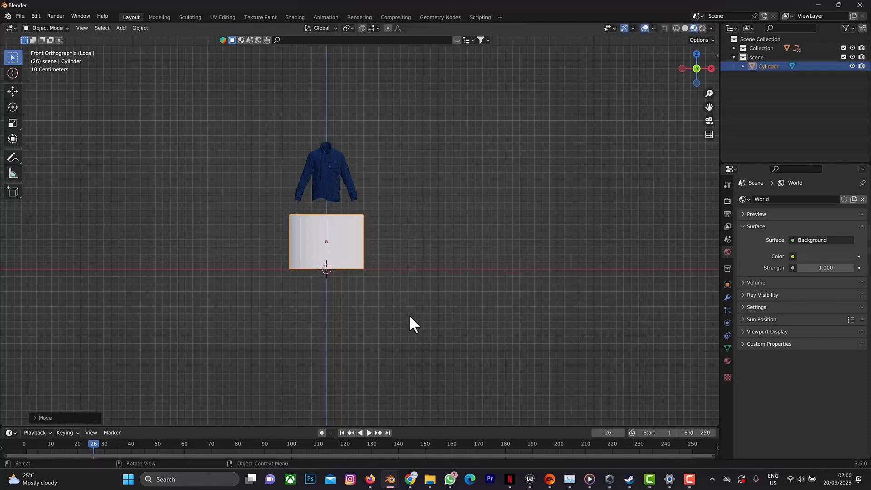
# Delete the cylinder's top cap face in Edit Mode.
pyautogui.moveTo(693, 50); pyautogui.dragTo(695, 61)
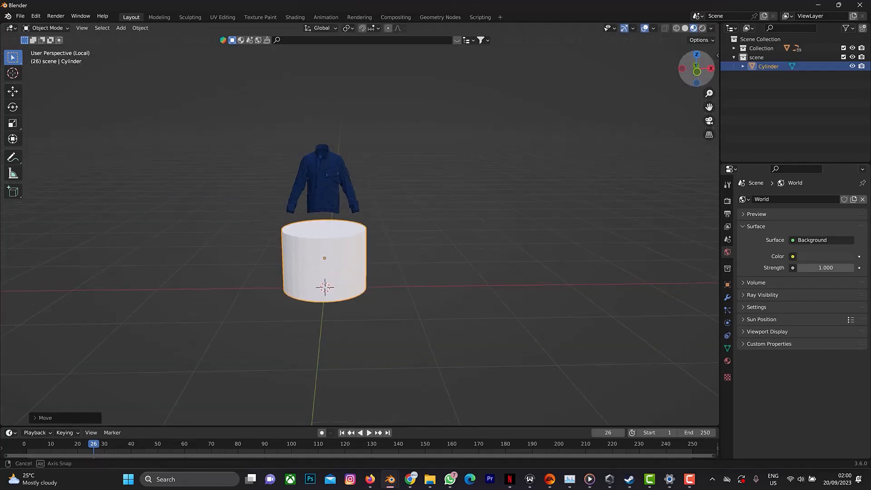
pyautogui.press('Tab')
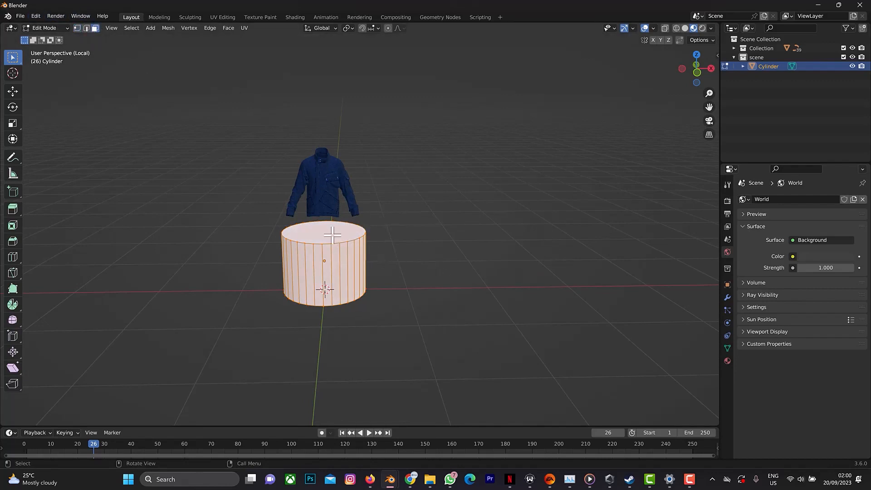
pyautogui.hotkey('alt', 'a')
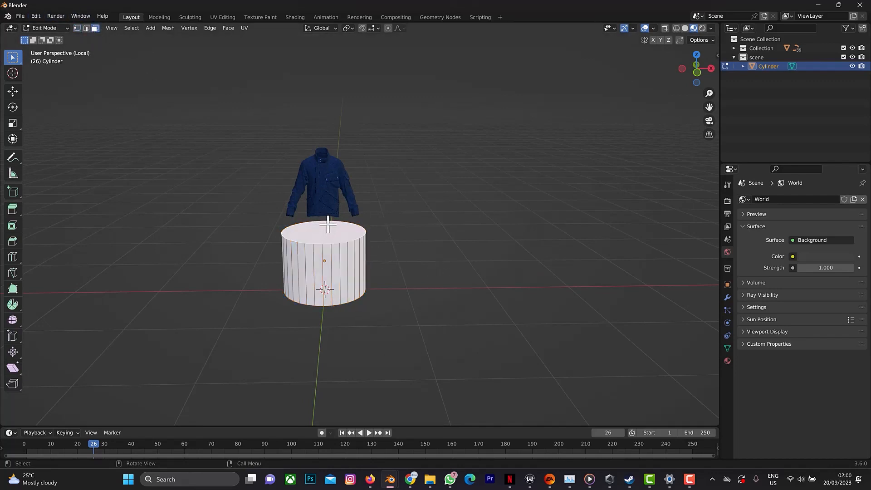
pyautogui.rightClick(329, 224)
pyautogui.press('x')
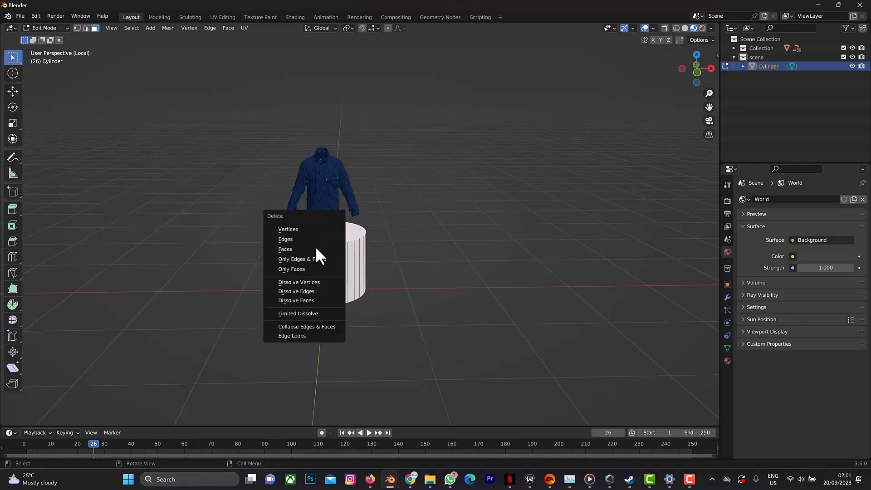
pyautogui.click(315, 248)
# Extrude the cylinder's top edge loop and scale the new ring inward to about 0.69.
pyautogui.scroll(3, 318, 244)
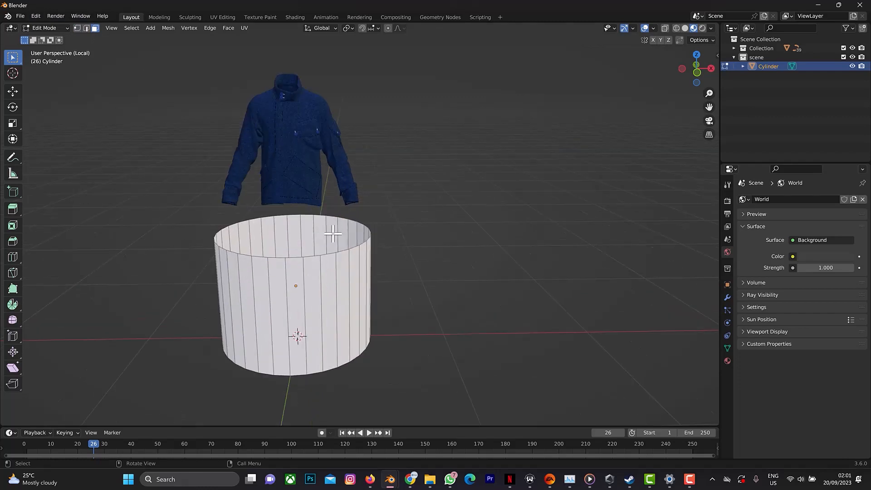
pyautogui.click(86, 28)
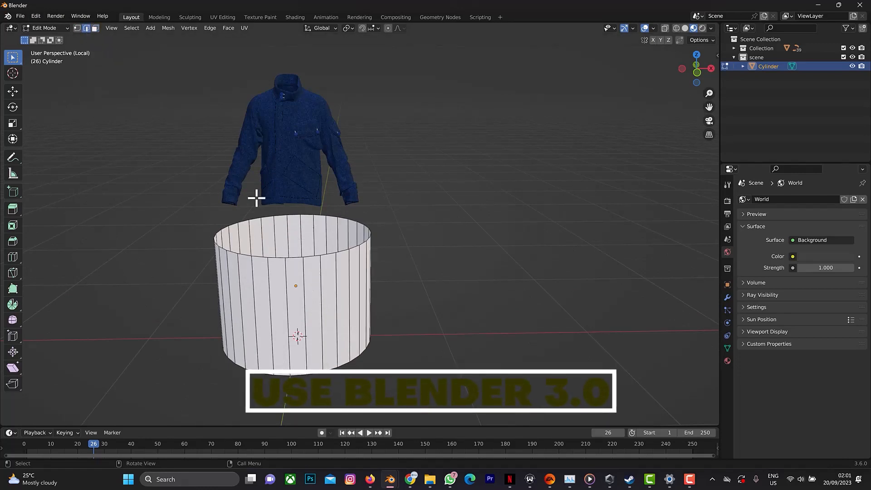
pyautogui.keyDown('alt'); pyautogui.click(293, 257); pyautogui.keyUp('alt')
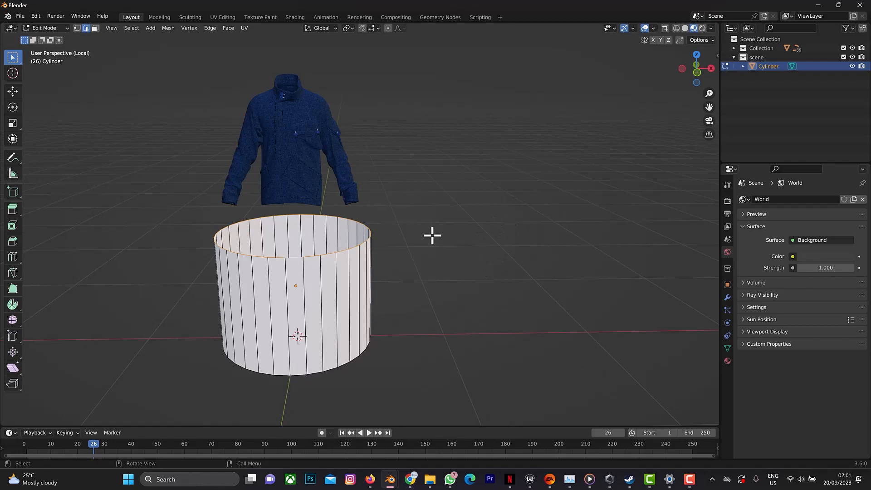
pyautogui.press('KP_1')
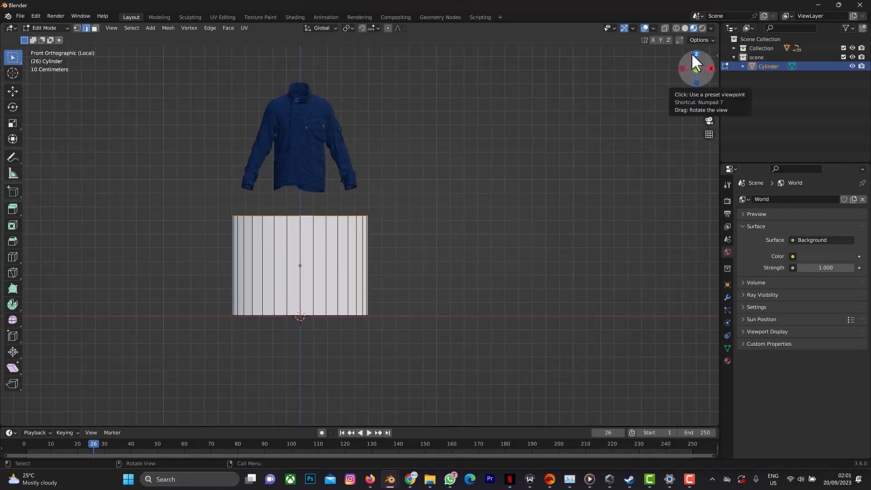
pyautogui.moveTo(695, 64); pyautogui.dragTo(702, 80)
pyautogui.press('g')
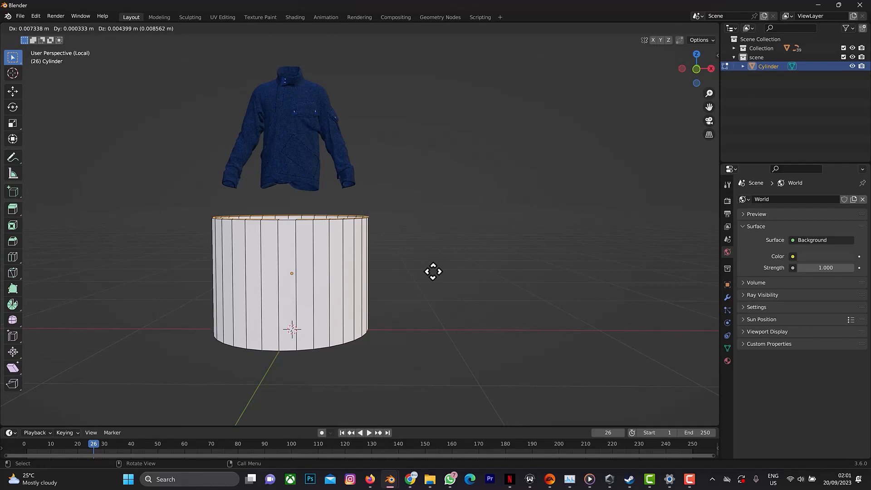
pyautogui.press('s')
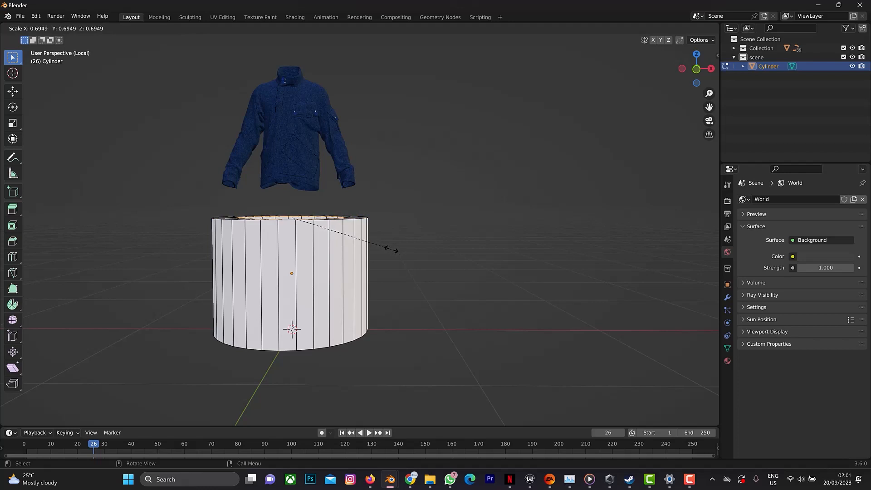
pyautogui.click(391, 249)
# Extrude the inner ring about 0.13 m upward along Z to form a smaller upper tier, and return to Object Mode.
pyautogui.press('e')
pyautogui.press('z')
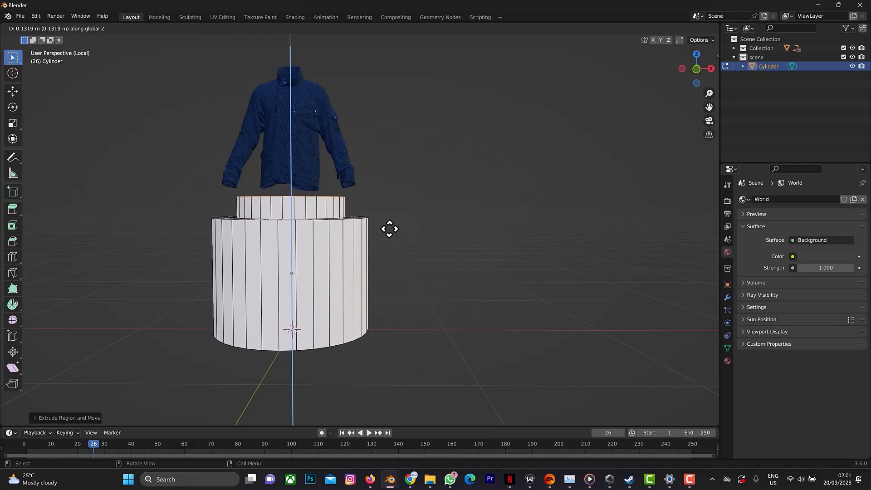
pyautogui.click(389, 231)
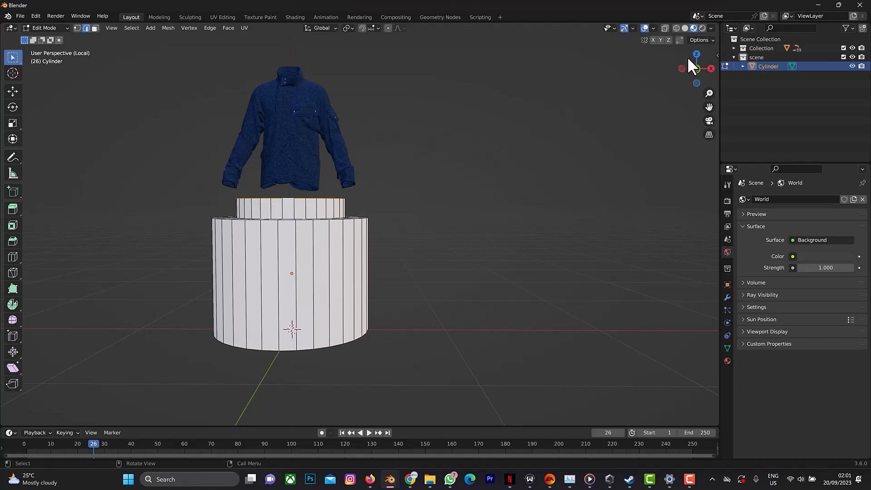
pyautogui.moveTo(694, 53); pyautogui.dragTo(702, 90)
pyautogui.press('Tab')
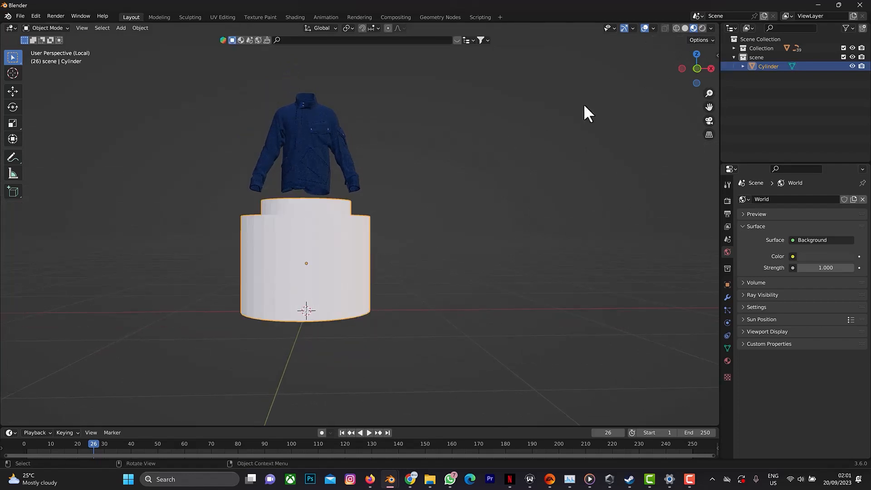
# Add a Subdivision Surface modifier to the podium cylinder.
pyautogui.moveTo(697, 71); pyautogui.dragTo(698, 79)
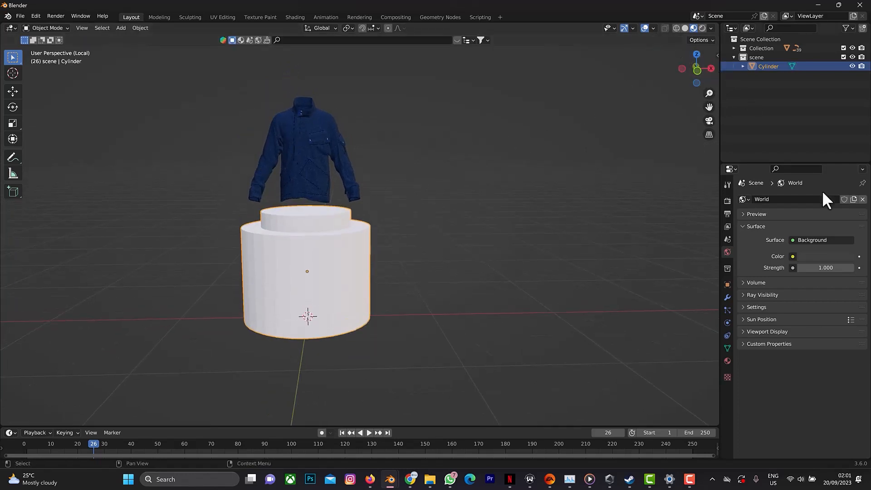
pyautogui.click(728, 297)
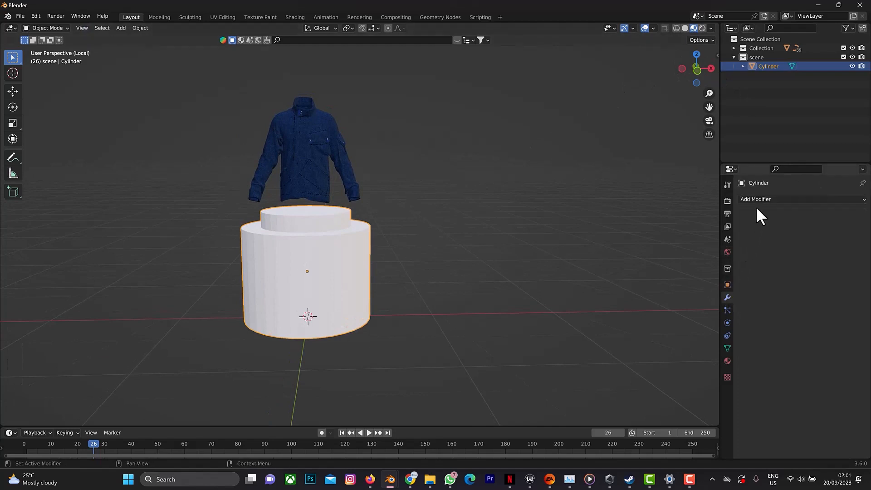
pyautogui.click(760, 202)
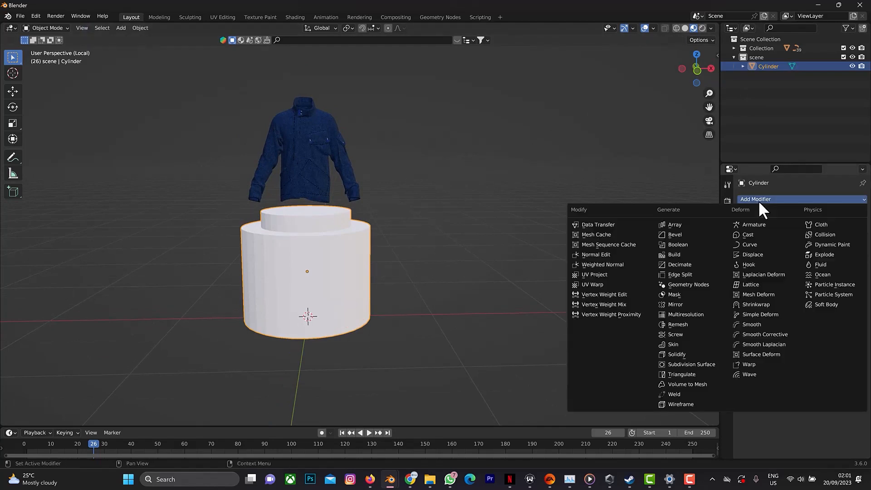
pyautogui.click(692, 365)
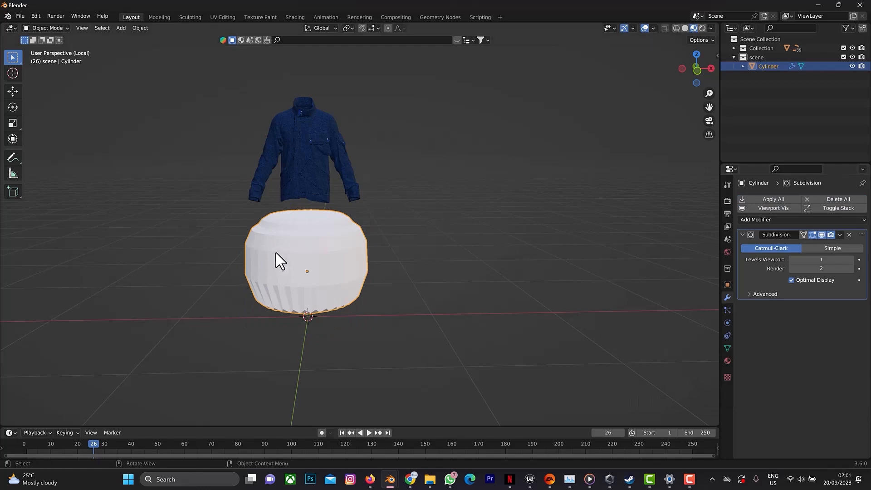
# In Edit Mode, add loop cuts to the lower tier's side, slid about 0.96 toward its bottom edge and 0.94 toward its top edge.
pyautogui.press('Tab')
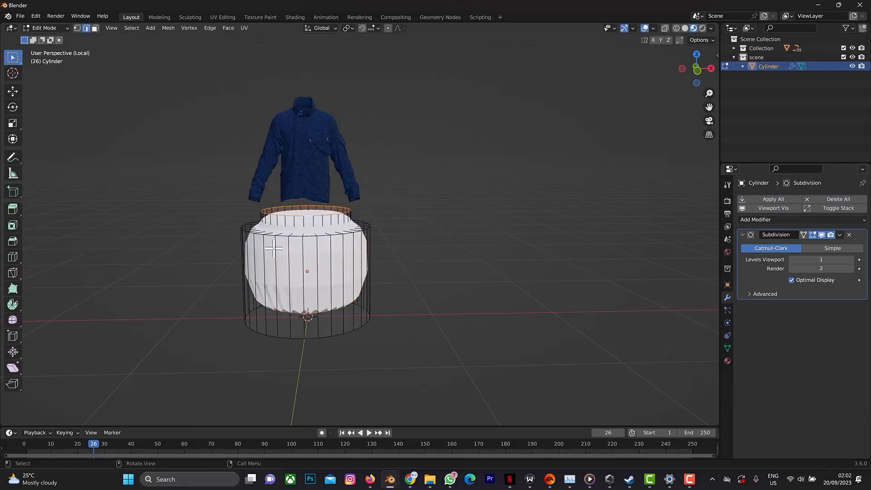
pyautogui.hotkey('ctrl', 'r')
pyautogui.click(323, 287)
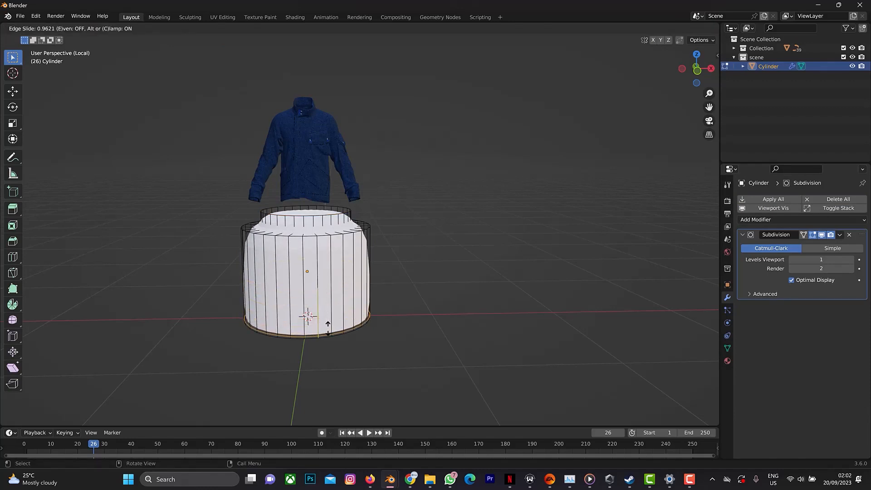
pyautogui.click(328, 324)
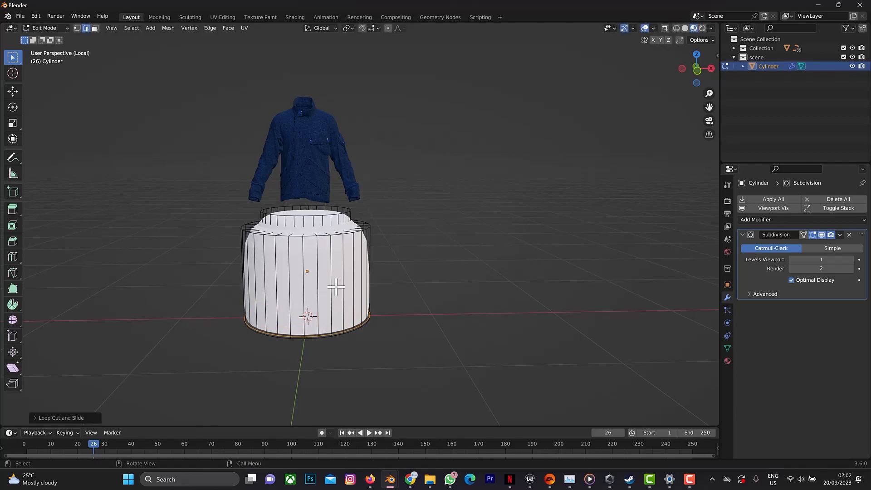
pyautogui.hotkey('ctrl', 'r')
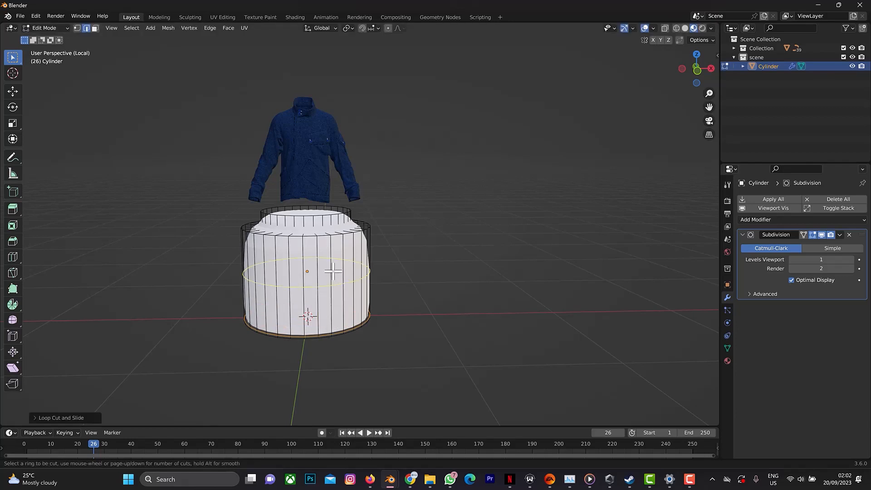
pyautogui.click(328, 272)
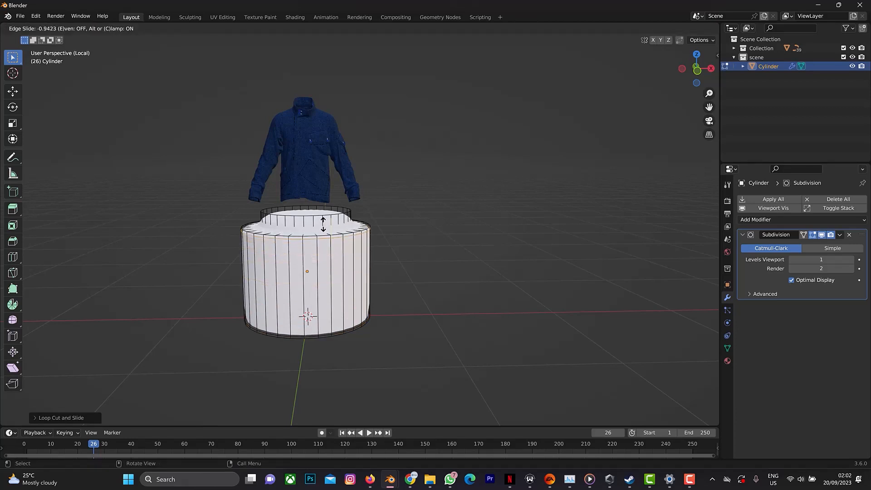
pyautogui.click(323, 222)
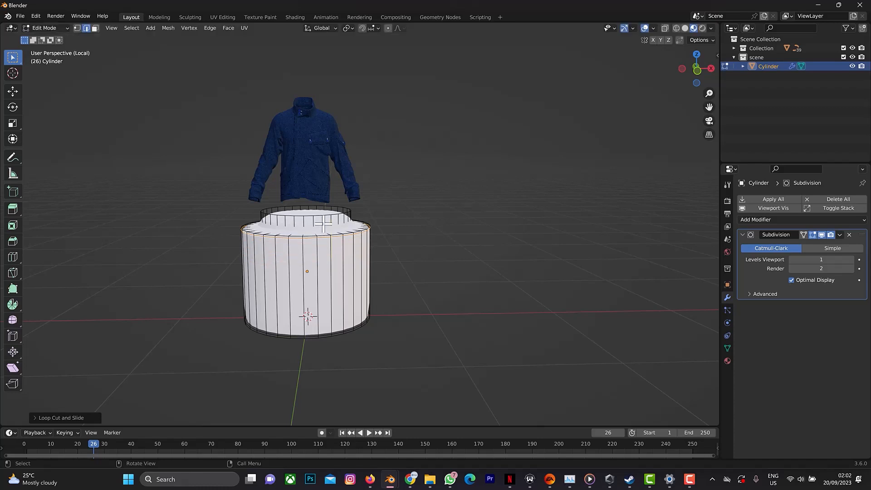
# Add two loop cuts to the upper tier's side, slid about 0.78 toward its top edge and 0.58 toward its base.
pyautogui.hotkey('ctrl', 'r')
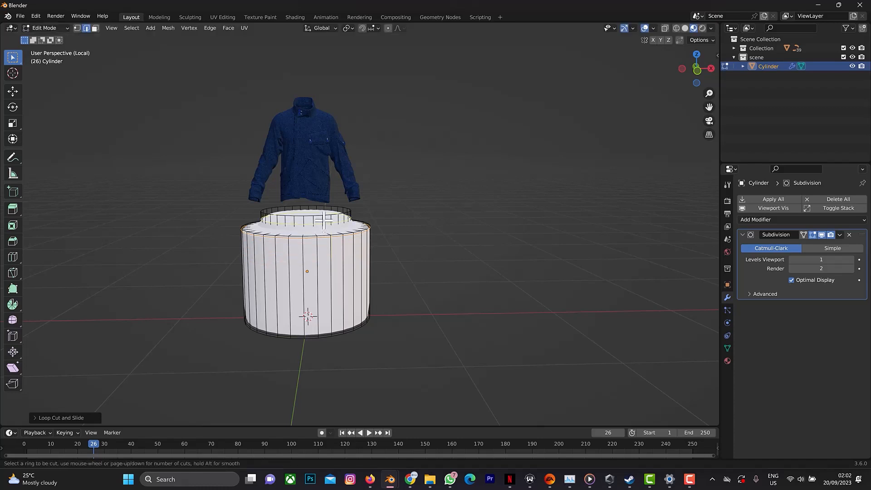
pyautogui.click(324, 219)
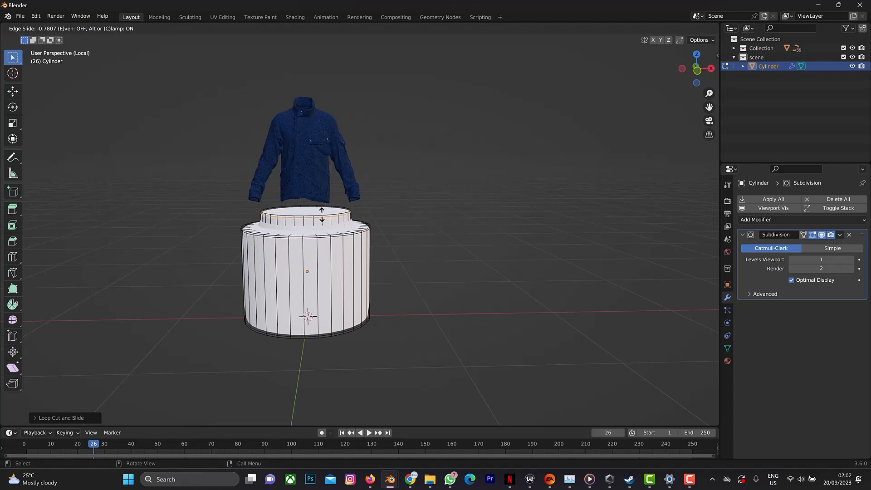
pyautogui.click(322, 215)
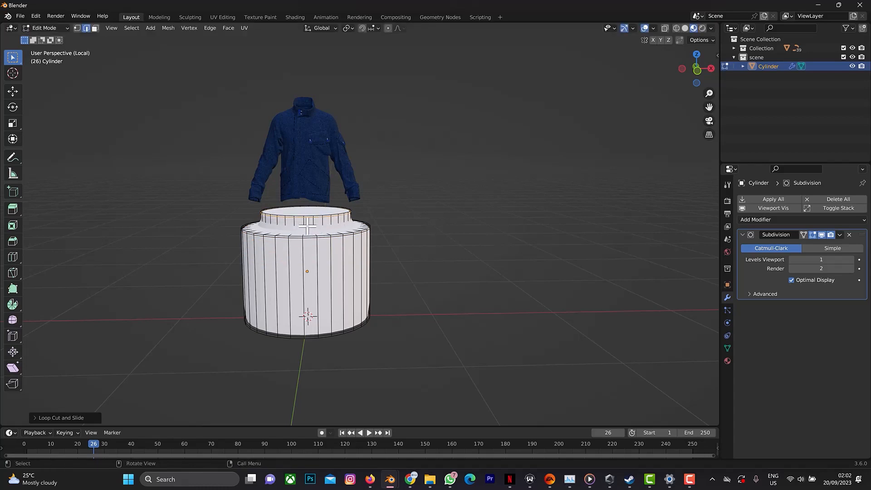
pyautogui.hotkey('ctrl', 'r')
pyautogui.click(308, 224)
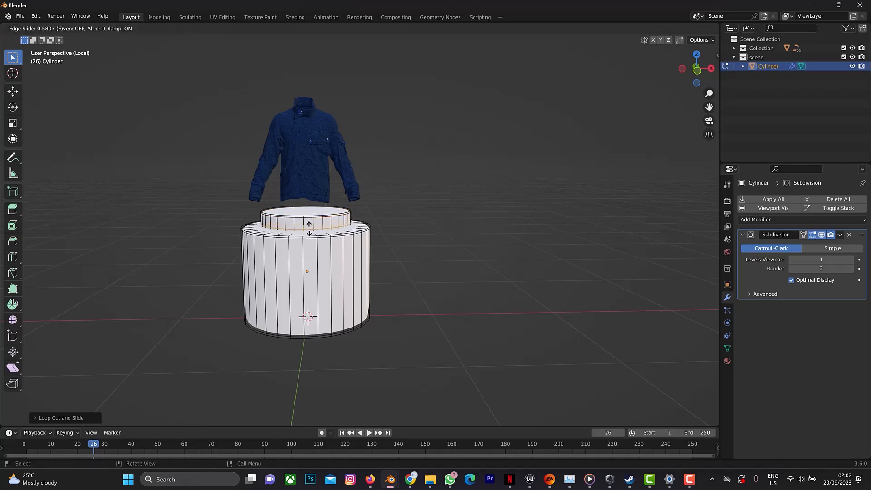
pyautogui.click(309, 228)
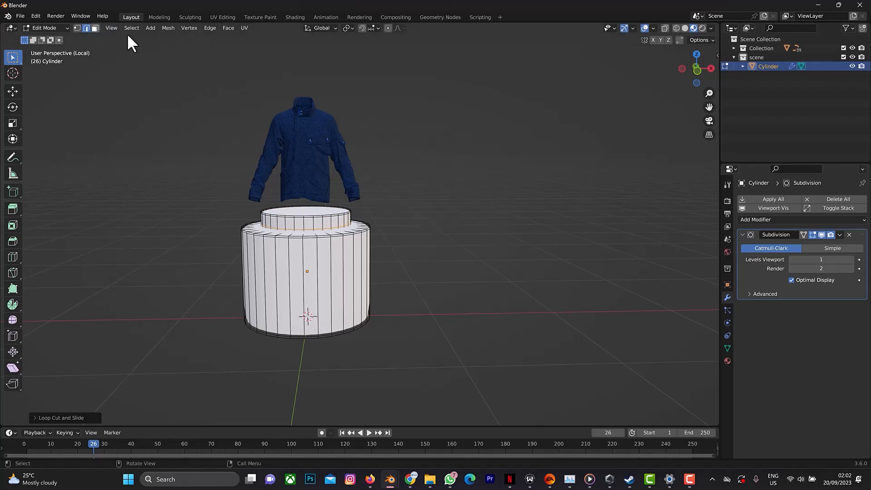
# Switch to Solid shading and inset the podium's bottom face twice, the first time by about 0.27 m.
pyautogui.moveTo(707, 66); pyautogui.dragTo(698, 30)
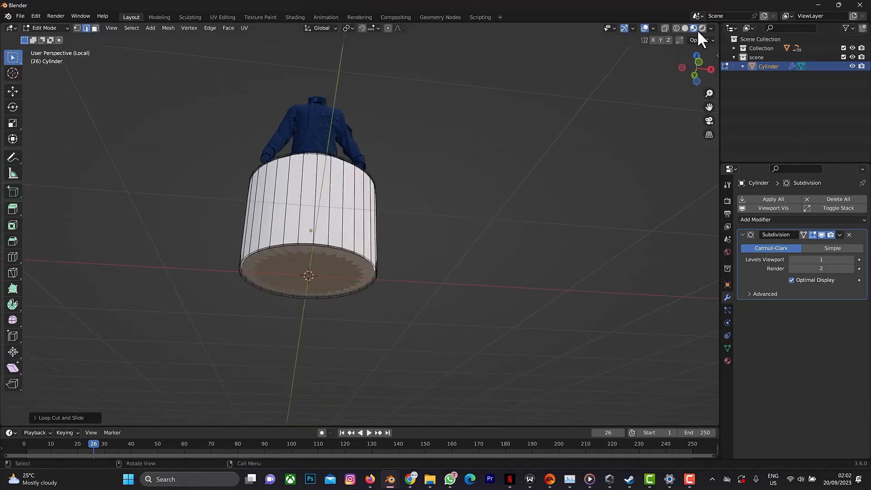
pyautogui.click(685, 27)
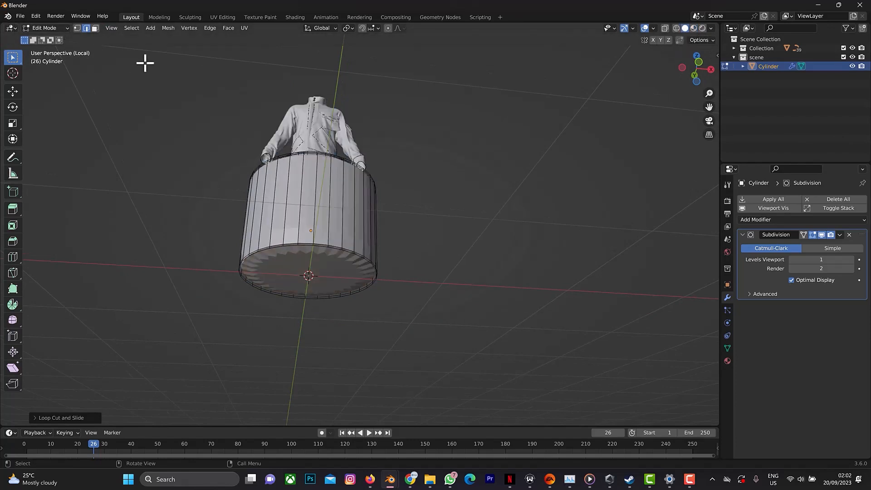
pyautogui.click(93, 26)
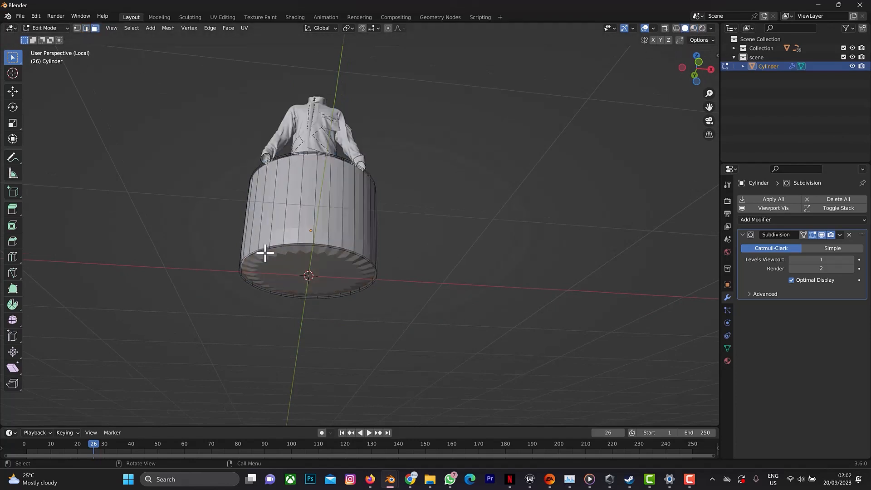
pyautogui.click(323, 270)
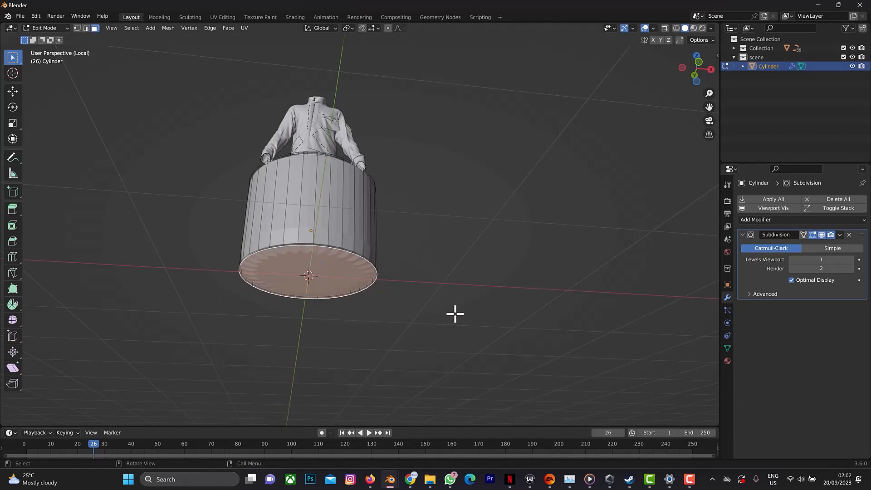
pyautogui.press('i')
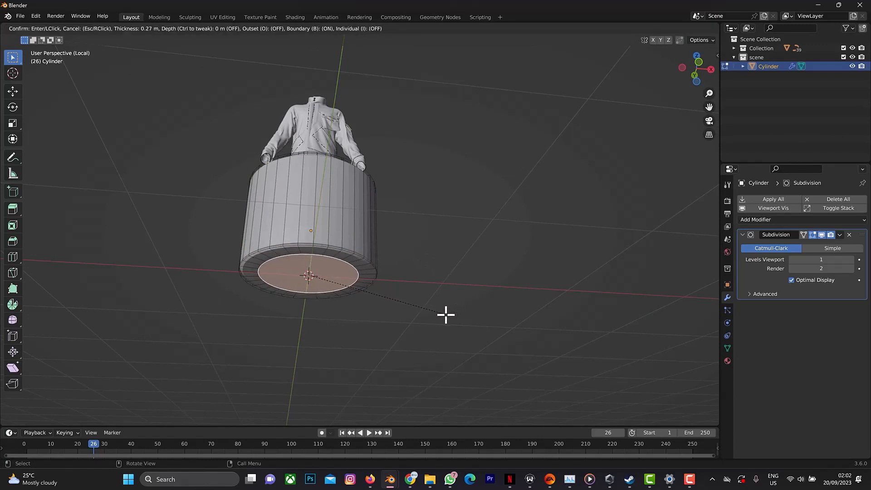
pyautogui.click(445, 314)
pyautogui.press('i')
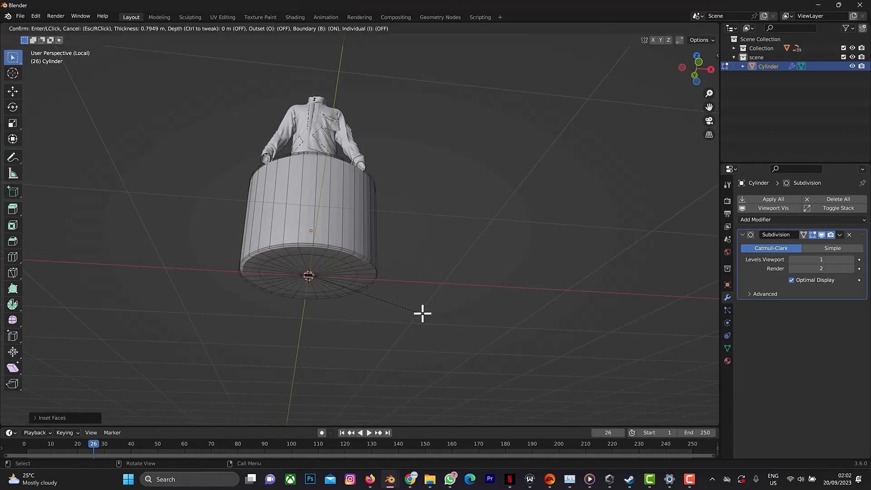
pyautogui.click(434, 312)
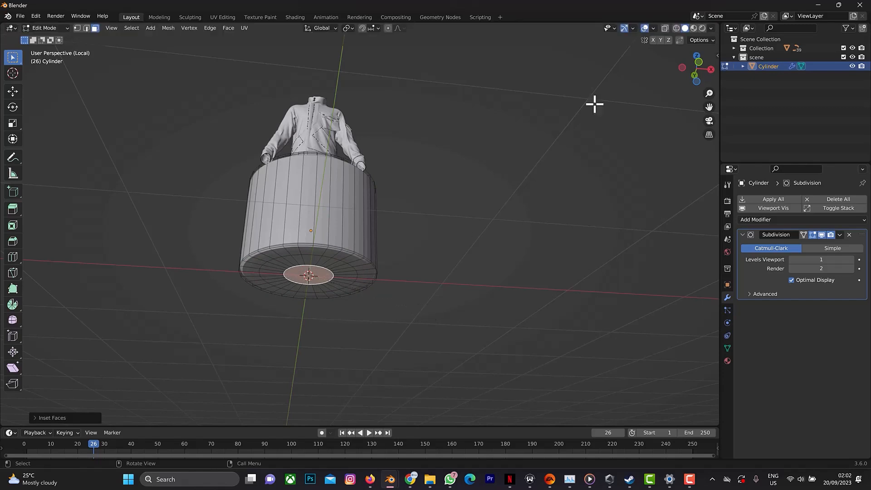
# Inset the upper tier's top face twice, first narrowly along the rim and again toward the centre, and return to Object Mode.
pyautogui.click(699, 64)
pyautogui.moveTo(697, 68); pyautogui.dragTo(644, 74)
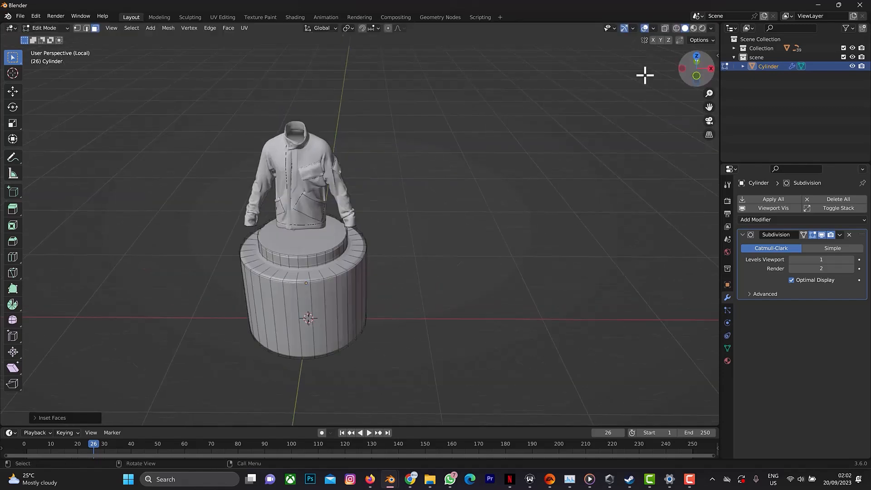
pyautogui.click(301, 231)
pyautogui.press('i')
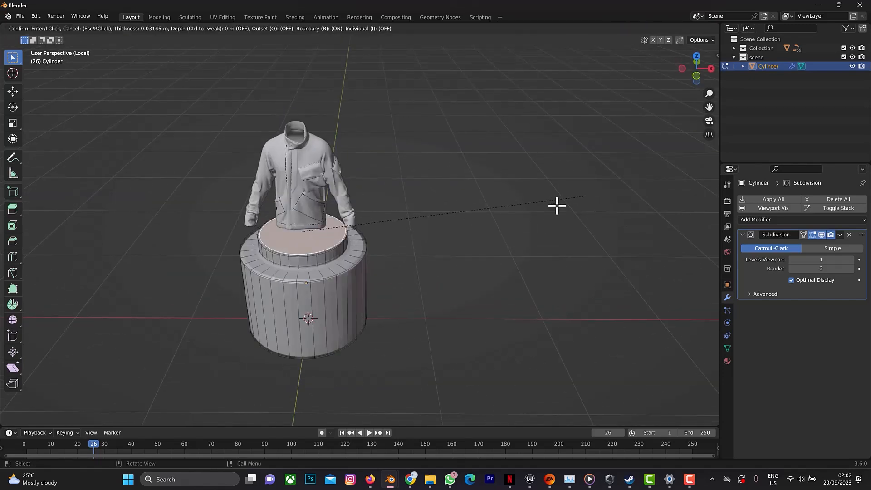
pyautogui.click(581, 190)
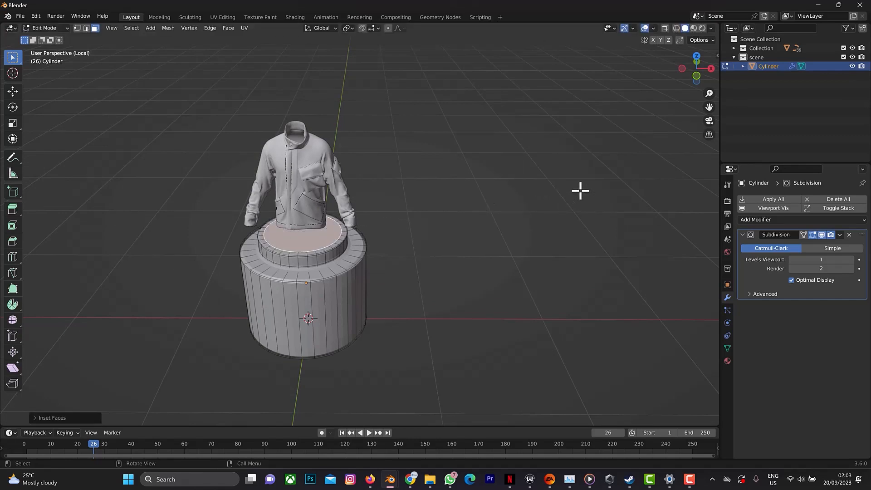
pyautogui.press('i')
pyautogui.click(573, 192)
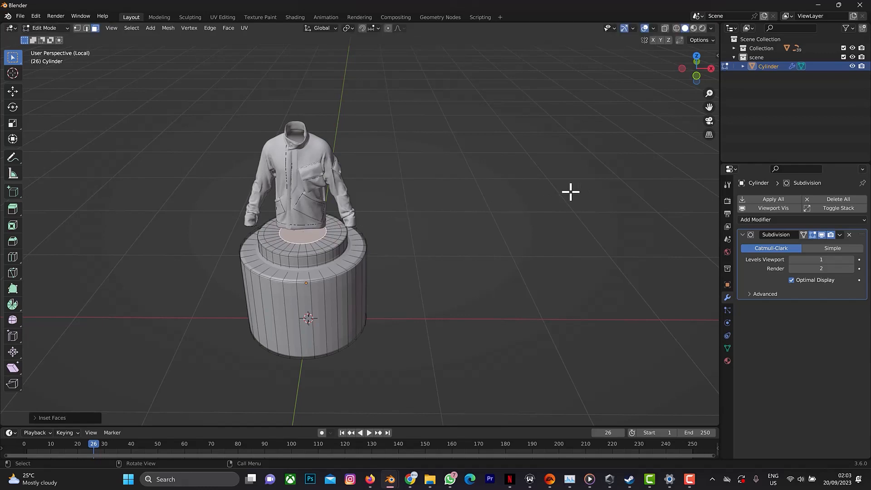
pyautogui.press('Tab')
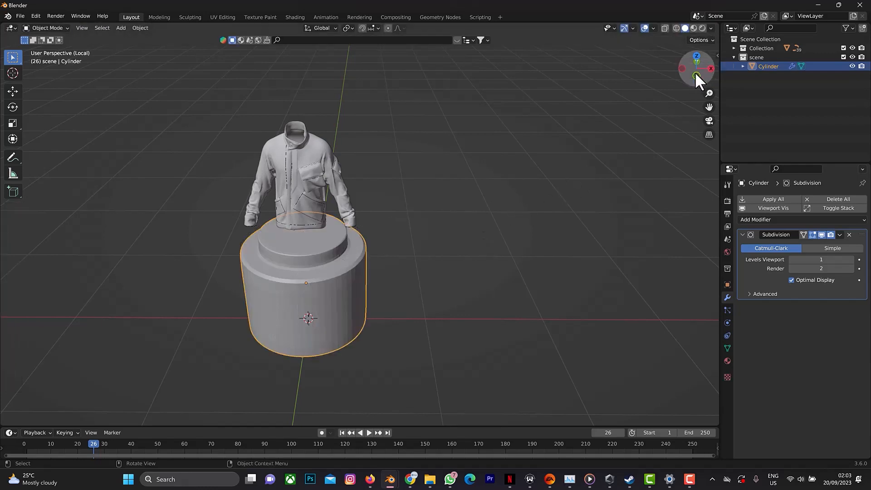
# Raise the podium's viewport subdivision level to 2 and apply Shade Smooth.
pyautogui.moveTo(696, 72); pyautogui.dragTo(696, 62)
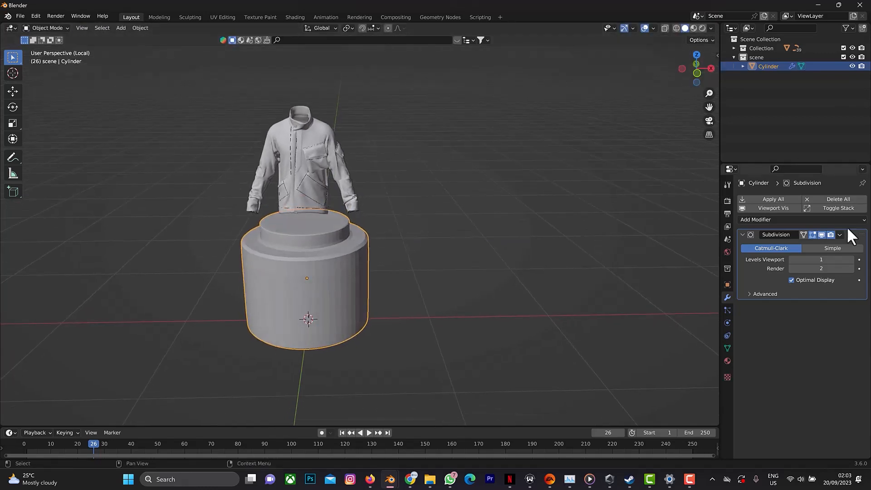
pyautogui.click(851, 259)
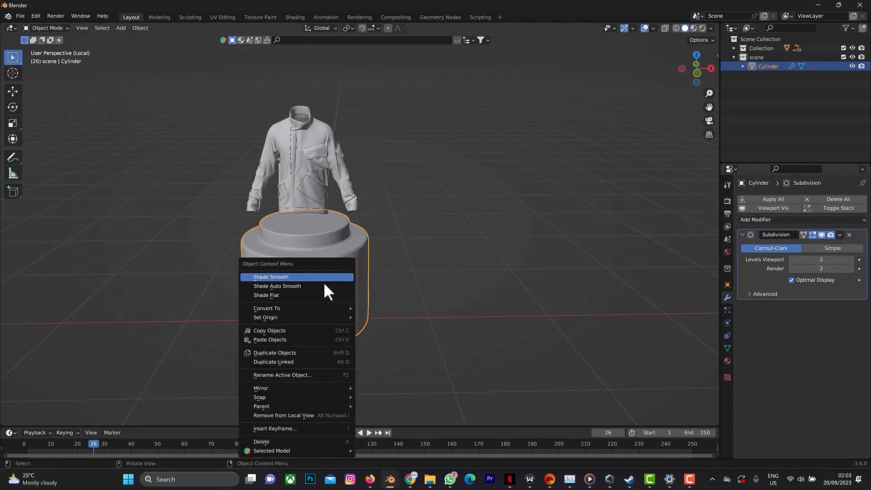
pyautogui.click(322, 277)
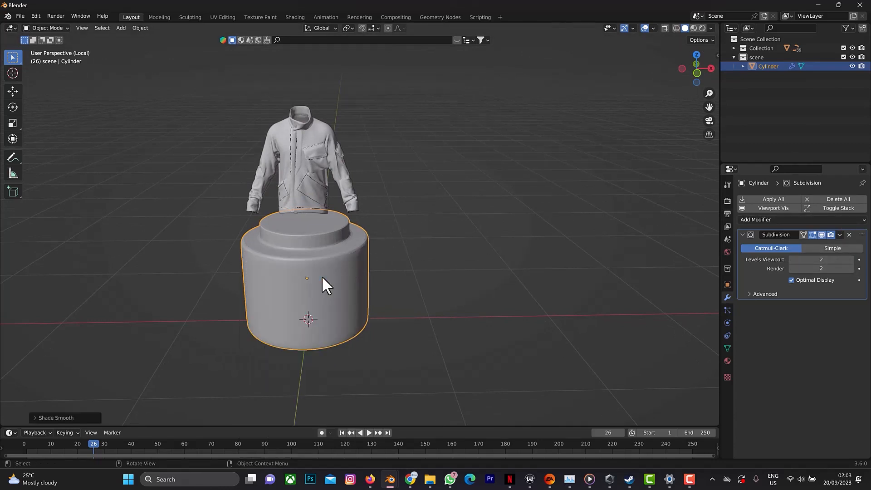
# Add a plane mesh beneath the podium as the floor and scale it up to roughly twice its size.
pyautogui.moveTo(693, 70); pyautogui.dragTo(699, 63)
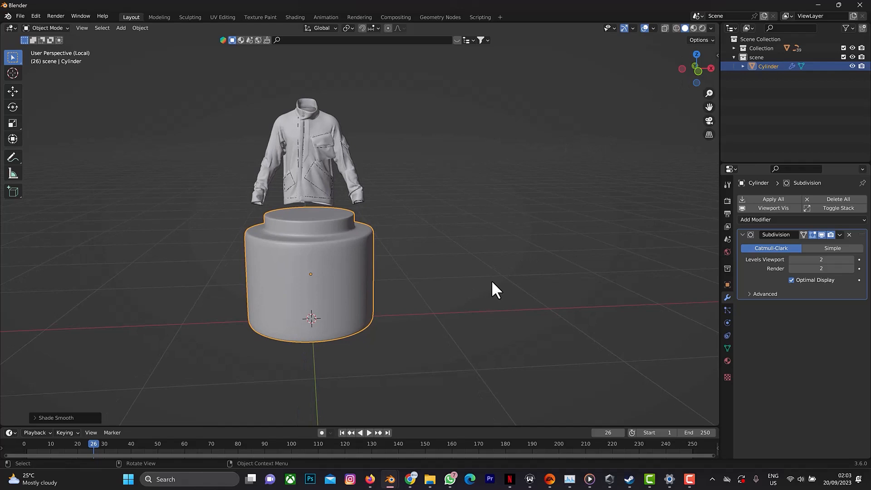
pyautogui.hotkey('shift', 'a')
pyautogui.moveTo(492, 282)
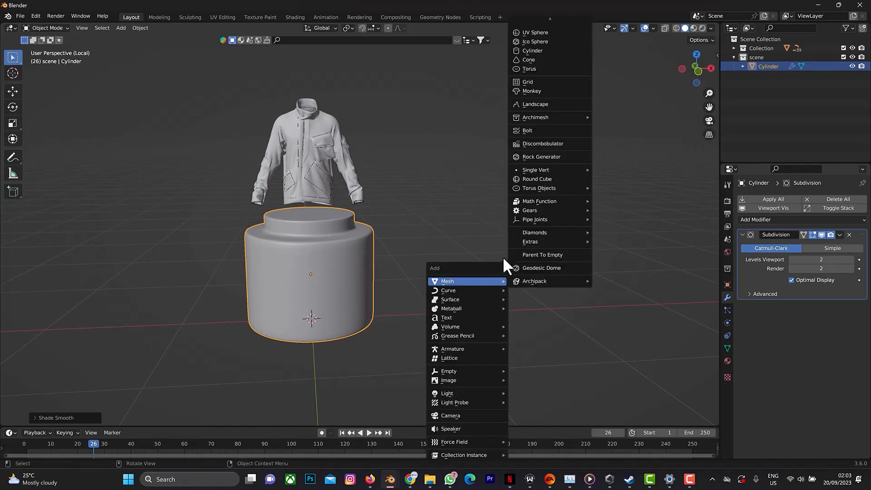
pyautogui.scroll(2, 538, 37)
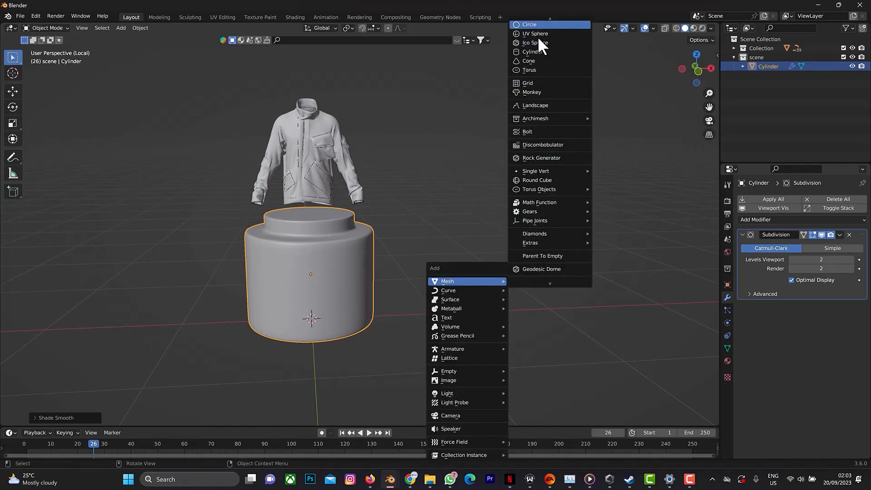
pyautogui.click(539, 21)
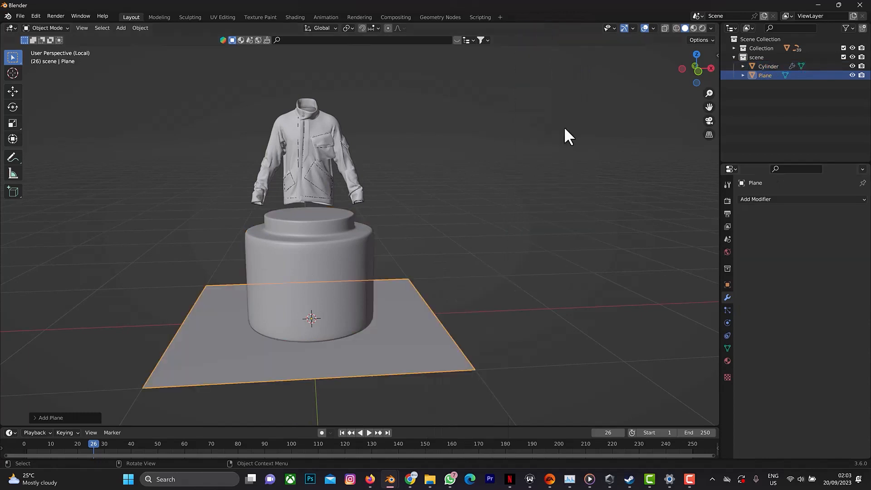
pyautogui.press('s')
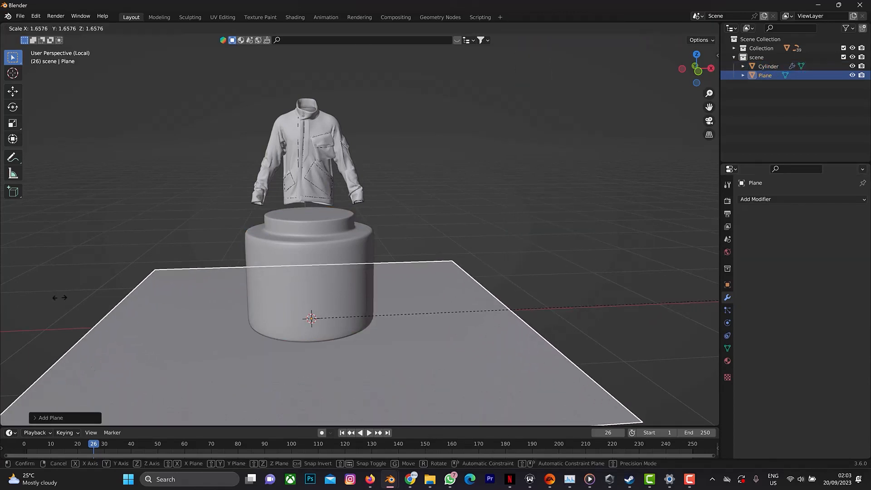
pyautogui.click(162, 291)
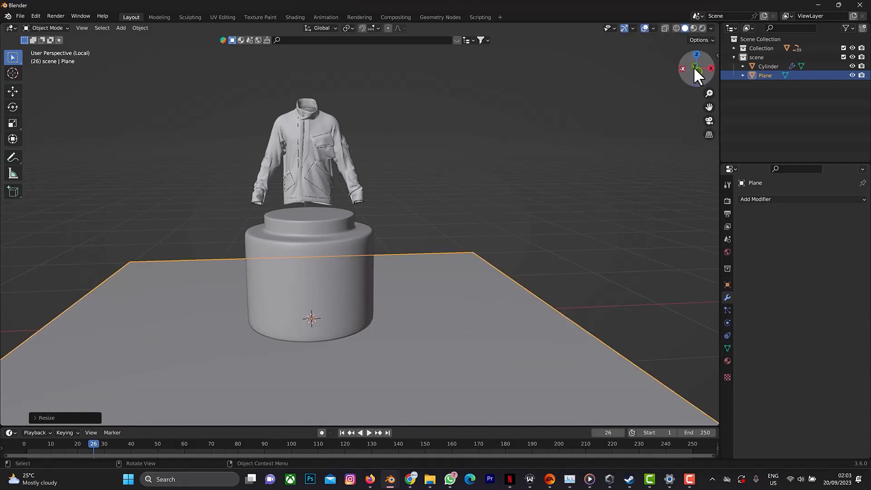
# Extrude the floor plane's edge behind the jacket about 2.3 m up along Z as a back wall, and return to Object Mode.
pyautogui.moveTo(709, 64); pyautogui.dragTo(580, 235)
pyautogui.press('Tab')
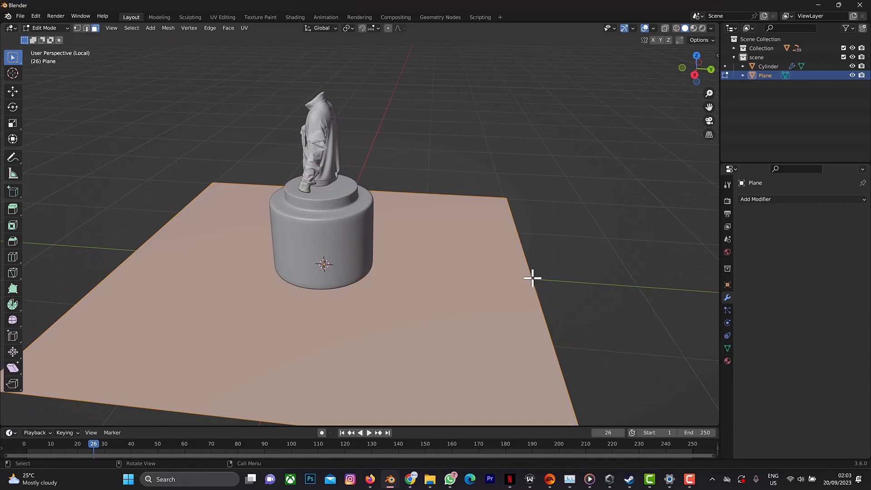
pyautogui.hotkey('alt', 'a')
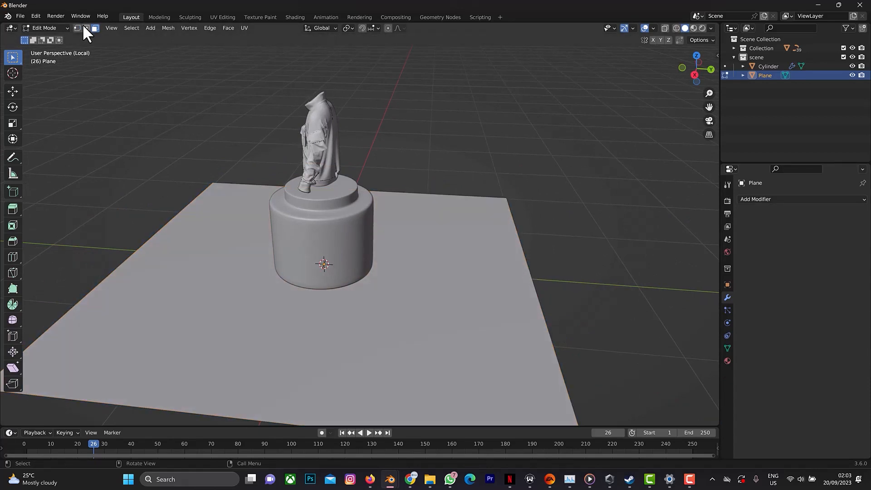
pyautogui.click(531, 272)
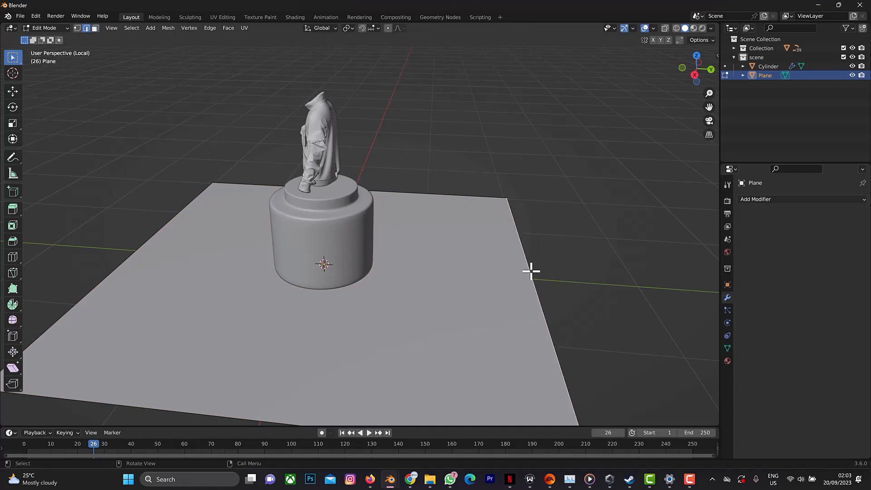
pyautogui.press('g')
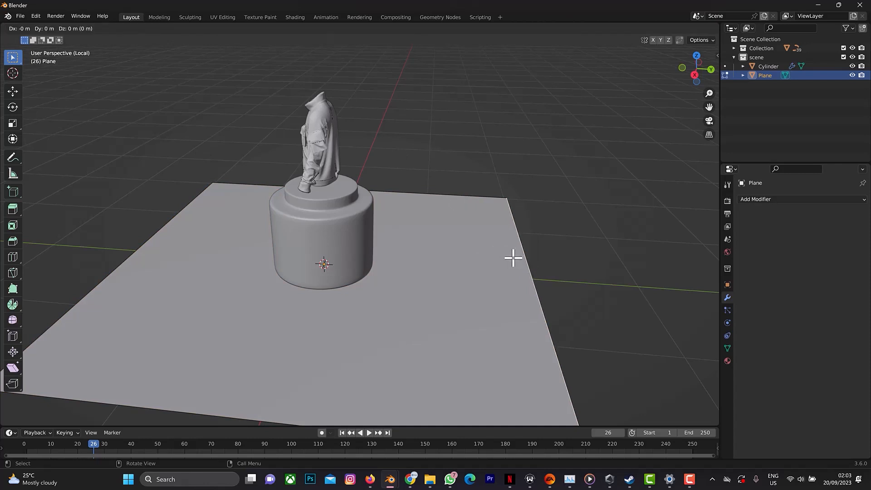
pyautogui.press('z')
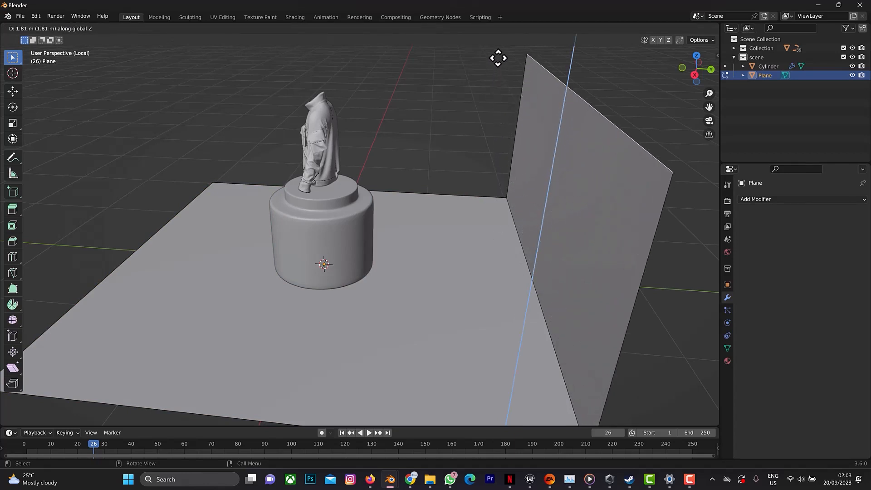
pyautogui.click(487, 377)
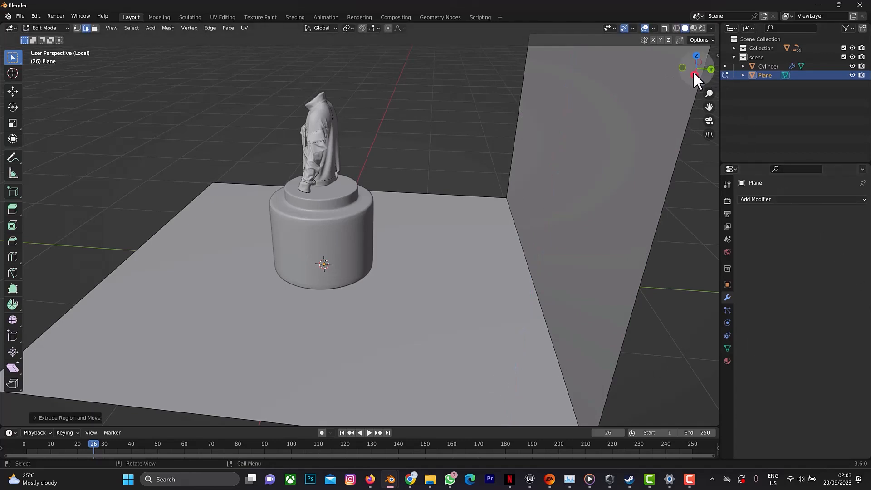
pyautogui.moveTo(694, 71); pyautogui.dragTo(649, 65)
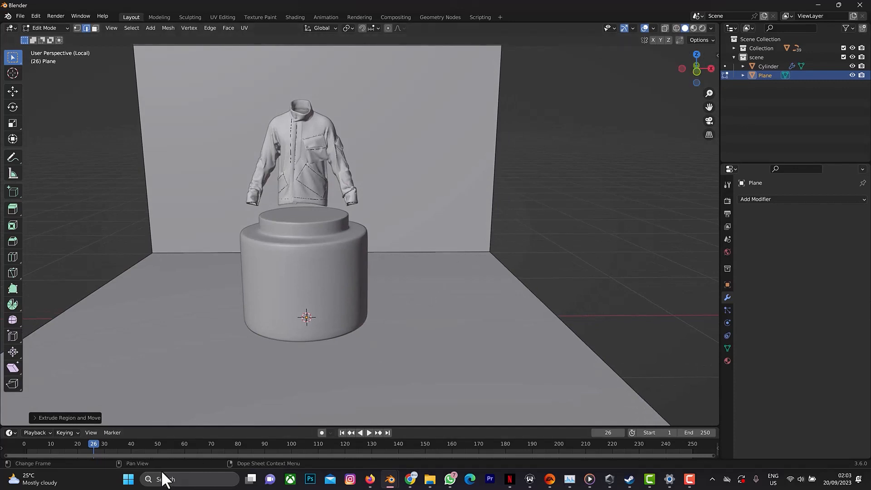
pyautogui.press('Tab')
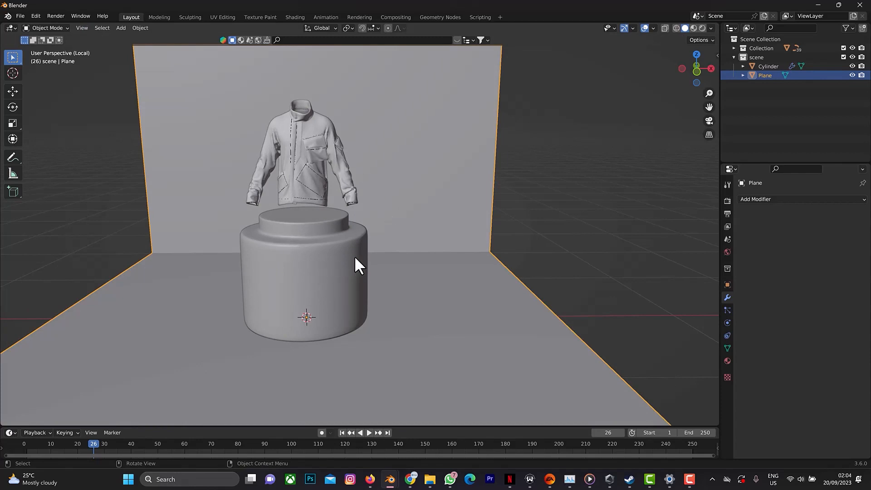
# Add a circle mesh and rotate it 90° about the X axis so it stands upright.
pyautogui.hotkey('shift', 'a')
pyautogui.moveTo(355, 254)
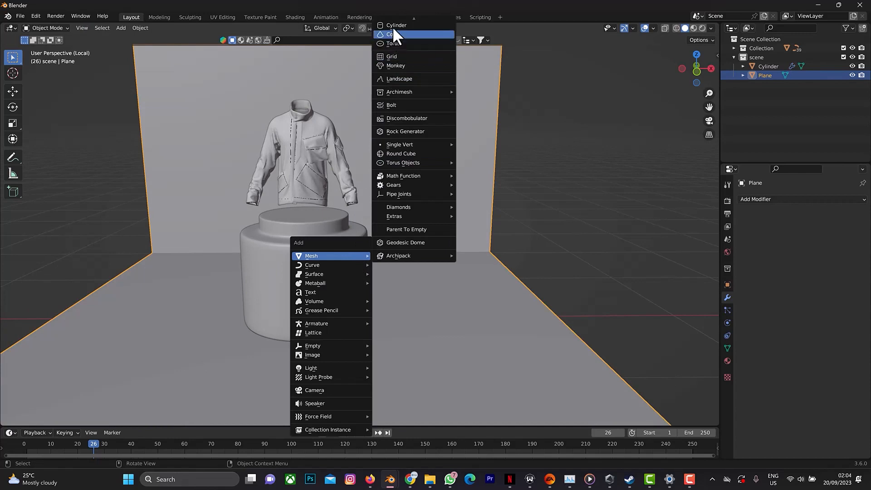
pyautogui.scroll(3, 393, 27)
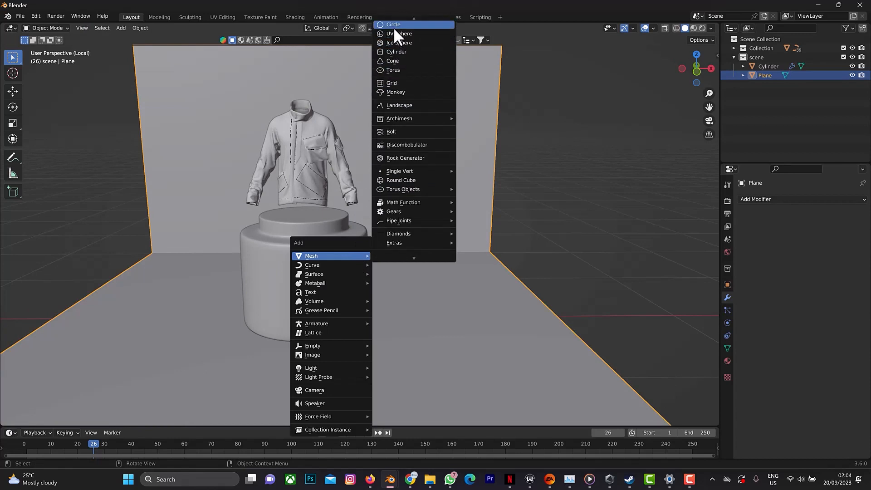
pyautogui.click(394, 26)
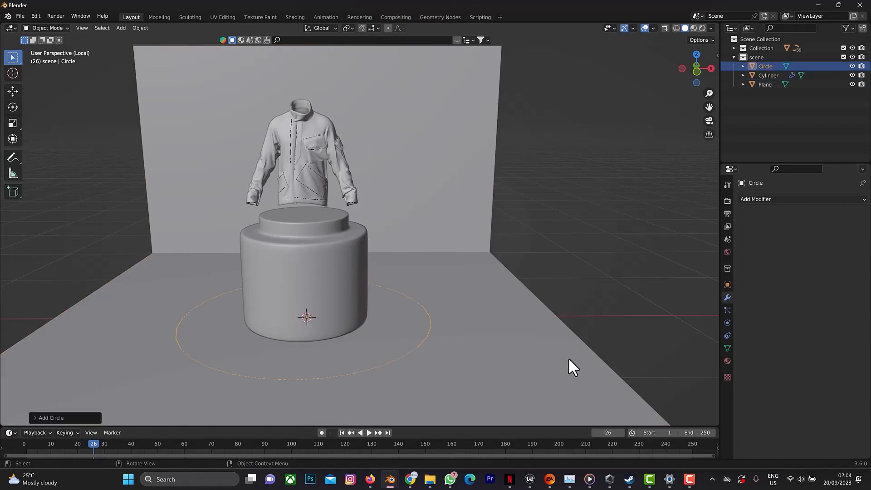
pyautogui.press('r')
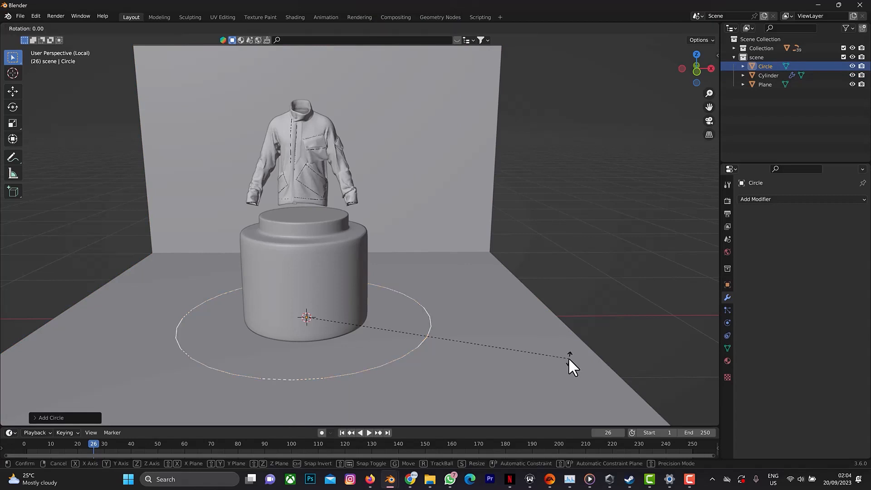
pyautogui.write('x')
pyautogui.write('90')
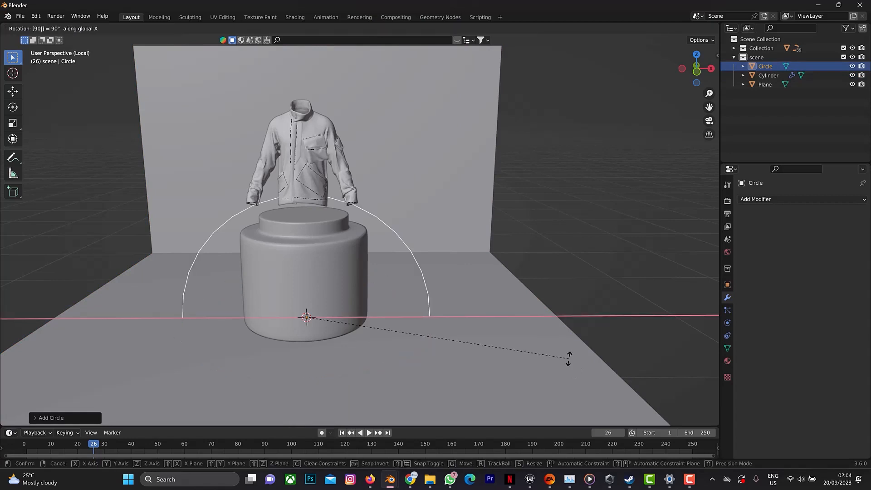
pyautogui.press('Return')
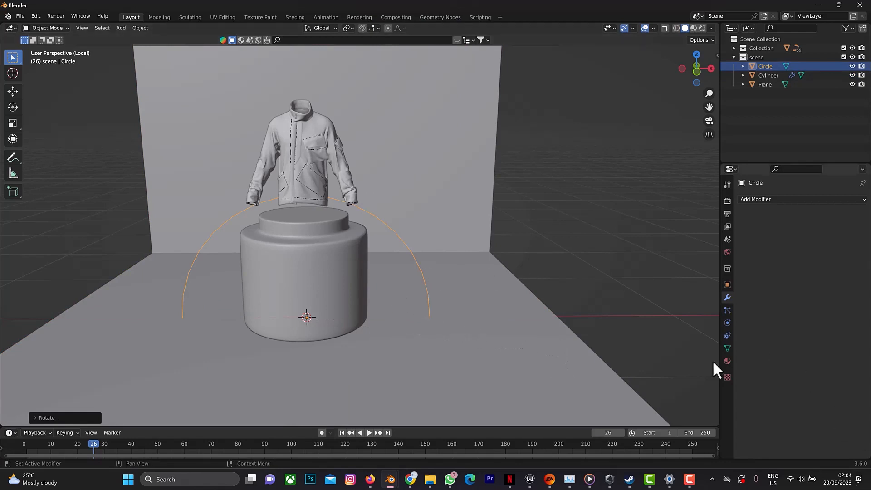
# In front view, raise the circle along Z to centre it on the jacket and scale it down to about 0.6.
pyautogui.press('KP_1')
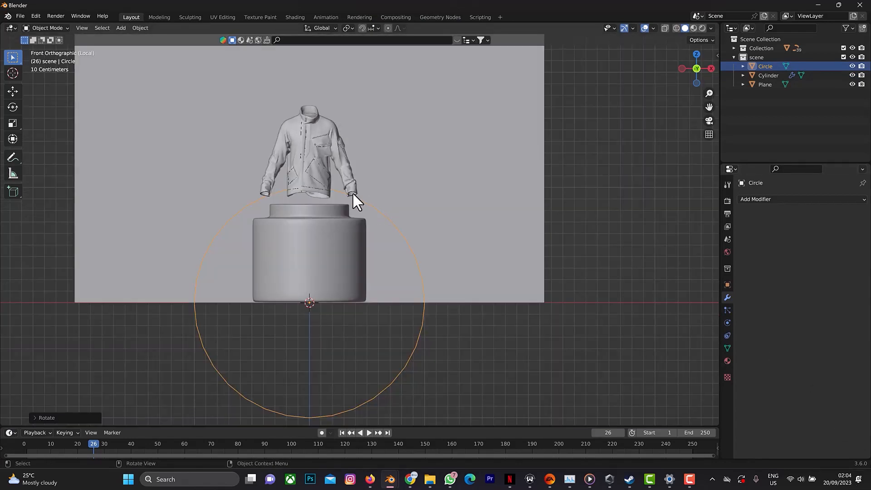
pyautogui.press('g')
pyautogui.press('z')
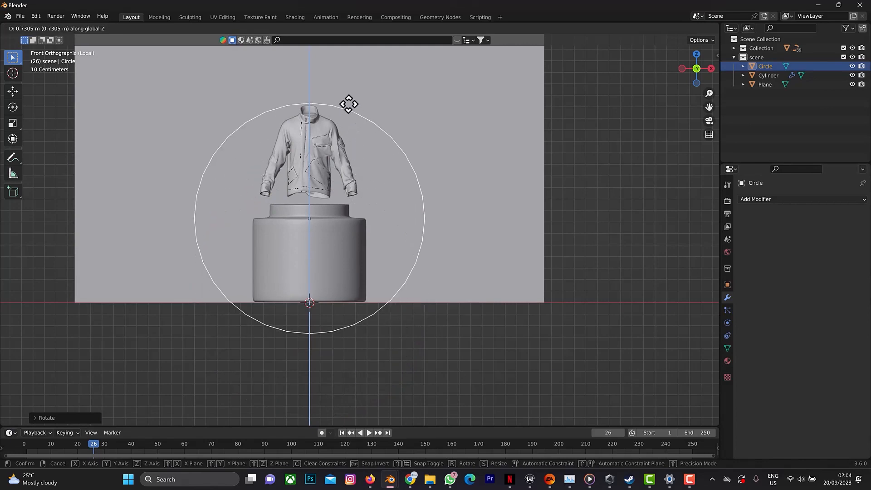
pyautogui.click(331, 36)
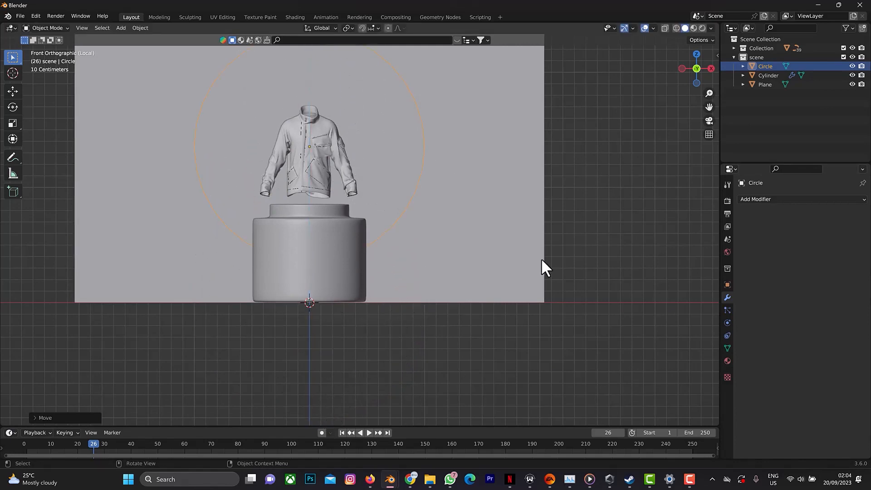
pyautogui.press('s')
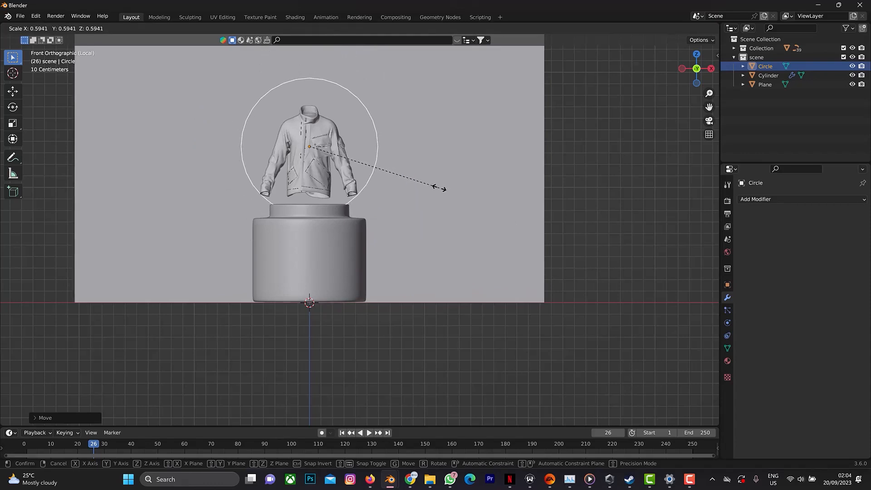
pyautogui.click(458, 182)
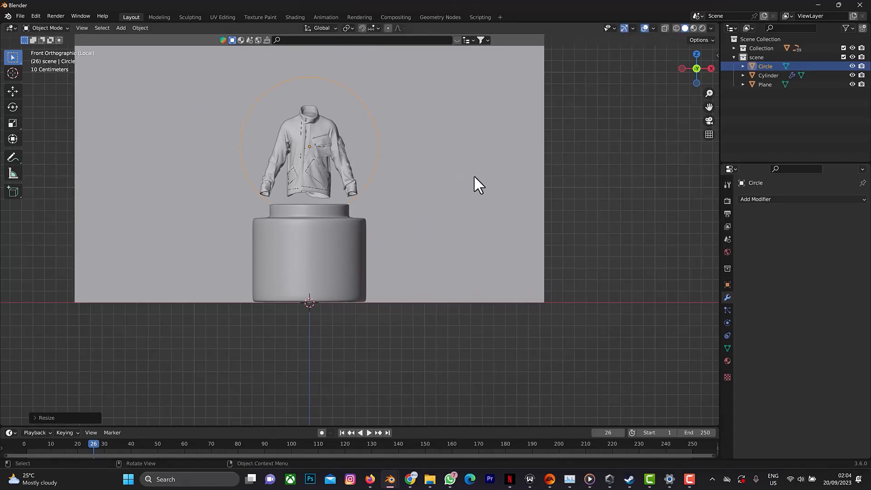
# In Edit Mode with vertex selection, extrude the circle's outline outward into a flat ring, scaled to about 1.11.
pyautogui.press('Tab')
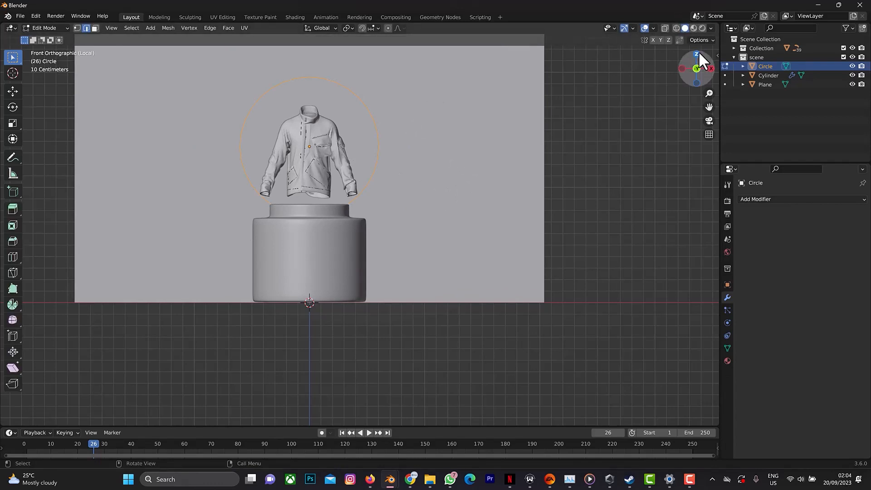
pyautogui.moveTo(699, 50); pyautogui.dragTo(670, 54)
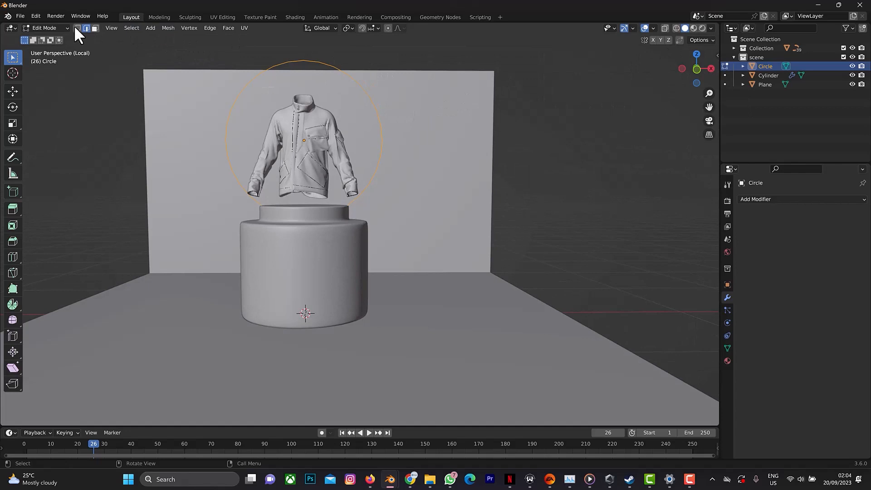
pyautogui.press('e')
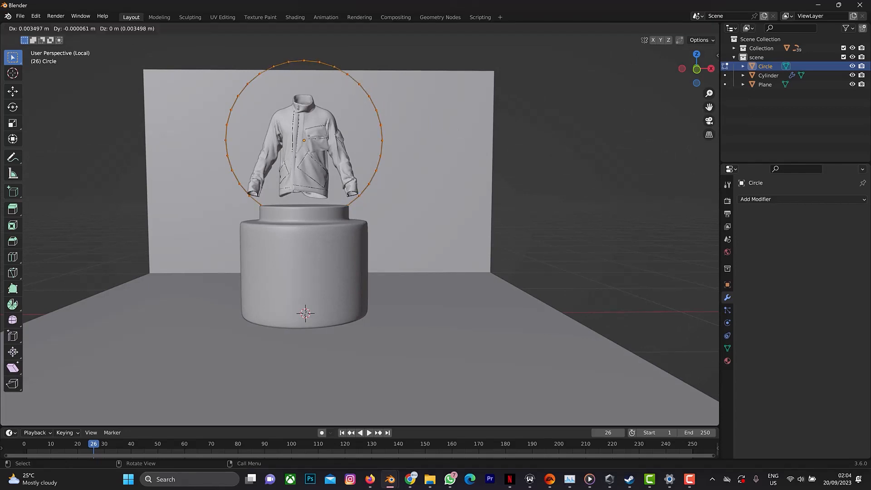
pyautogui.press('s')
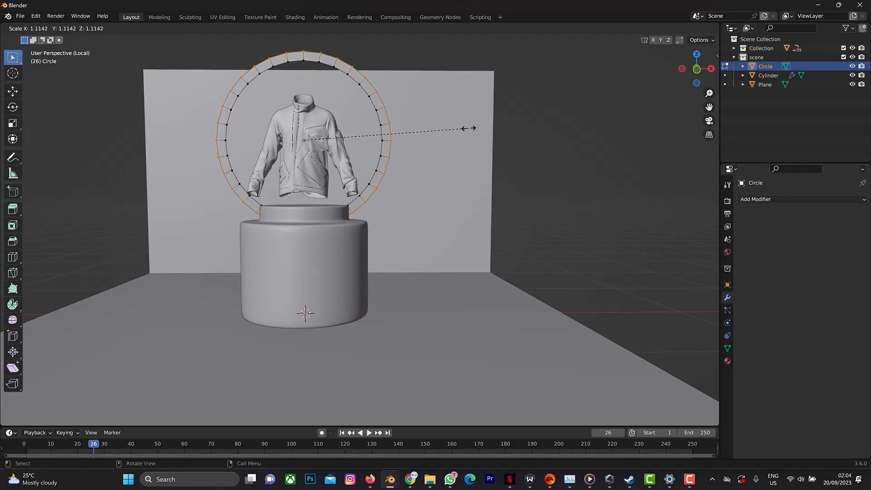
pyautogui.click(470, 128)
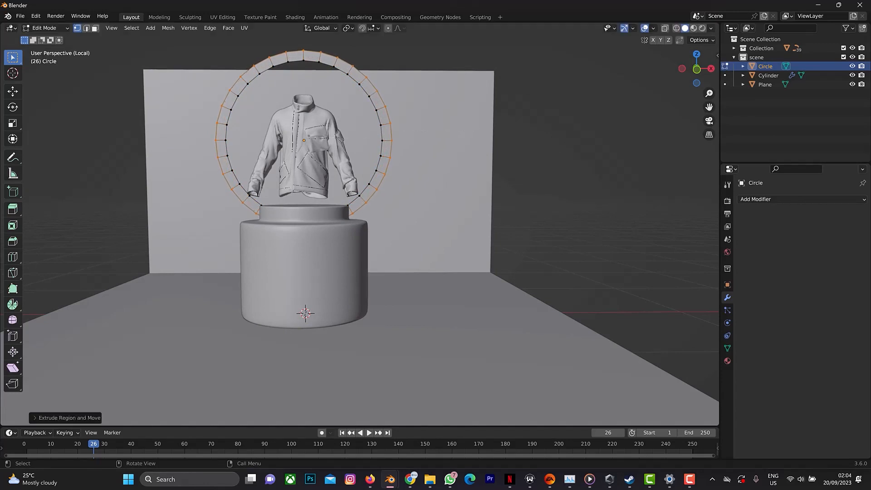
# Select the ring's whole inner and outer outline and extrude it about 0.09 m along the global Y axis to give it depth.
pyautogui.keyDown('shift'); pyautogui.click(382, 130); pyautogui.keyUp('shift')
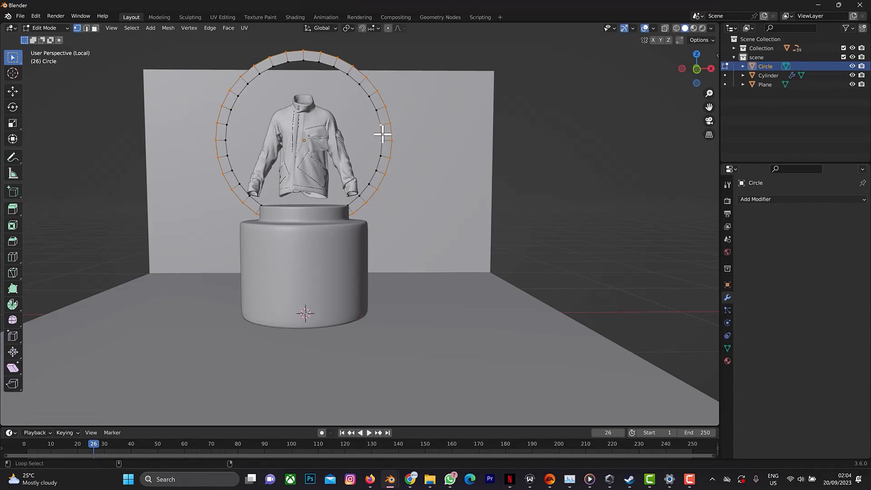
pyautogui.keyDown('alt'); pyautogui.keyDown('shift'); pyautogui.click(383, 134); pyautogui.keyUp('shift'); pyautogui.keyUp('alt')
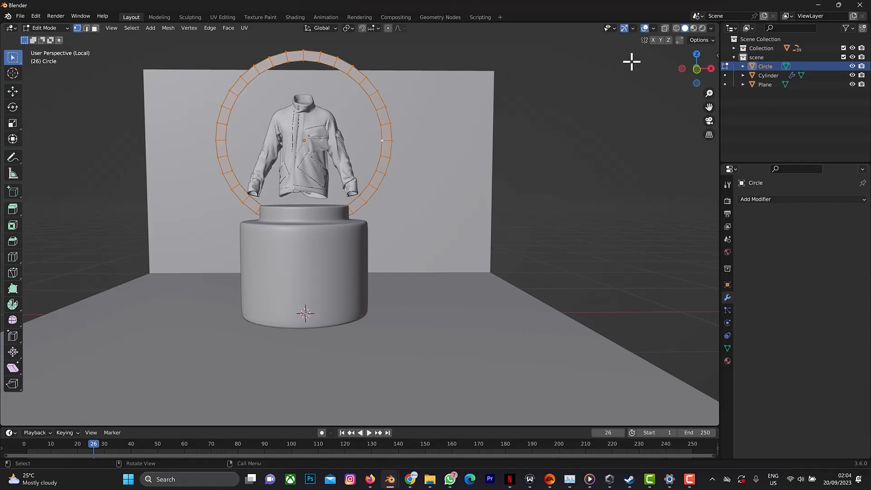
pyautogui.moveTo(706, 70); pyautogui.dragTo(444, 194)
pyautogui.press('g')
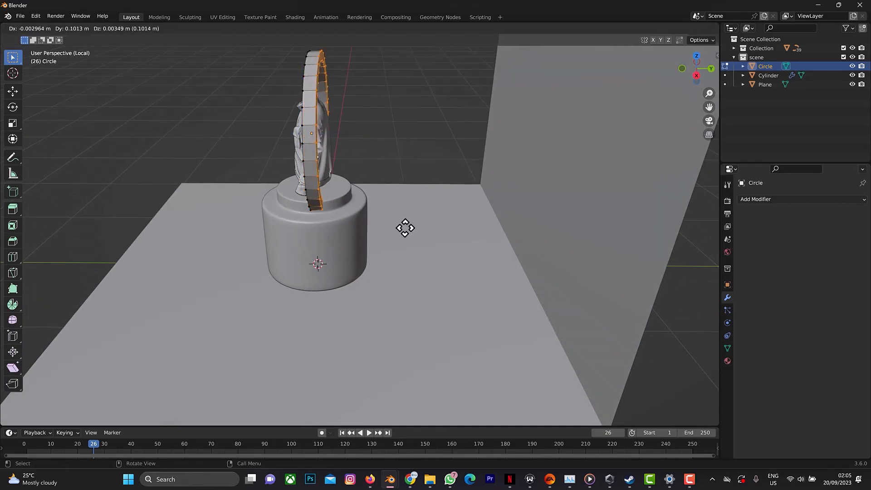
pyautogui.press('z')
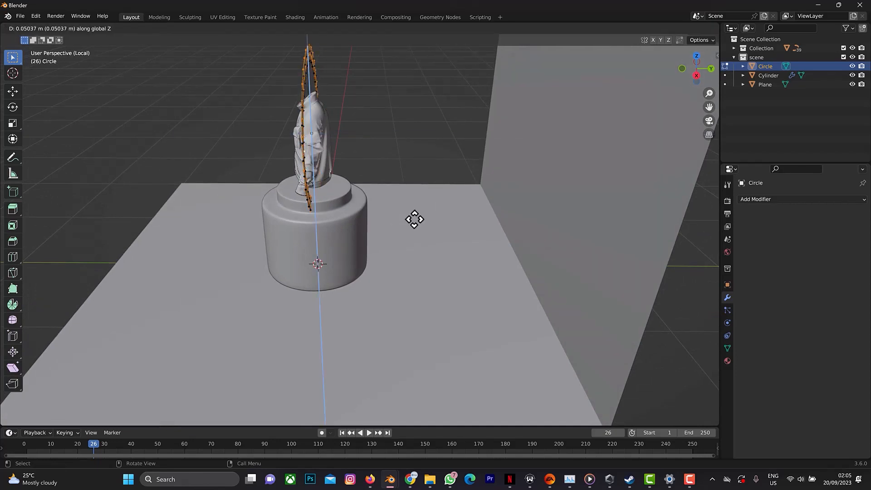
pyautogui.press('y')
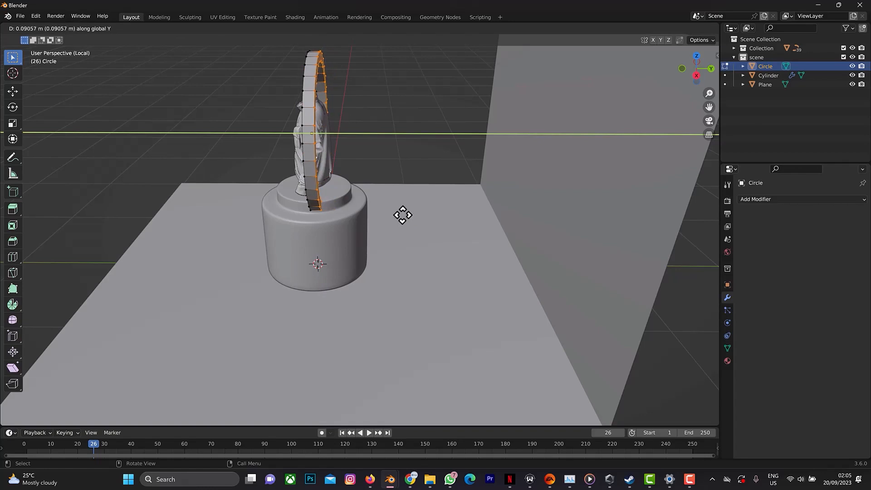
pyautogui.click(402, 216)
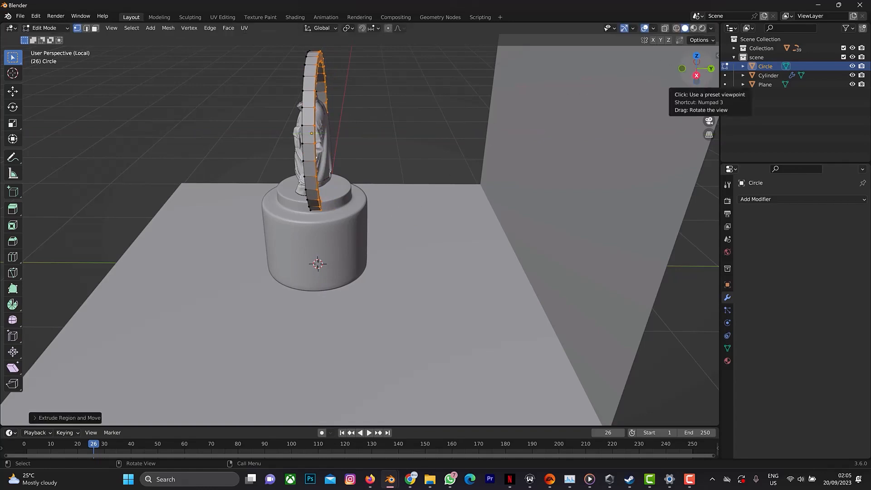
# Return to Object Mode and move the ring about 0.6 m along the global Y axis, behind the jacket.
pyautogui.moveTo(691, 74); pyautogui.dragTo(647, 81)
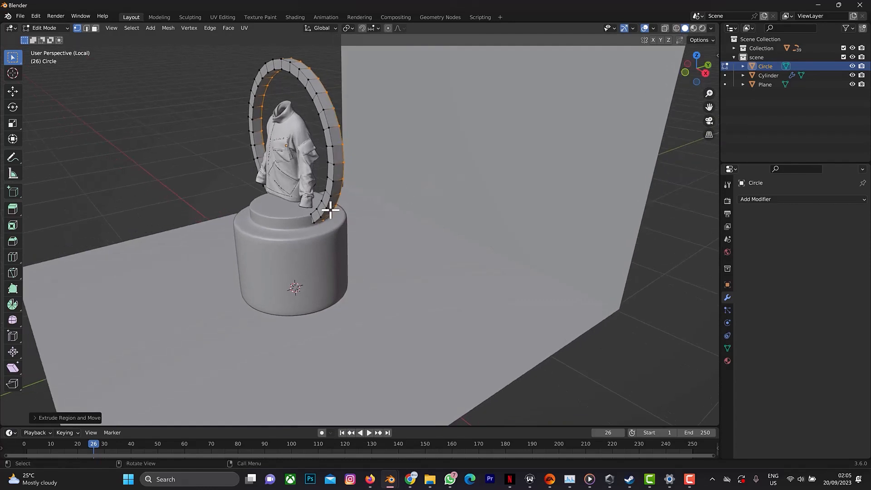
pyautogui.press('g')
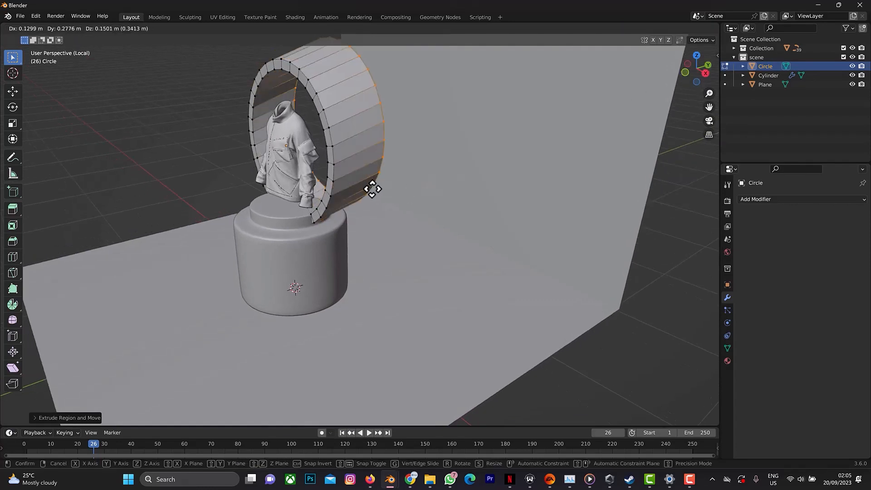
pyautogui.rightClick(374, 190)
pyautogui.press('Tab')
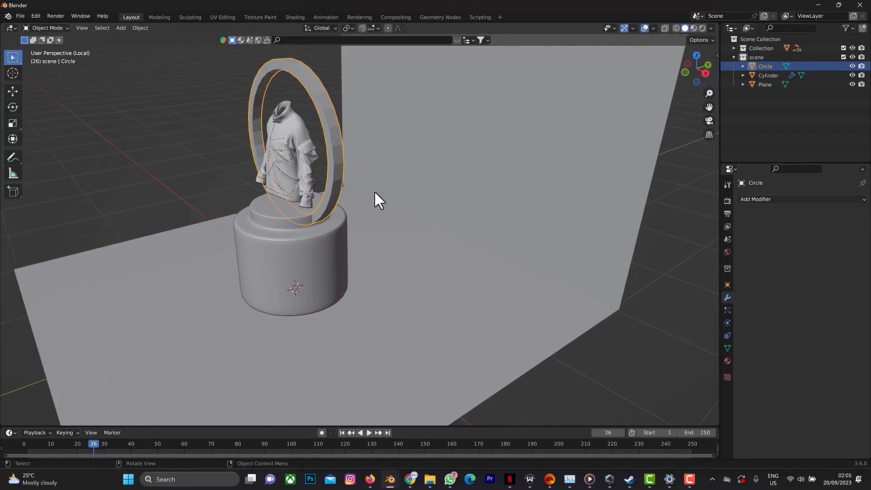
pyautogui.press('g')
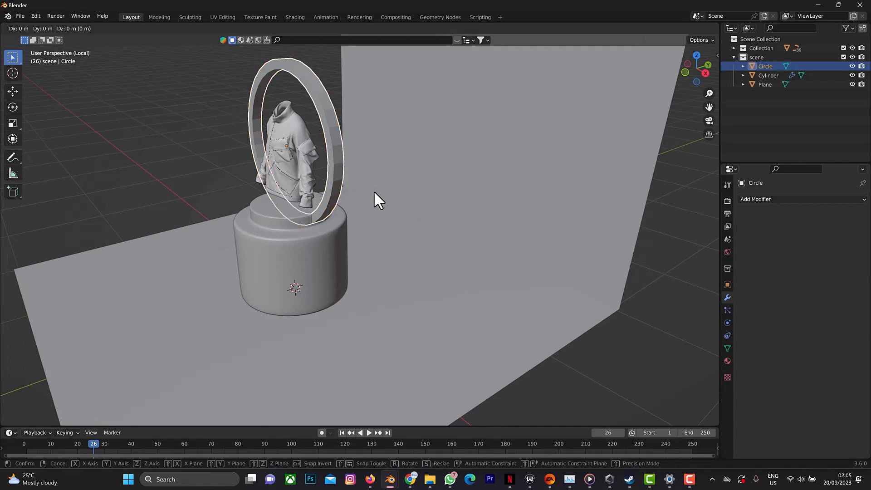
pyautogui.press('y')
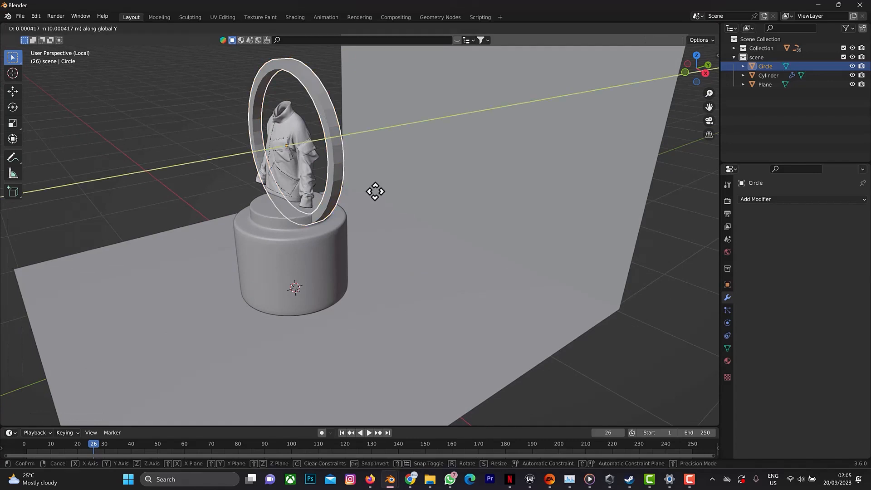
pyautogui.click(435, 184)
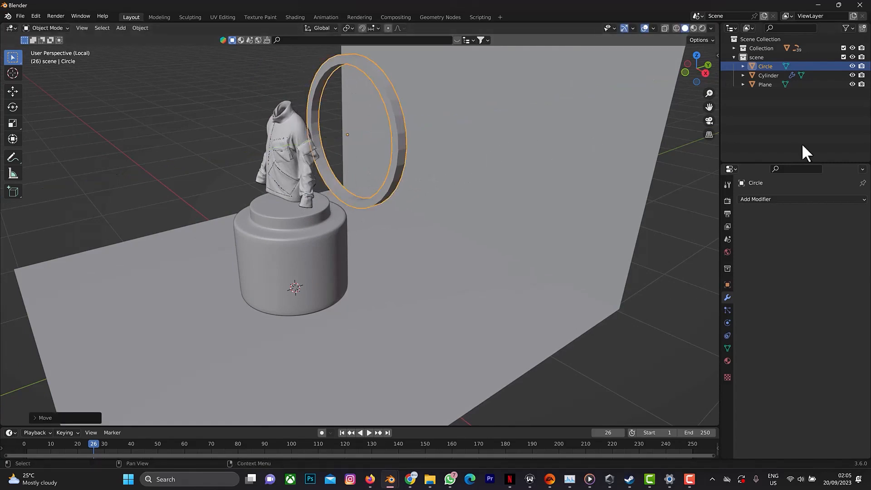
# Add a Subdivision Surface modifier to the ring and set its viewport levels to 2.
pyautogui.click(782, 199)
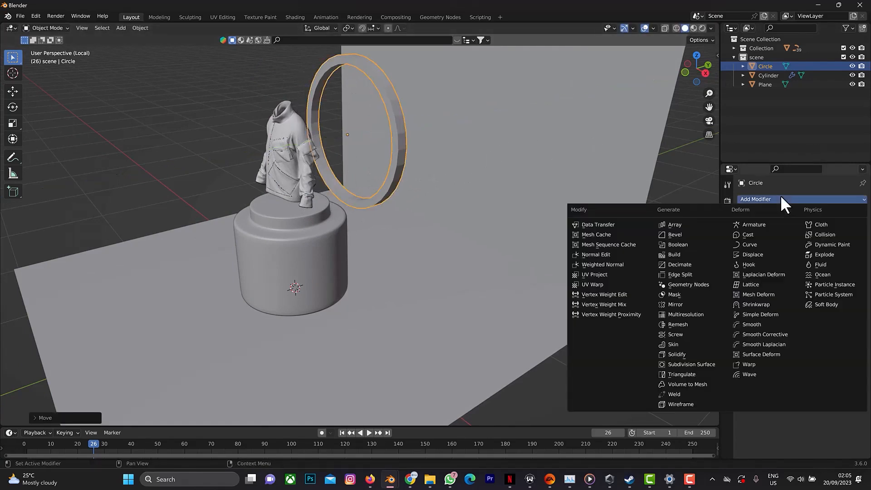
pyautogui.click(694, 363)
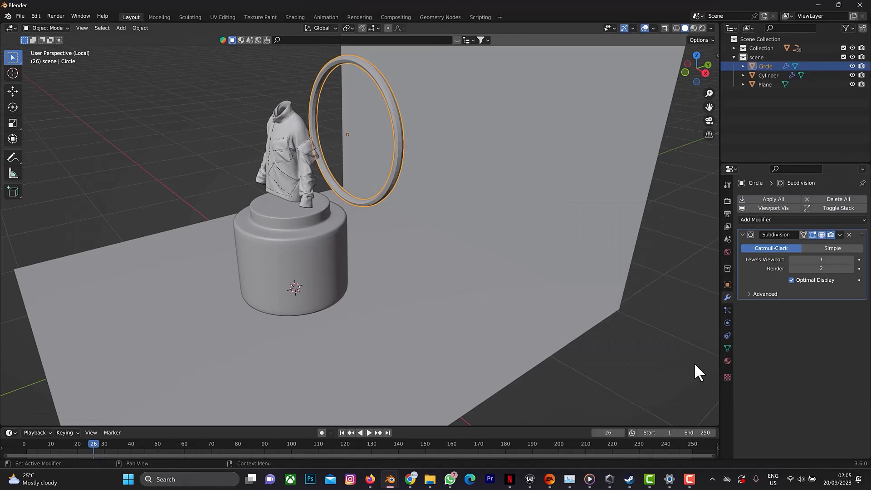
pyautogui.click(852, 259)
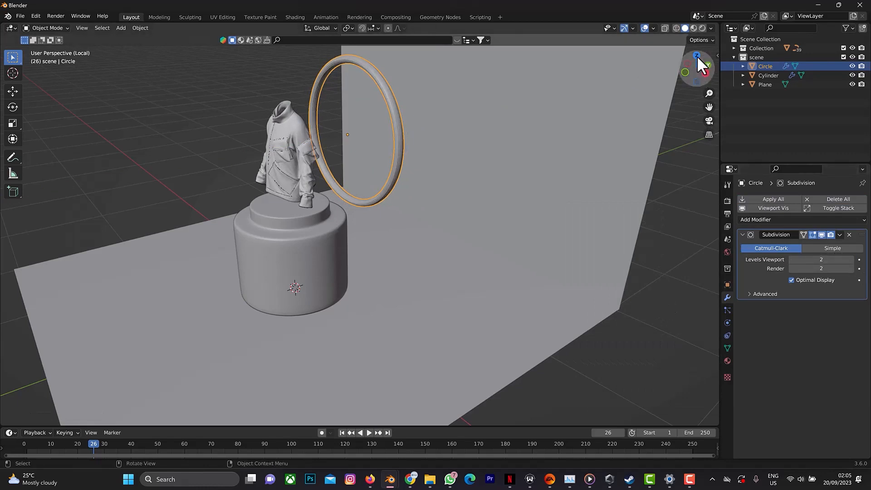
# Add a cylinder mesh to the scene and scale it down uniformly until it is much narrower than the podium.
pyautogui.moveTo(702, 68); pyautogui.dragTo(658, 70)
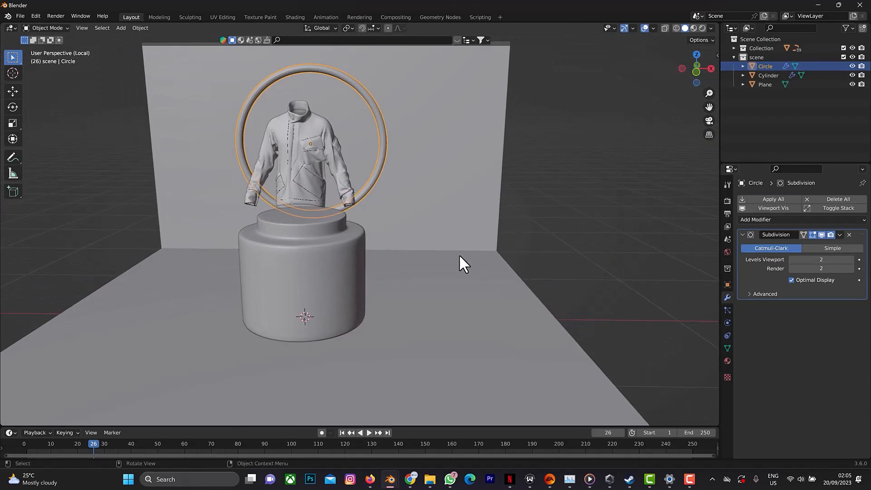
pyautogui.hotkey('shift', 'a')
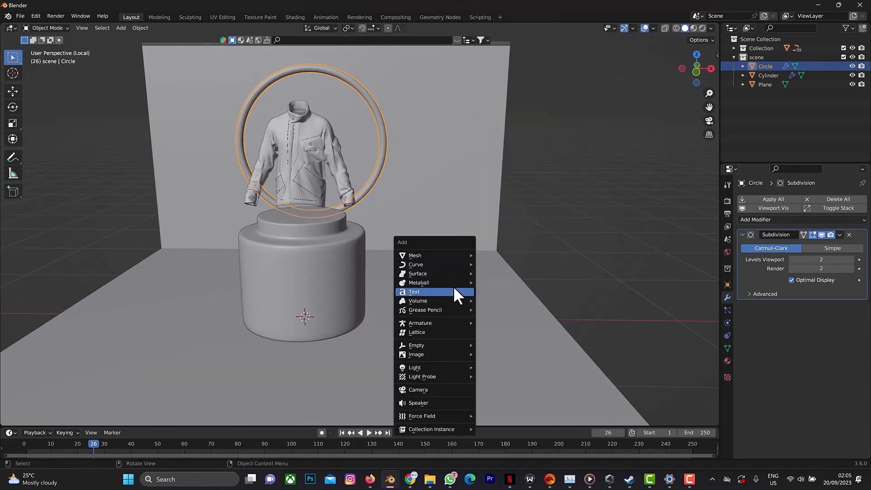
pyautogui.moveTo(453, 285)
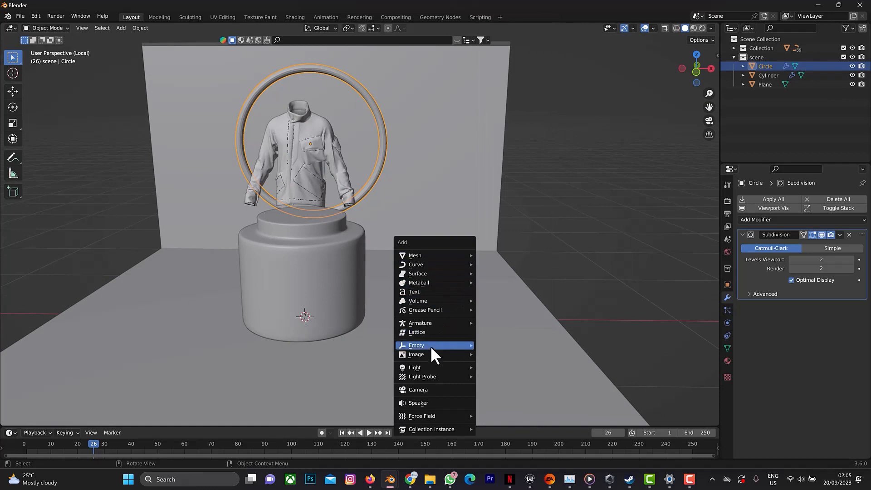
pyautogui.moveTo(429, 358)
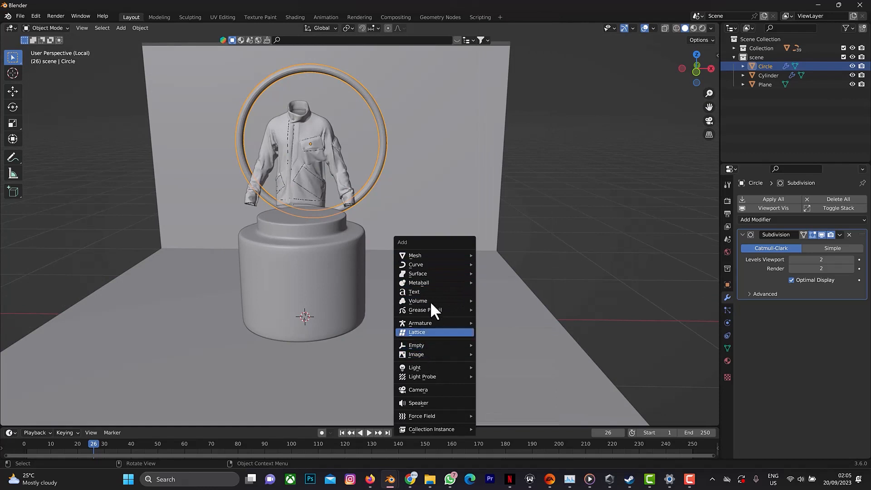
pyautogui.moveTo(426, 252)
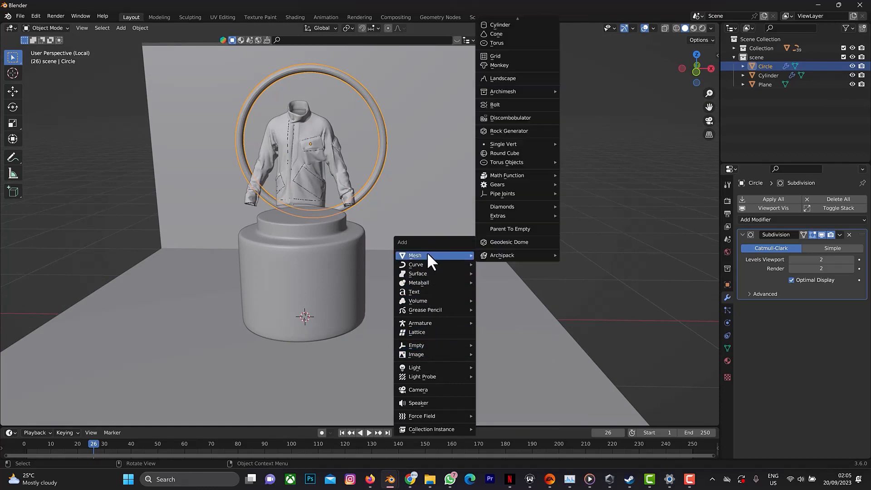
pyautogui.click(501, 25)
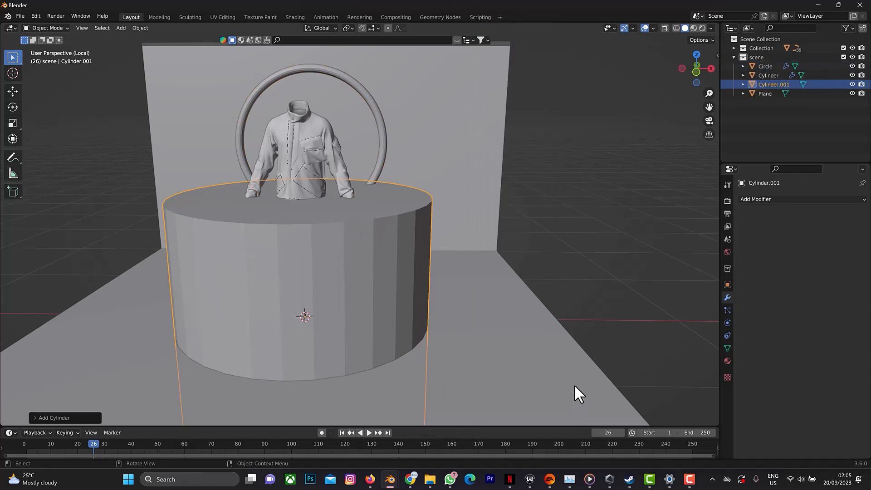
pyautogui.press('s')
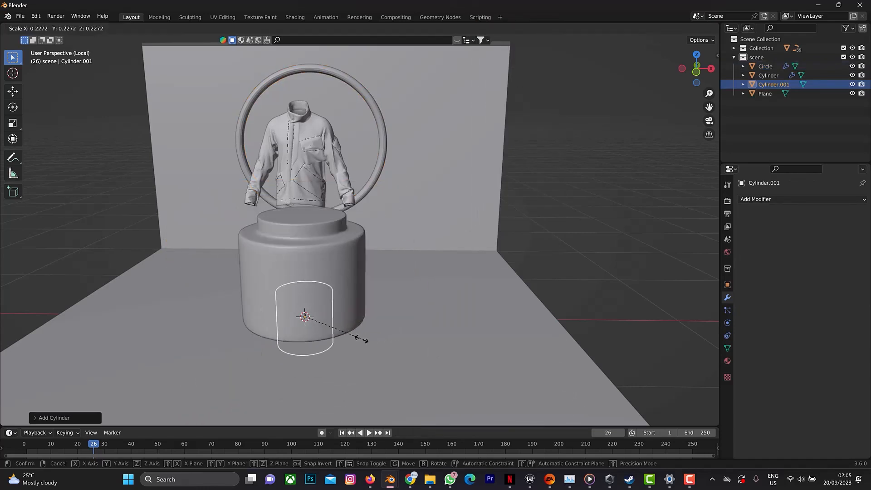
pyautogui.click(340, 329)
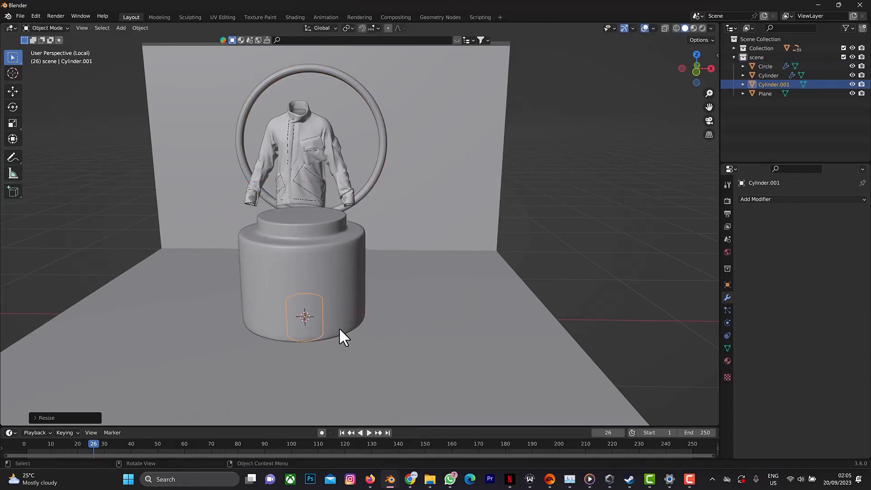
# Move the small cylinder about 0.76 m along X beside the podium and raise it along Z in front view to rest on the floor.
pyautogui.press('g')
pyautogui.press('x')
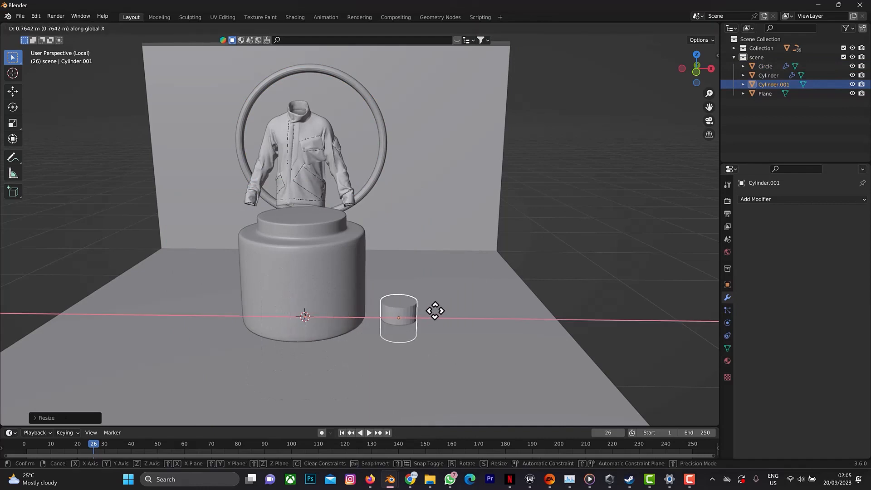
pyautogui.click(436, 307)
pyautogui.press('KP_1')
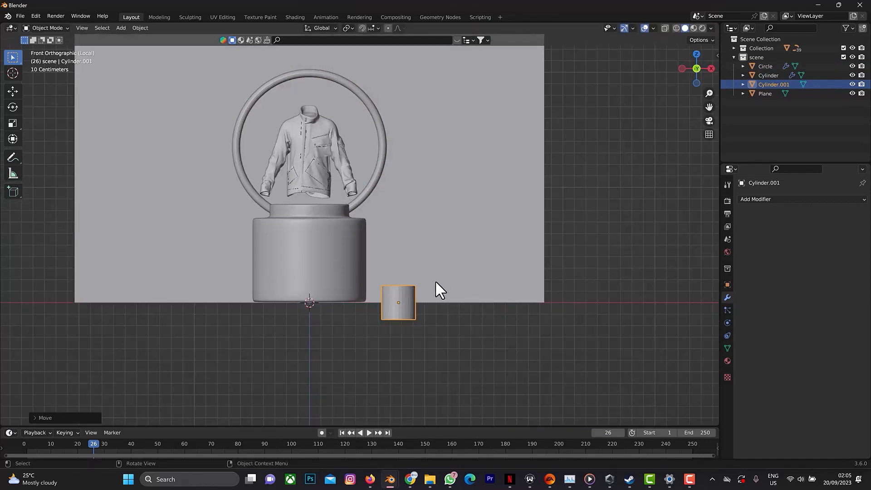
pyautogui.press('g')
pyautogui.press('z')
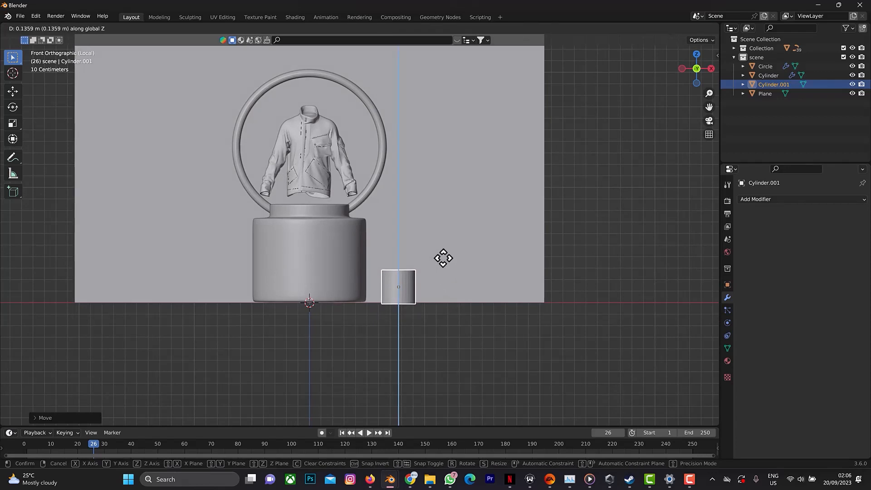
pyautogui.click(443, 257)
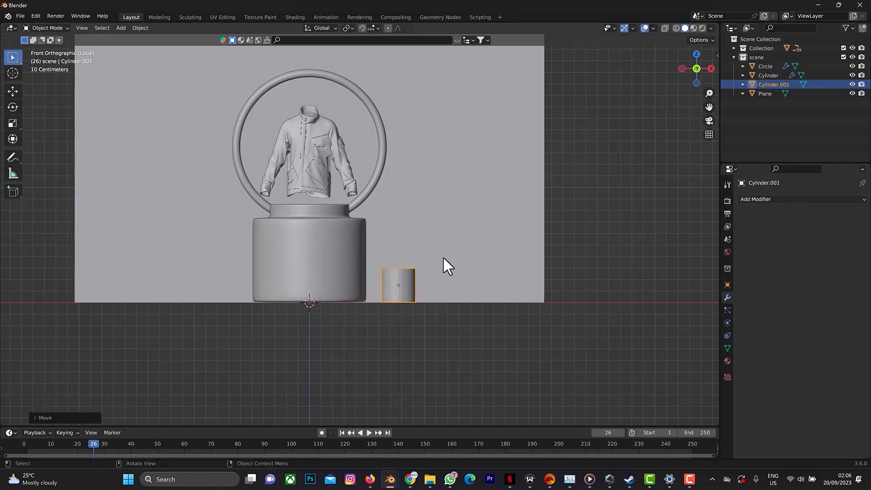
# Move the small cylinder about 0.5 m along Y toward the back wall and shift it slightly along X closer to the podium.
pyautogui.moveTo(708, 73); pyautogui.dragTo(414, 275)
pyautogui.press('g')
pyautogui.press('y')
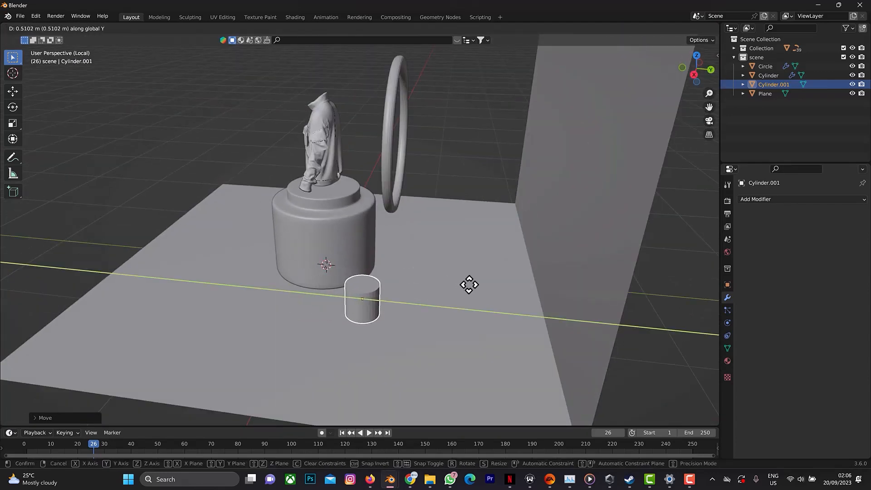
pyautogui.click(492, 255)
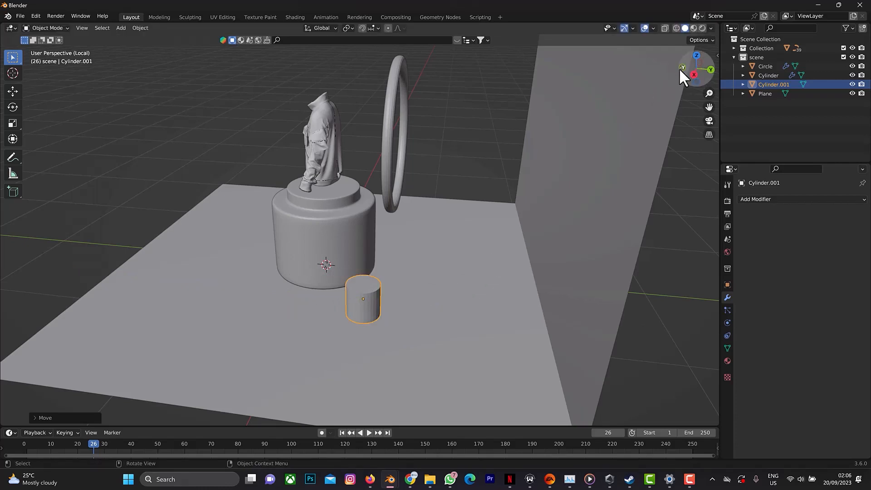
pyautogui.moveTo(679, 68); pyautogui.dragTo(792, 39)
pyautogui.press('g')
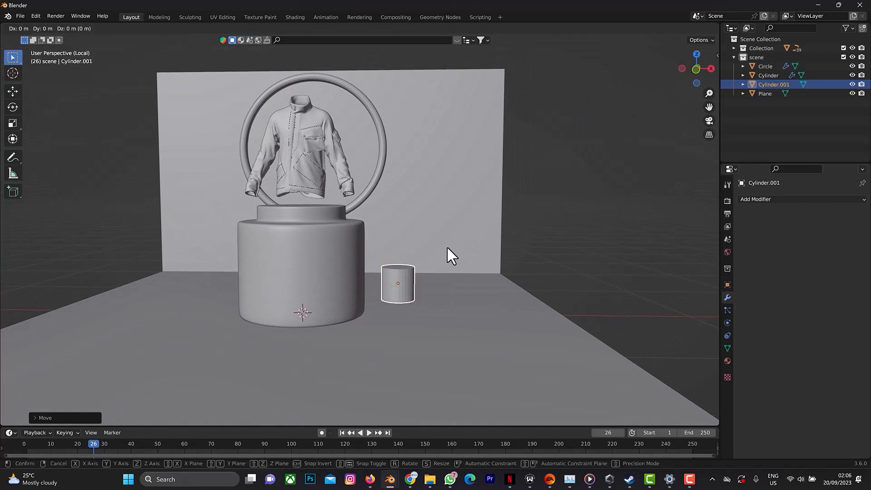
pyautogui.press('y')
pyautogui.press('x')
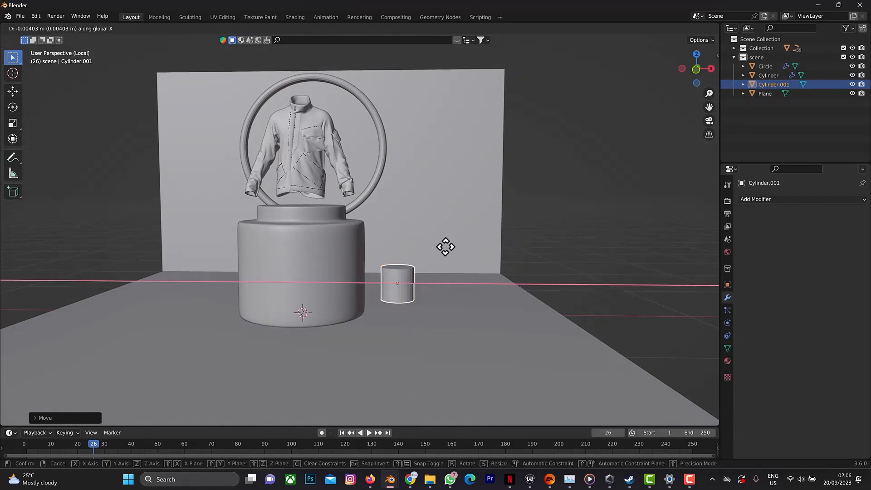
pyautogui.click(437, 247)
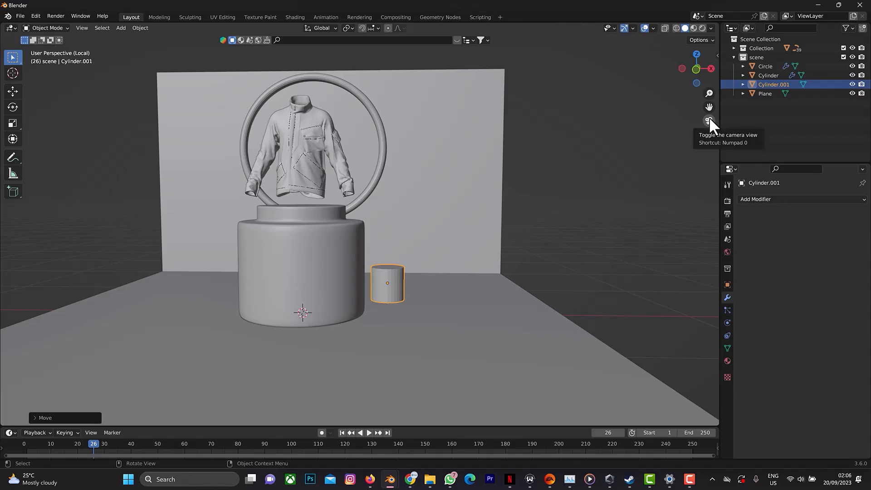
# Add a camera, raise it about 1.21 m along Z and move it about -3.4 m along Y in front of the podium.
pyautogui.hotkey('shift', 'a')
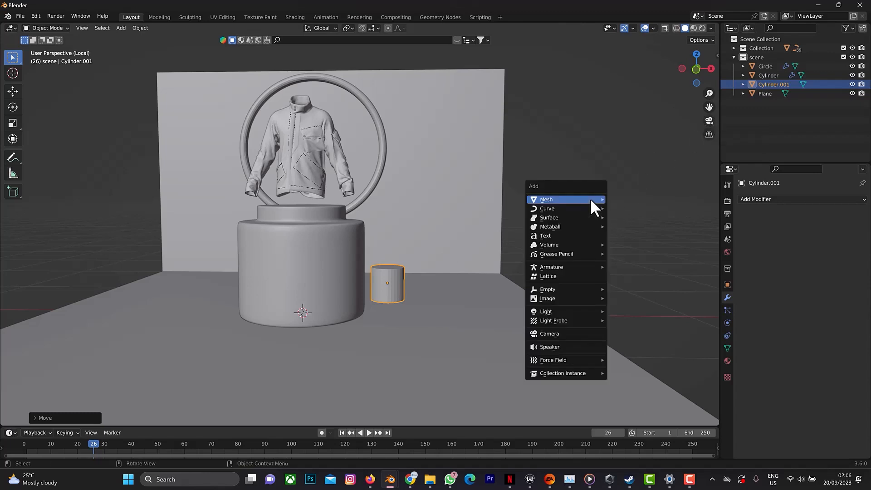
pyautogui.click(570, 336)
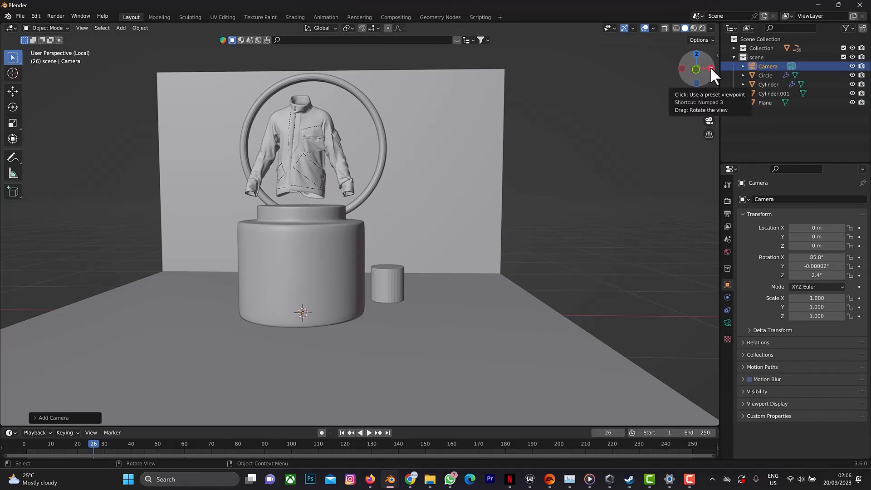
pyautogui.moveTo(710, 66); pyautogui.dragTo(656, 90)
pyautogui.press('g')
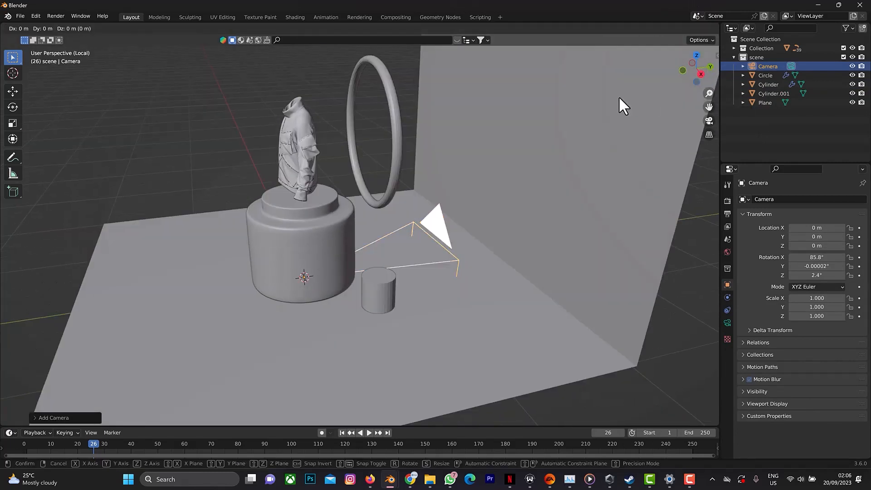
pyautogui.press('z')
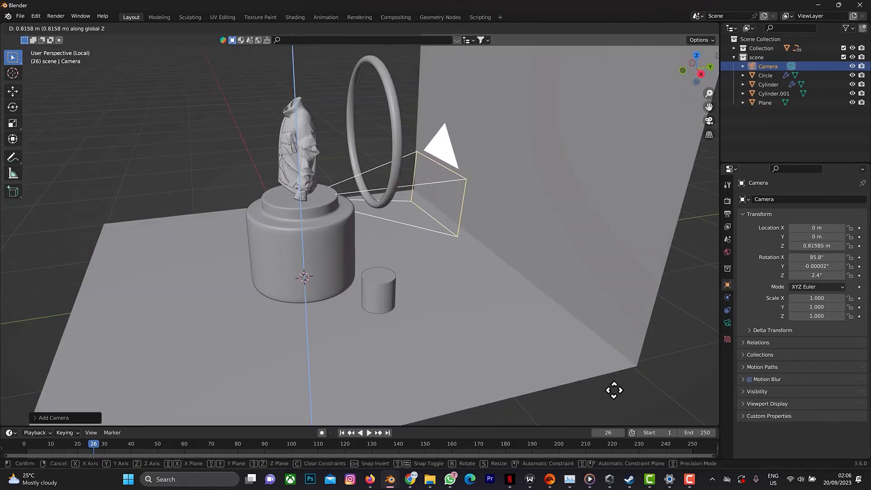
pyautogui.click(605, 369)
pyautogui.press('g')
pyautogui.press('y')
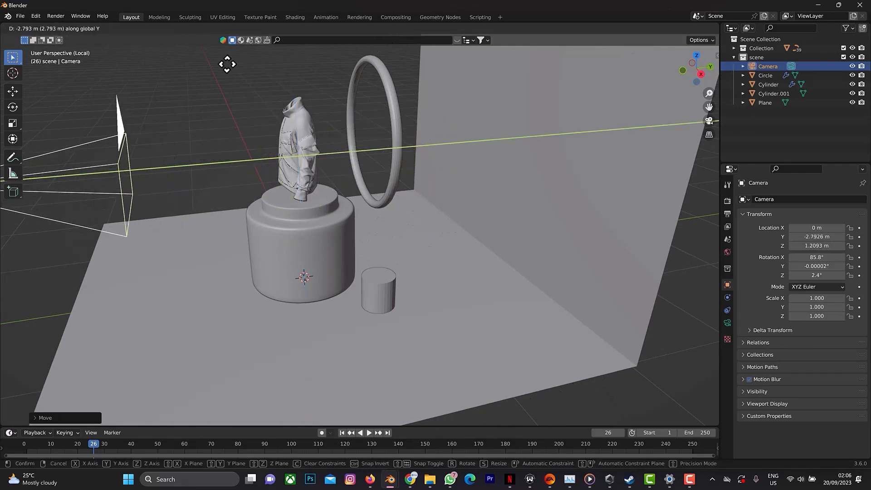
pyautogui.click(128, 76)
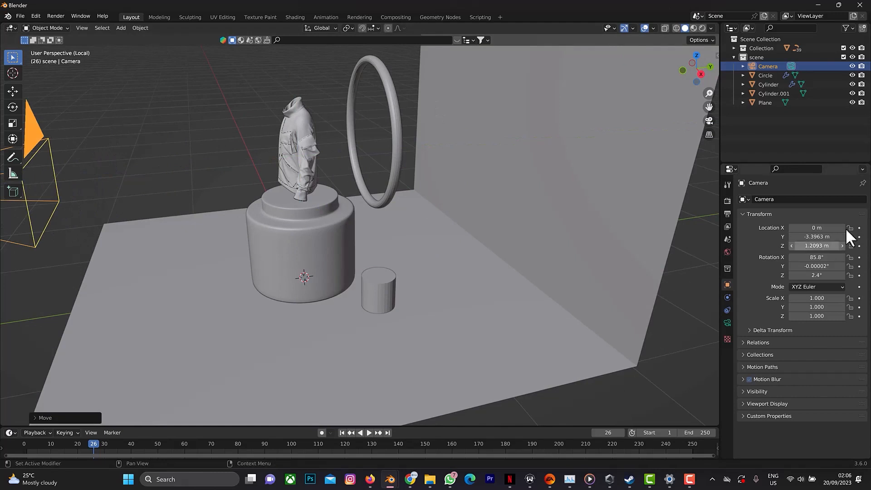
# Set the render output's horizontal resolution to 1080 px.
pyautogui.click(727, 213)
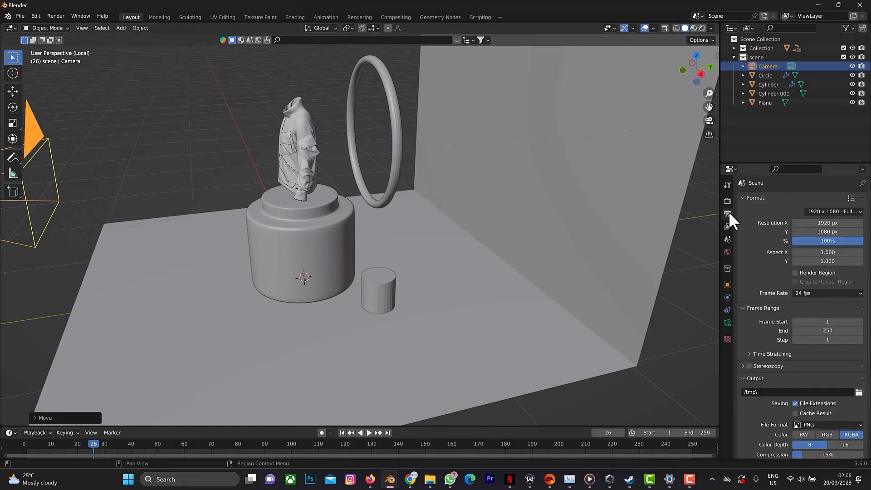
pyautogui.click(822, 226)
pyautogui.write('10')
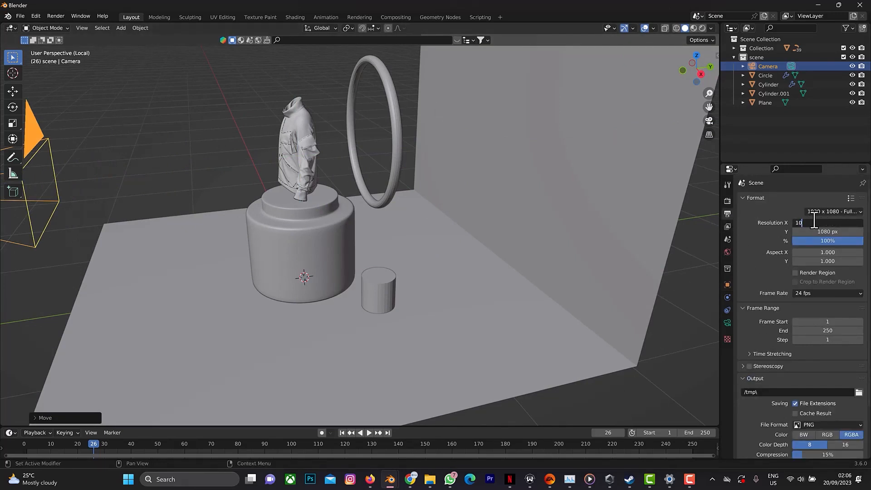
pyautogui.write('80')
pyautogui.press('Return')
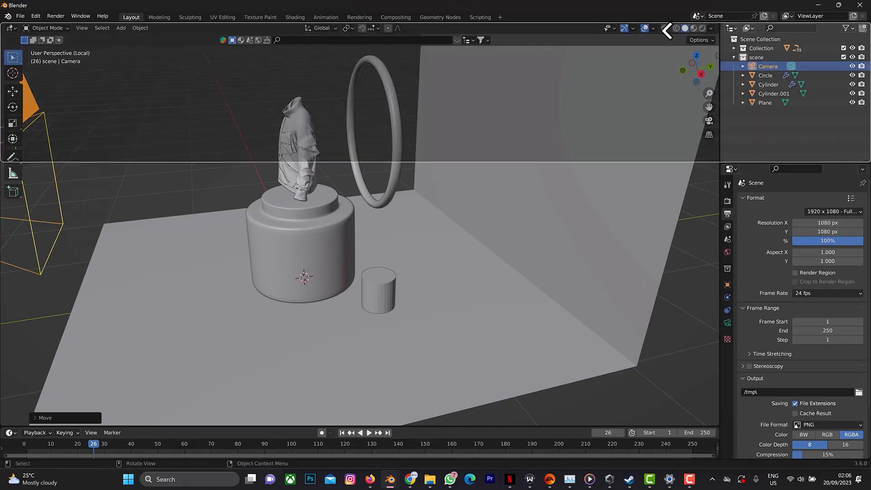
# Split the 3D viewport into two side-by-side views and show the second through the camera in Material Preview shading.
pyautogui.moveTo(721, 21)
pyautogui.mouseDown()
pyautogui.moveTo(635, 43)
pyautogui.moveTo(336, 79)
pyautogui.mouseUp()
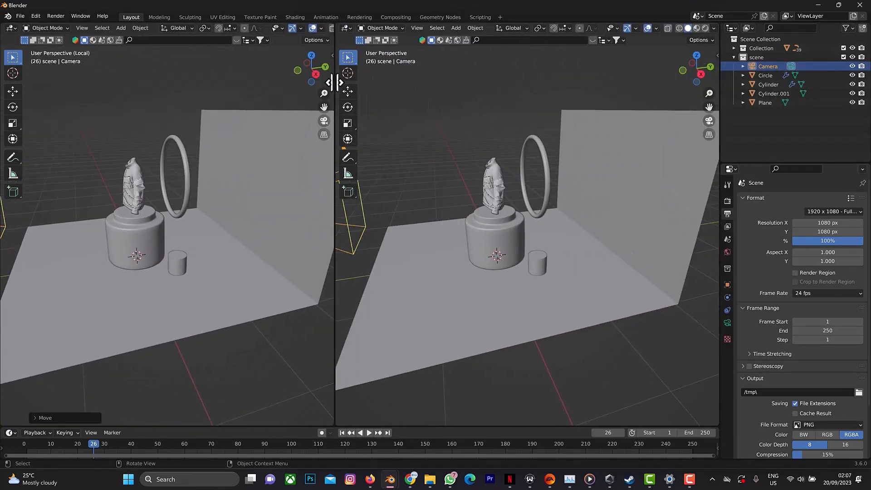
pyautogui.click(697, 28)
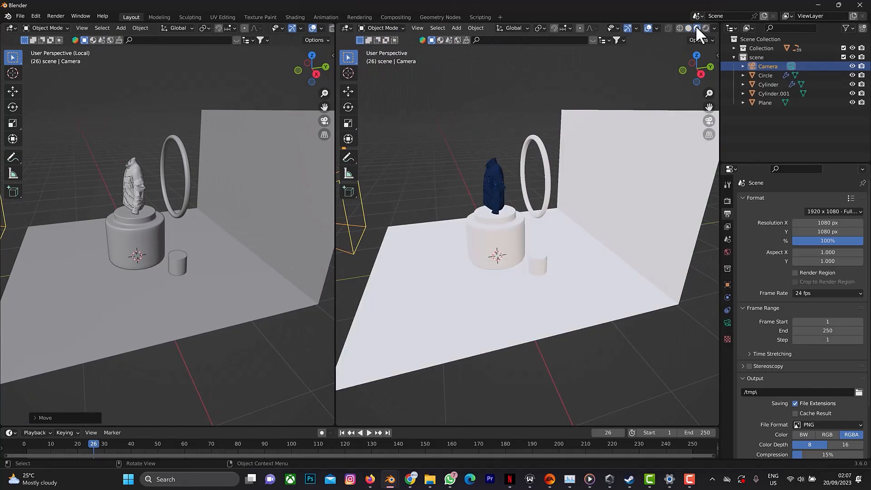
pyautogui.click(710, 121)
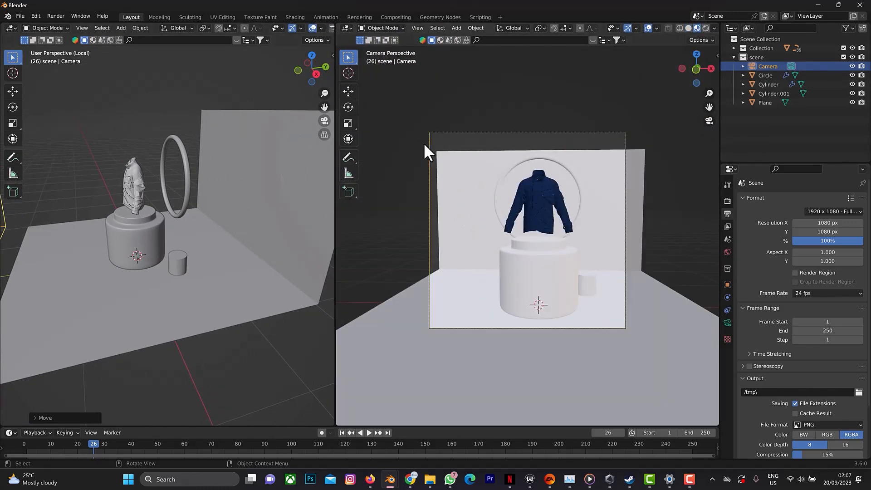
# Shift the camera slightly along positive X and move it about 1.26 m along Y toward the podium.
pyautogui.moveTo(321, 69)
pyautogui.mouseDown()
pyautogui.moveTo(280, 69)
pyautogui.moveTo(317, 73)
pyautogui.mouseUp()
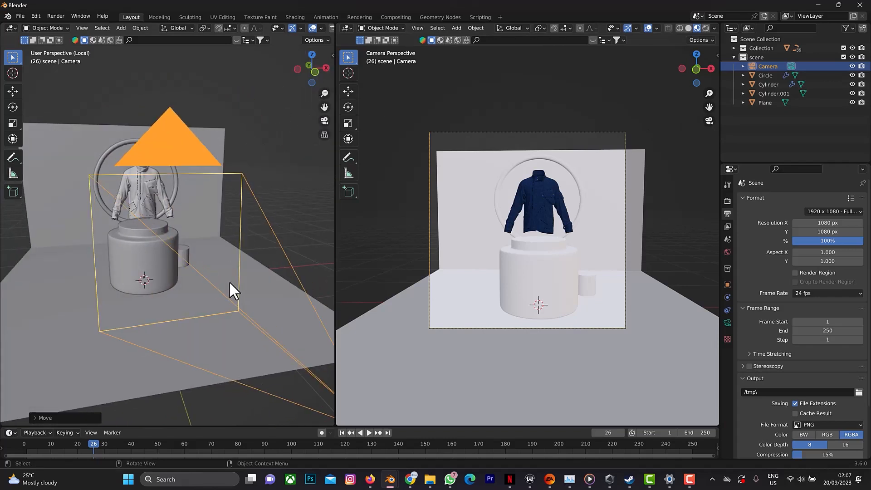
pyautogui.press('g')
pyautogui.press('x')
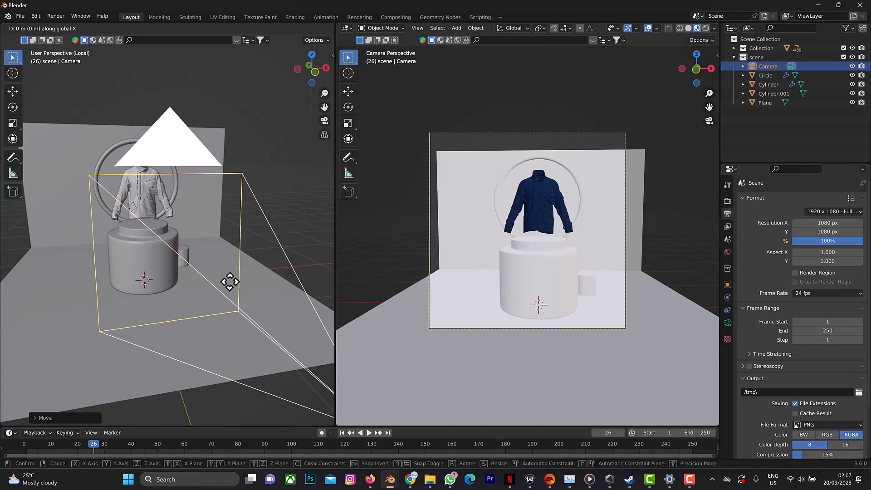
pyautogui.click(298, 276)
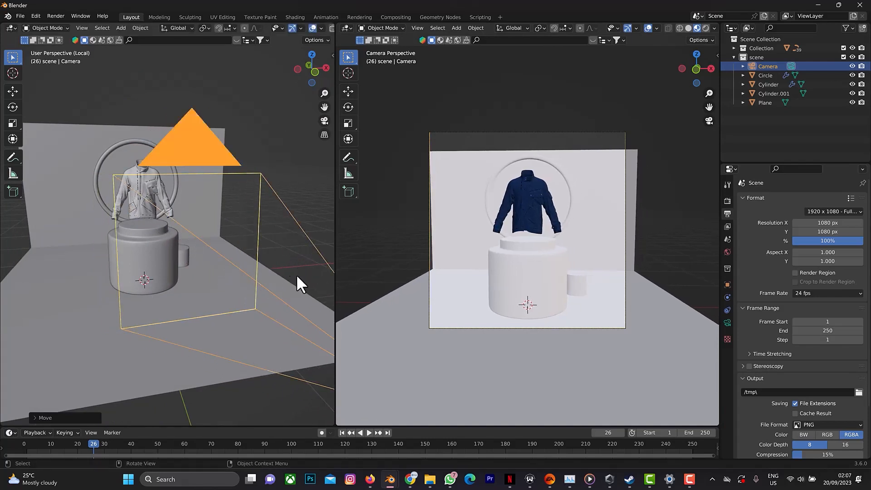
pyautogui.press('g')
pyautogui.press('y')
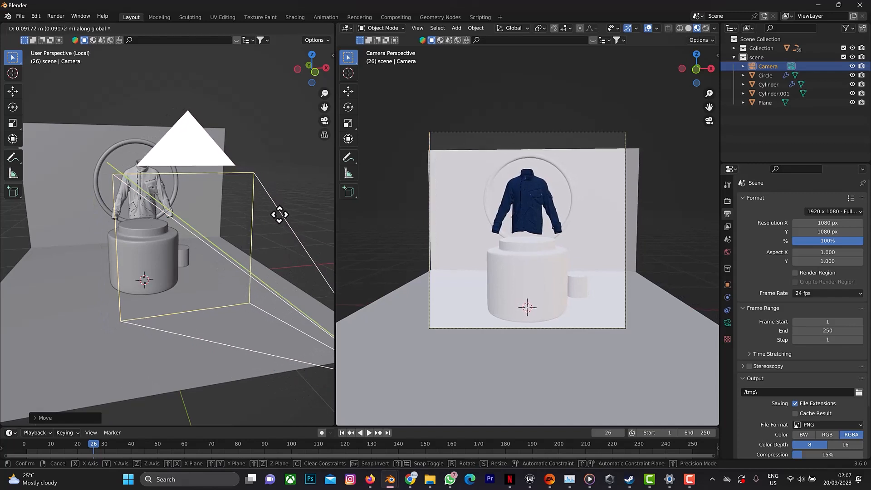
pyautogui.click(115, 59)
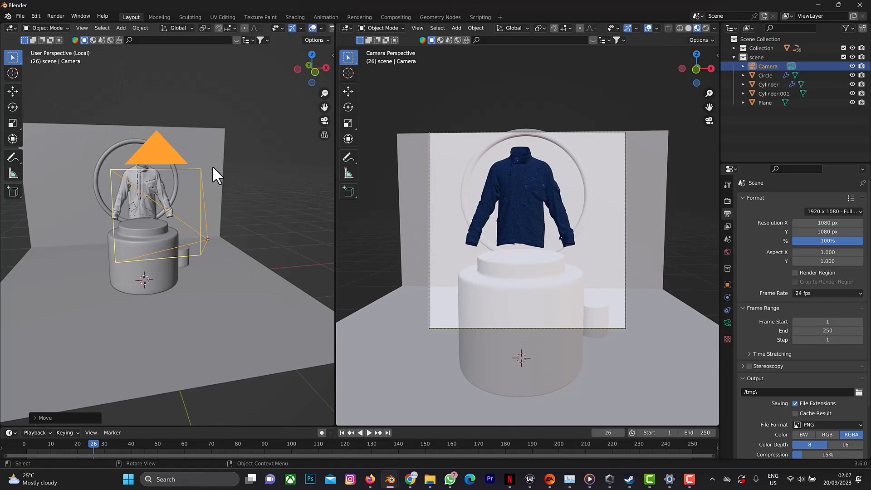
# Raise the back wall's upper edge about 0.63 m along Z in Edit Mode so it extends above the camera frame.
pyautogui.click(163, 126)
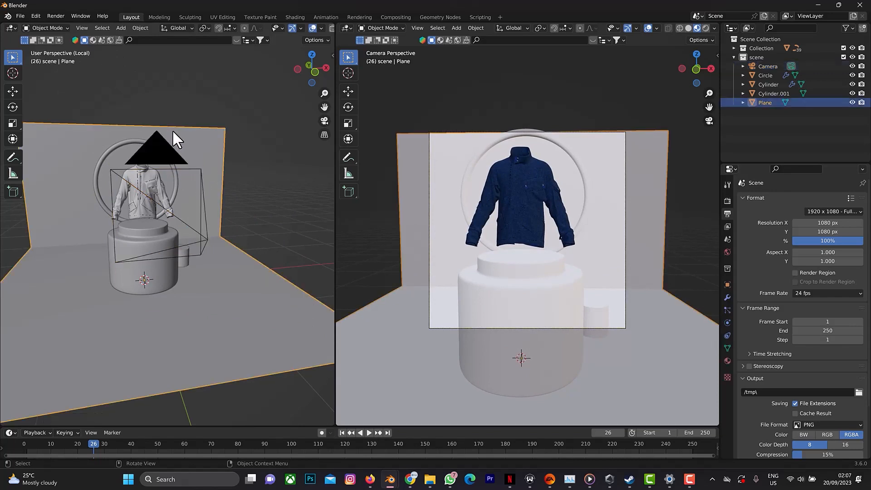
pyautogui.press('Tab')
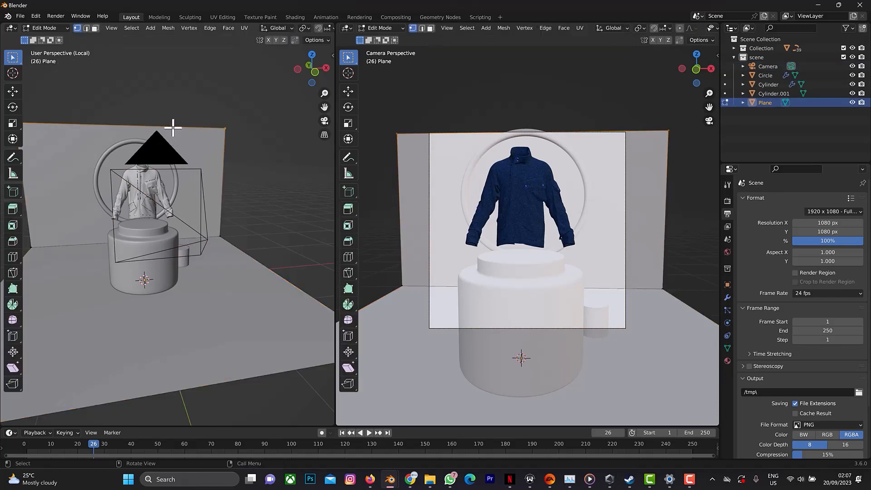
pyautogui.press('g')
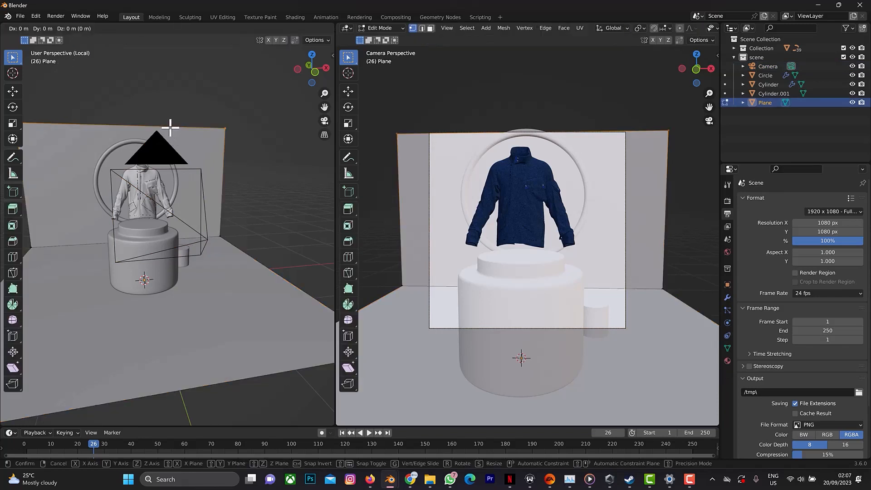
pyautogui.press('z')
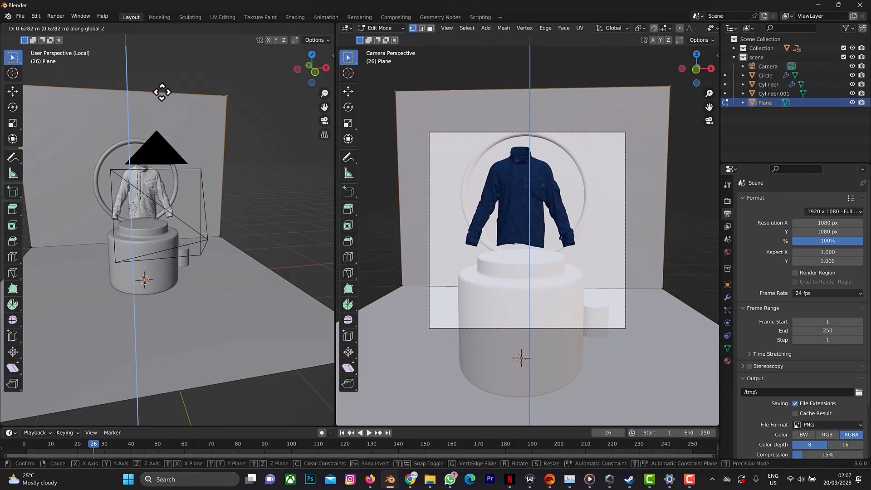
pyautogui.click(163, 93)
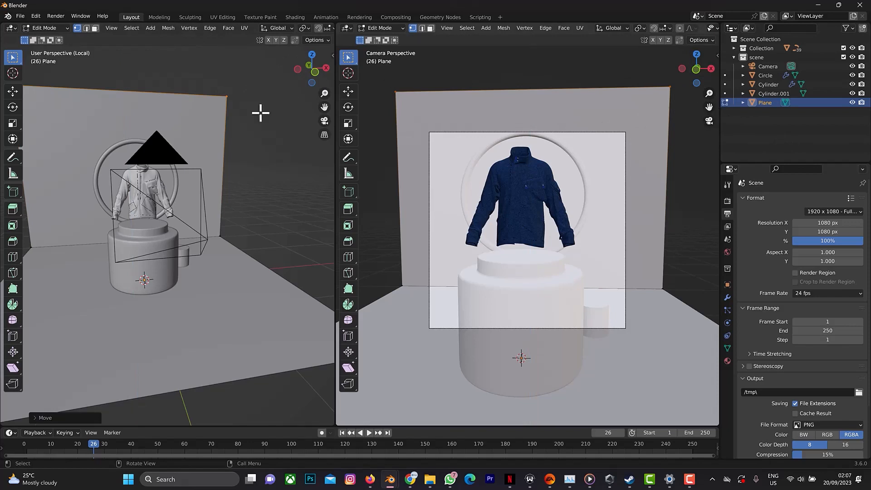
pyautogui.press('Tab')
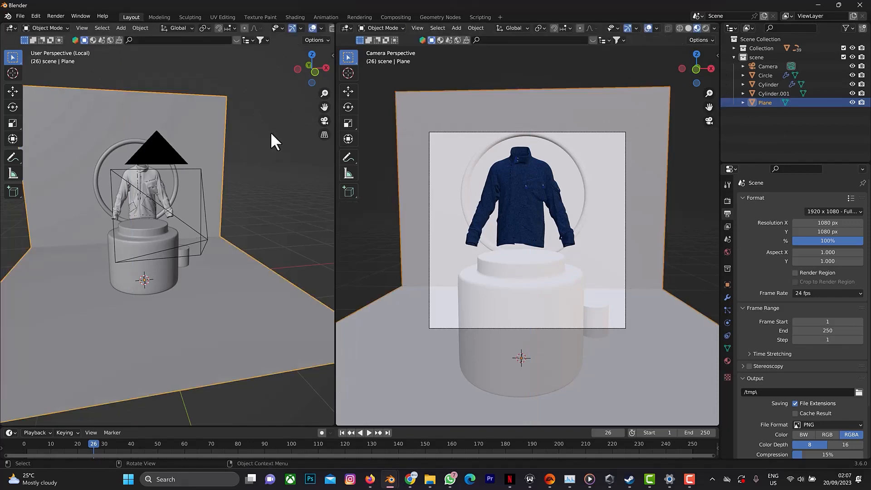
# Lock the camera to the view and reframe it so the jacket and ring are centred horizontally in the frame.
pyautogui.press('n')
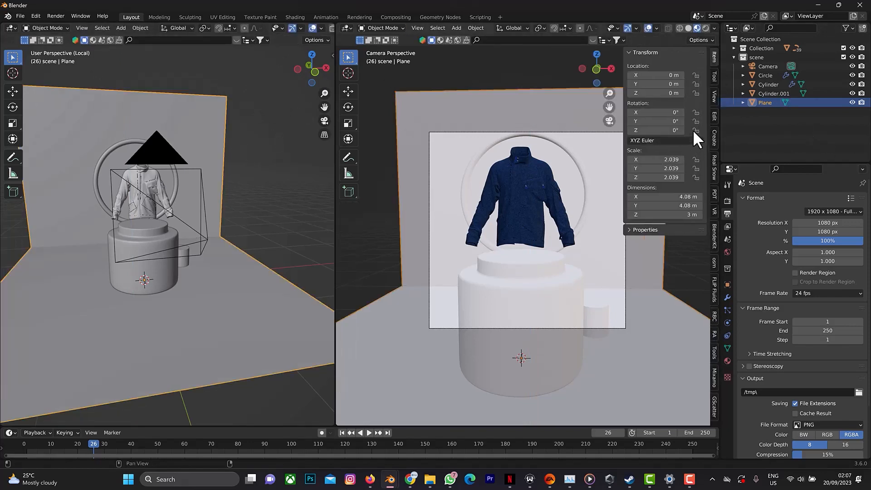
pyautogui.click(715, 96)
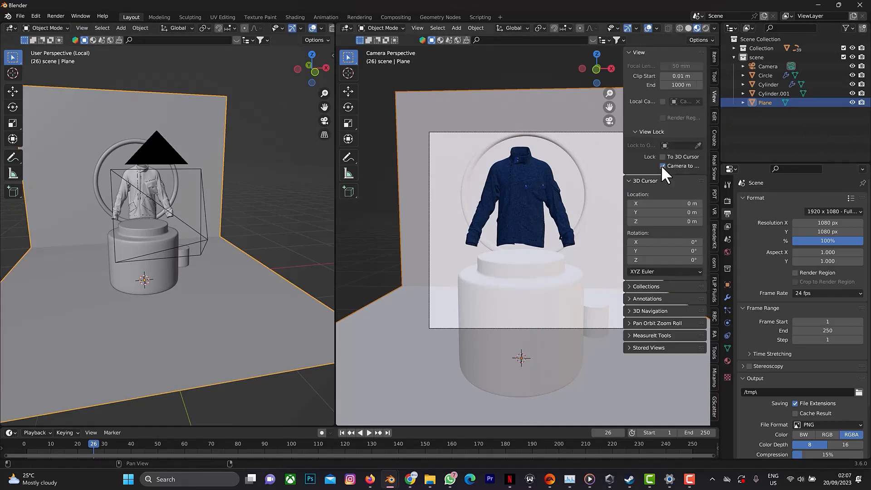
pyautogui.moveTo(610, 107)
pyautogui.mouseDown()
pyautogui.moveTo(592, 108)
pyautogui.moveTo(649, 118)
pyautogui.moveTo(602, 101)
pyautogui.mouseUp()
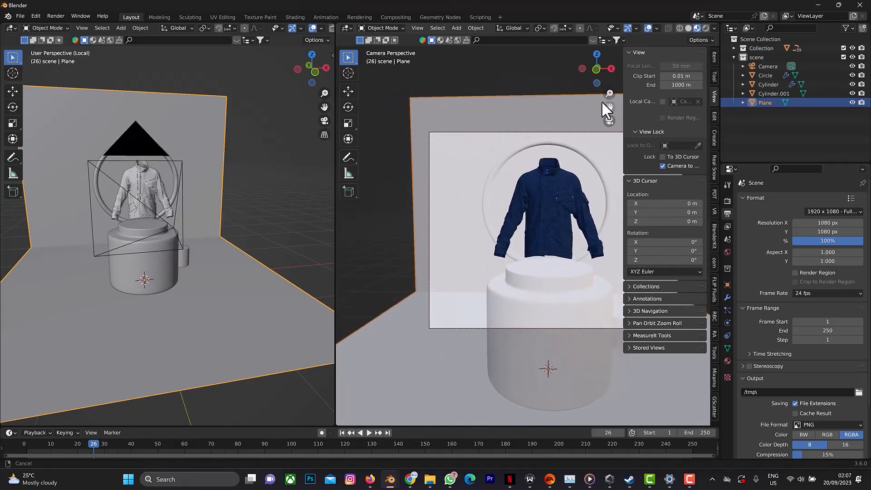
pyautogui.moveTo(580, 69); pyautogui.dragTo(614, 74)
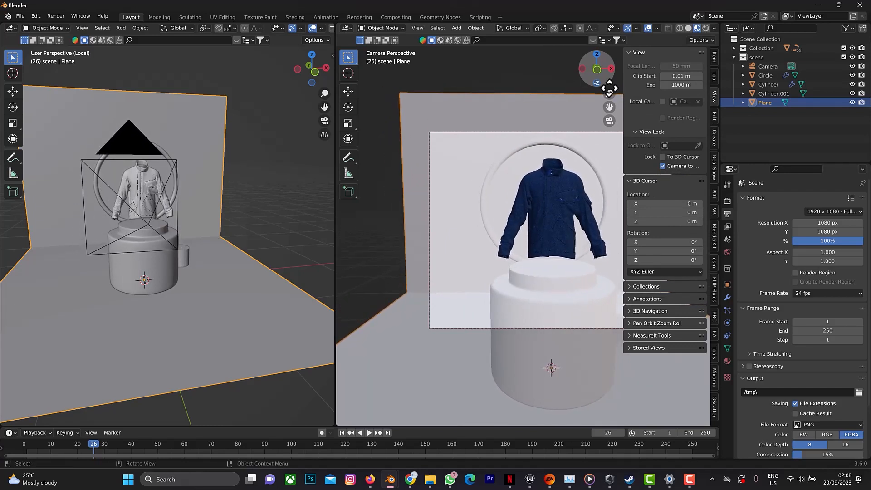
pyautogui.press('n')
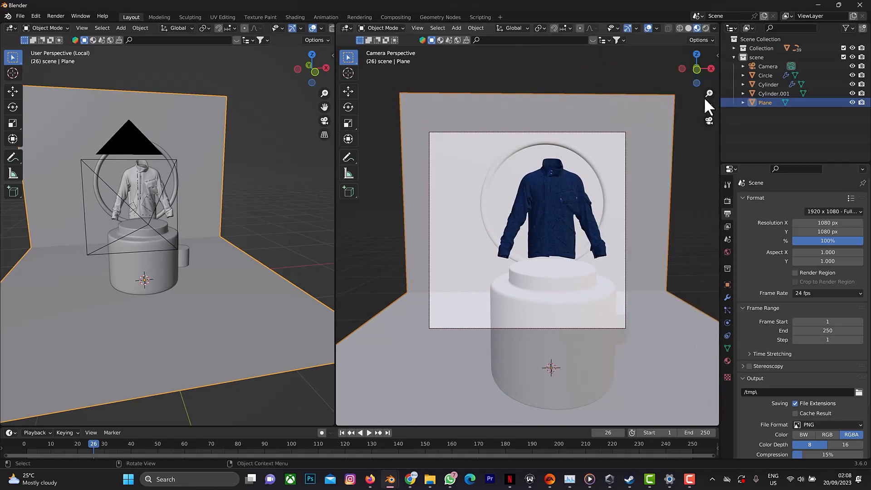
pyautogui.moveTo(710, 107); pyautogui.dragTo(682, 108)
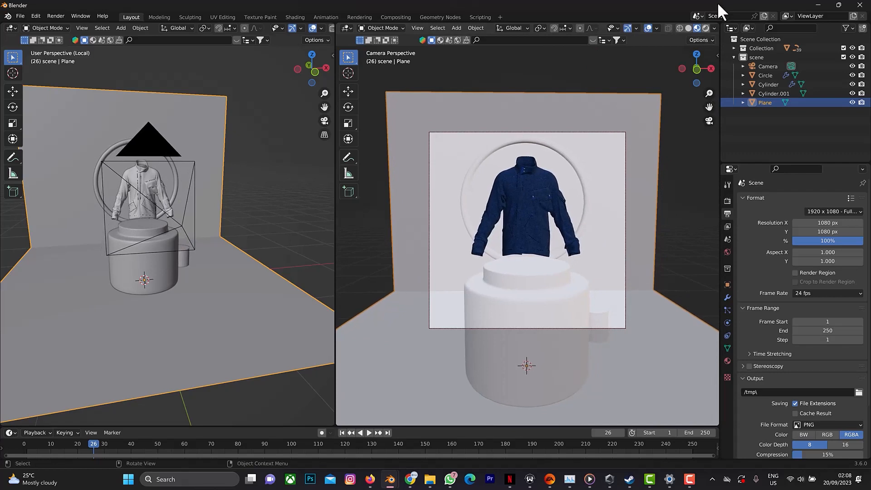
# Switch the camera viewport to Solid shading and set its object colouring to Random.
pyautogui.click(686, 29)
pyautogui.click(714, 28)
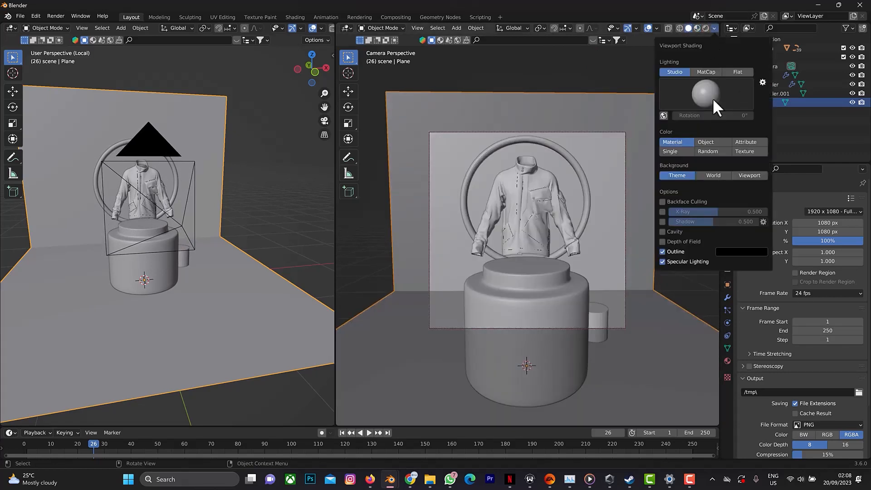
pyautogui.click(717, 151)
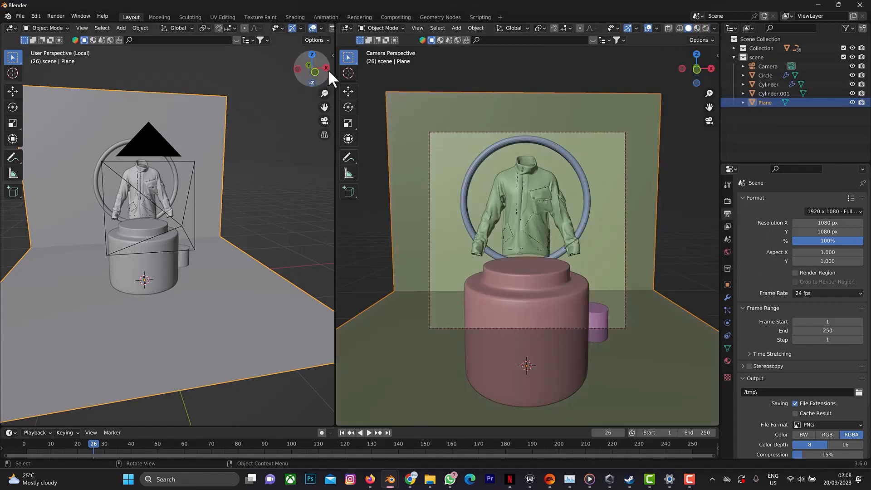
# Select the top face of the small cylinder beside the podium, using face selection in Edit Mode.
pyautogui.moveTo(327, 67); pyautogui.dragTo(311, 71)
pyautogui.click(183, 257)
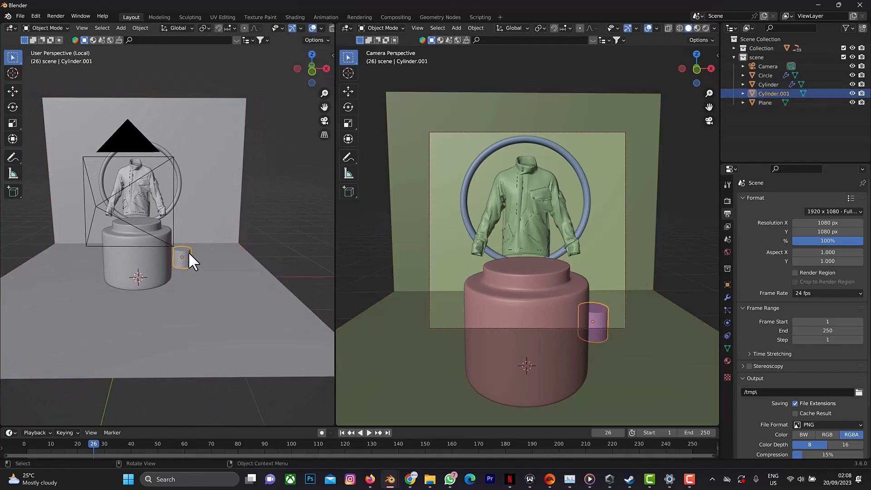
pyautogui.scroll(3, 189, 252)
pyautogui.press('Tab')
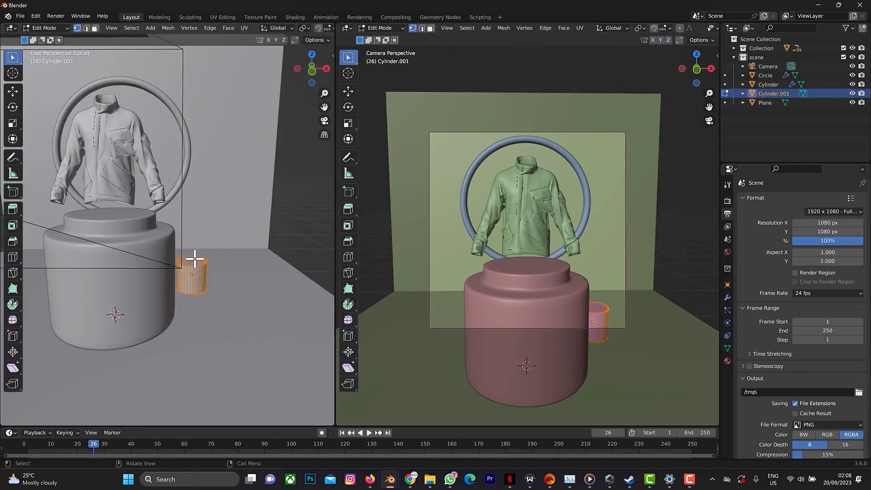
pyautogui.click(95, 28)
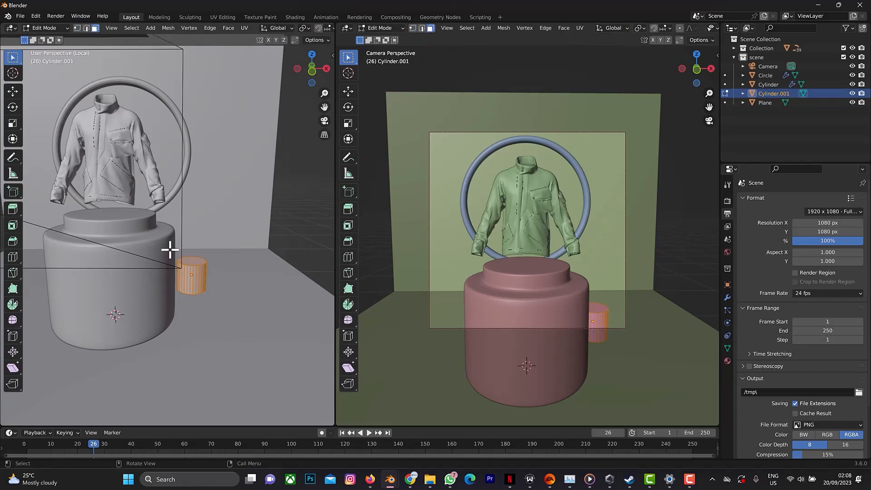
pyautogui.click(196, 258)
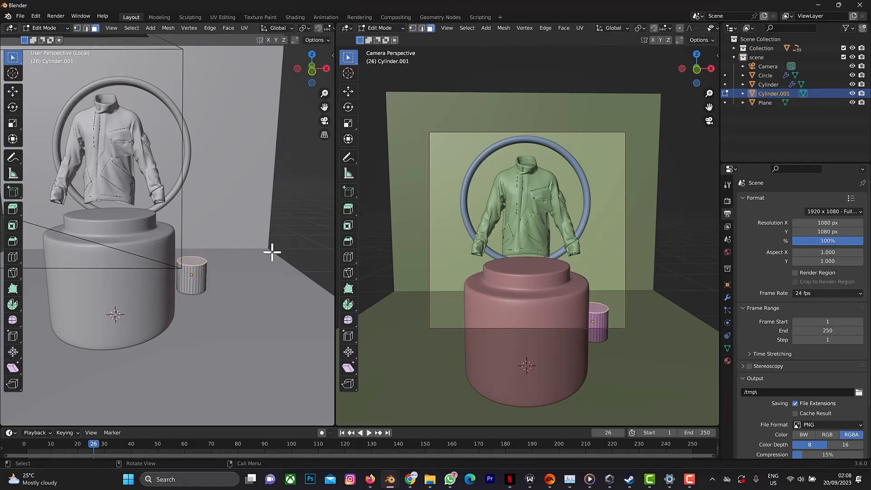
pyautogui.press('g')
pyautogui.press('z')
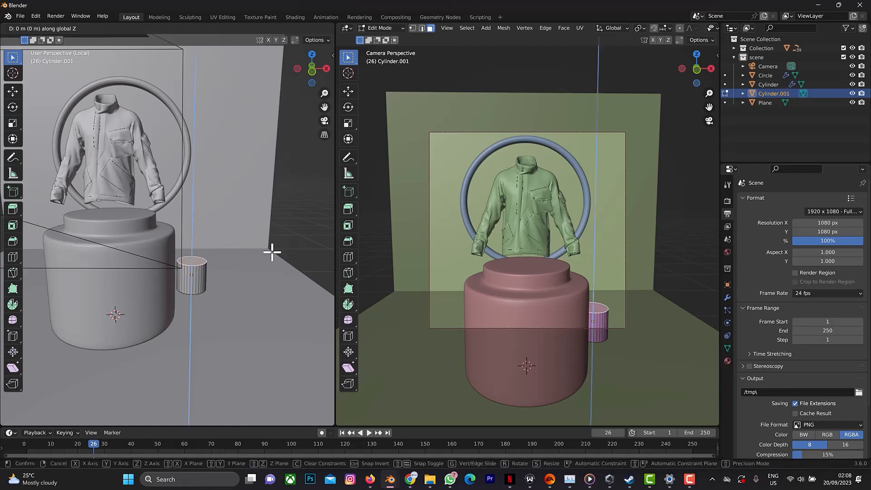
pyautogui.rightClick(265, 249)
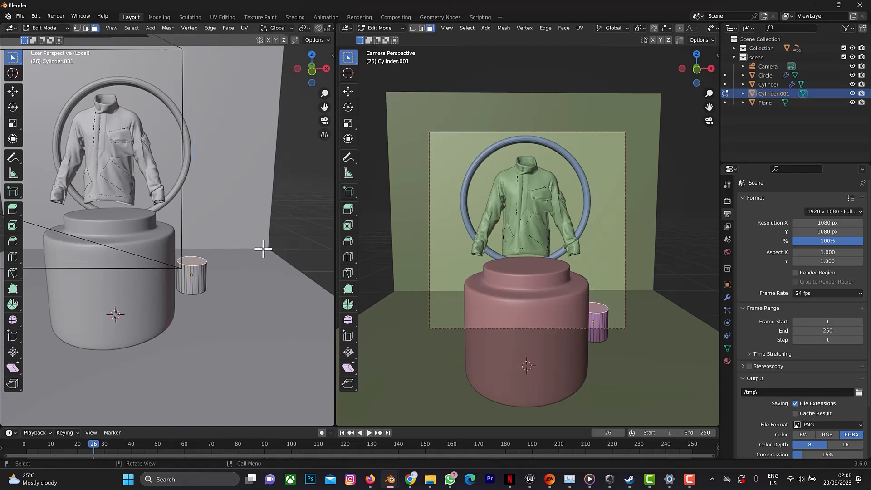
pyautogui.press('a')
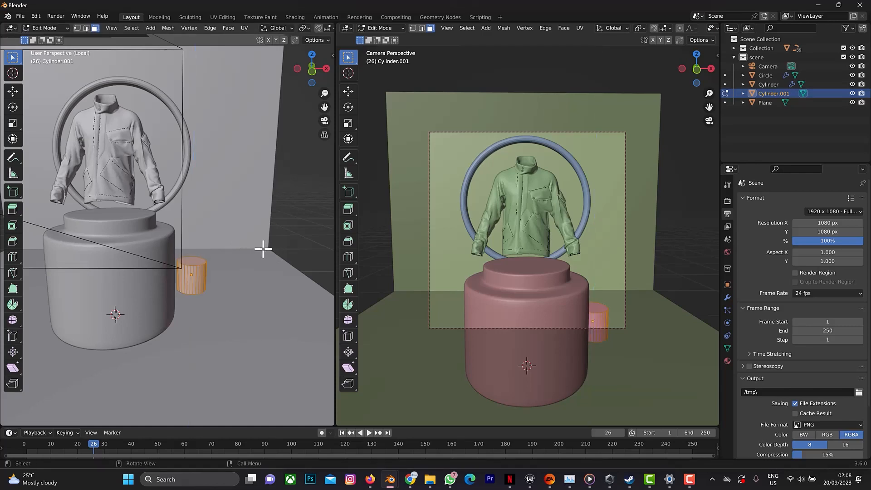
pyautogui.press('Tab')
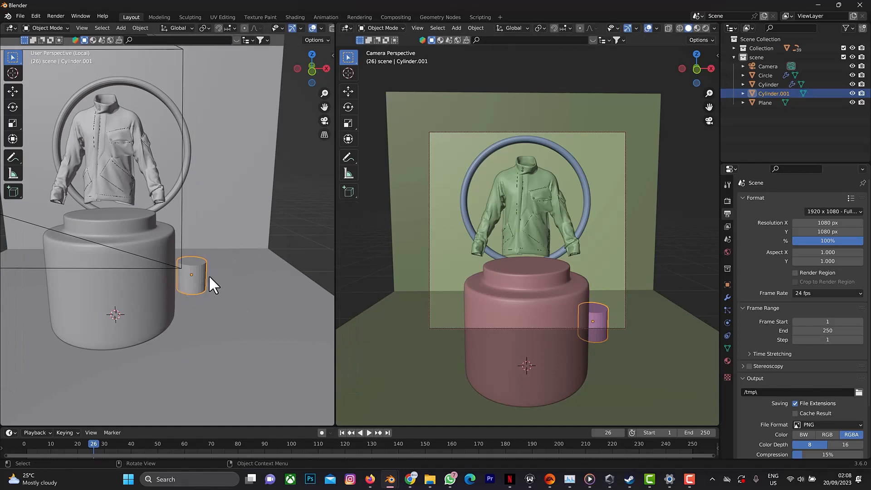
pyautogui.press('Tab')
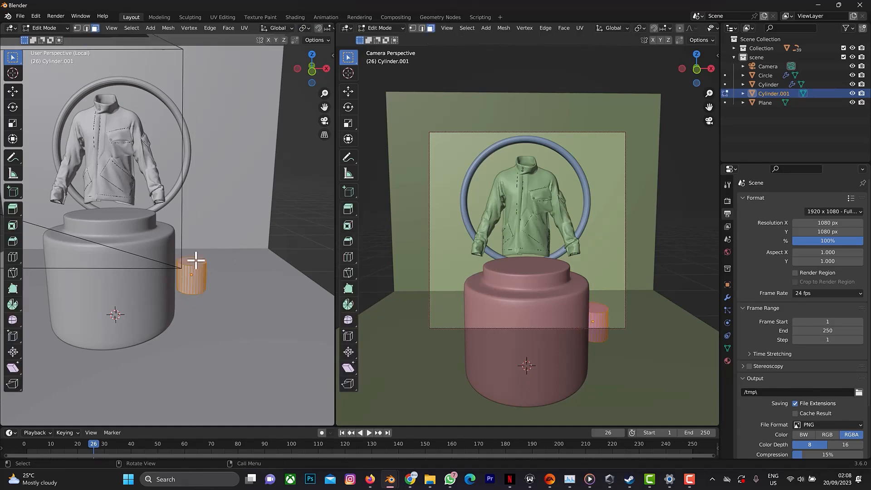
# Raise the small cylinder's top face about 0.3 m along Z and return to Object Mode.
pyautogui.click(197, 260)
pyautogui.press('g')
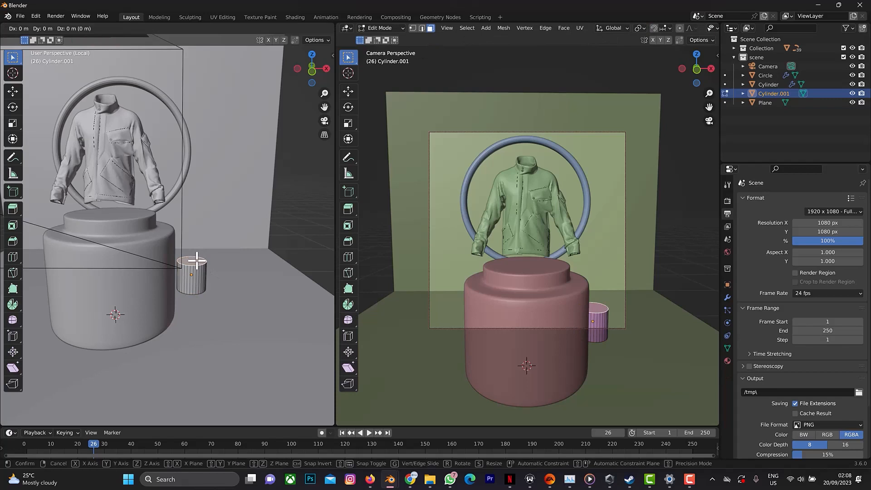
pyautogui.press('z')
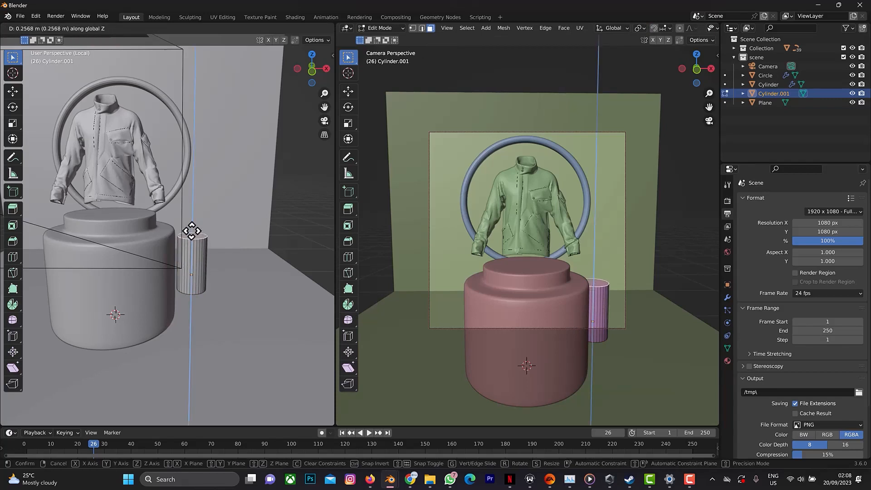
pyautogui.click(192, 232)
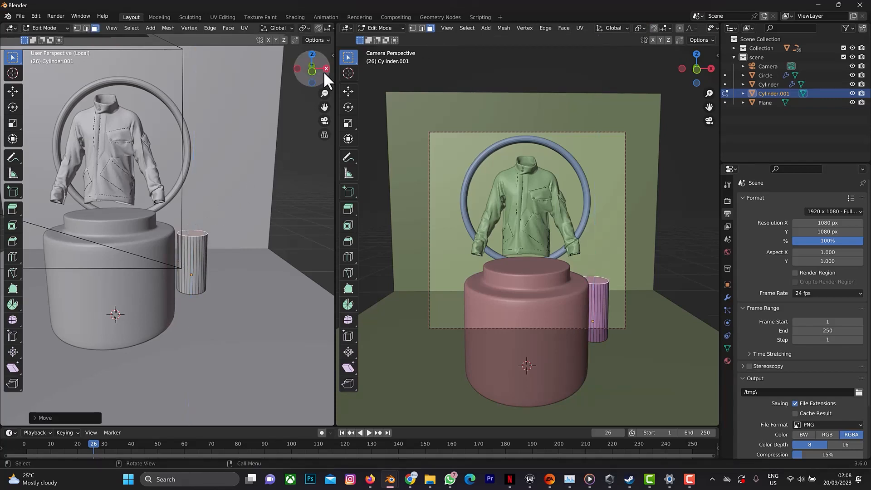
pyautogui.moveTo(324, 70); pyautogui.dragTo(304, 89)
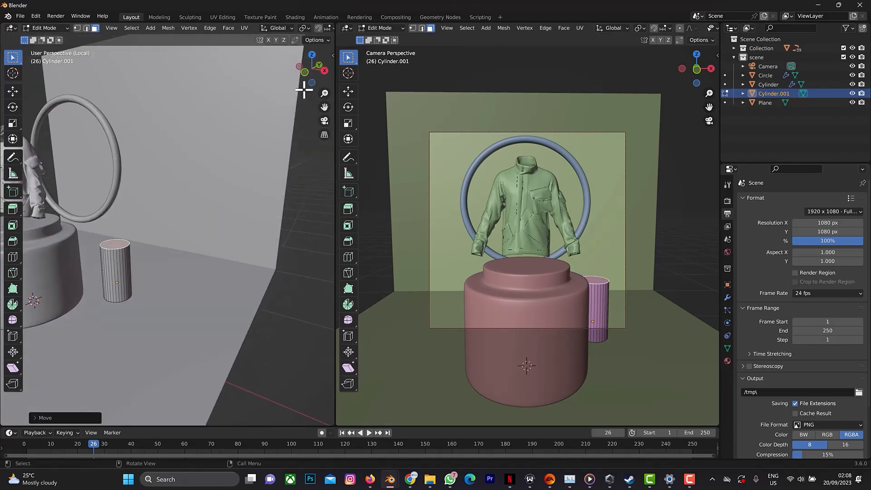
pyautogui.press('Tab')
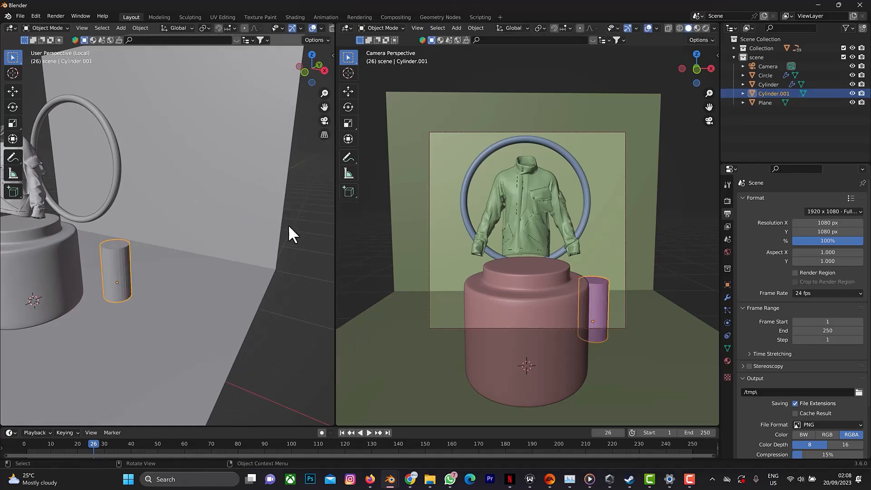
# Duplicate the small cylinder and move the copy about -1.46 m along X to the podium's opposite side.
pyautogui.moveTo(323, 65); pyautogui.dragTo(289, 71)
pyautogui.press('shift')
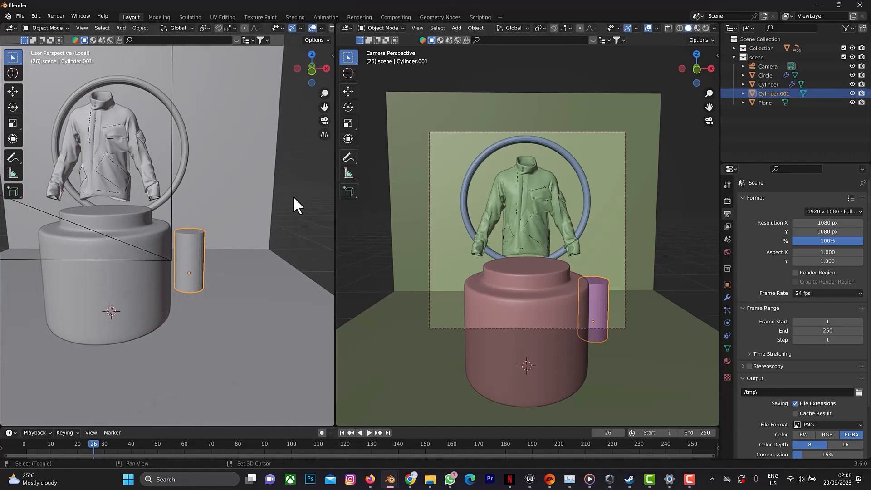
pyautogui.hotkey('shift', 'd')
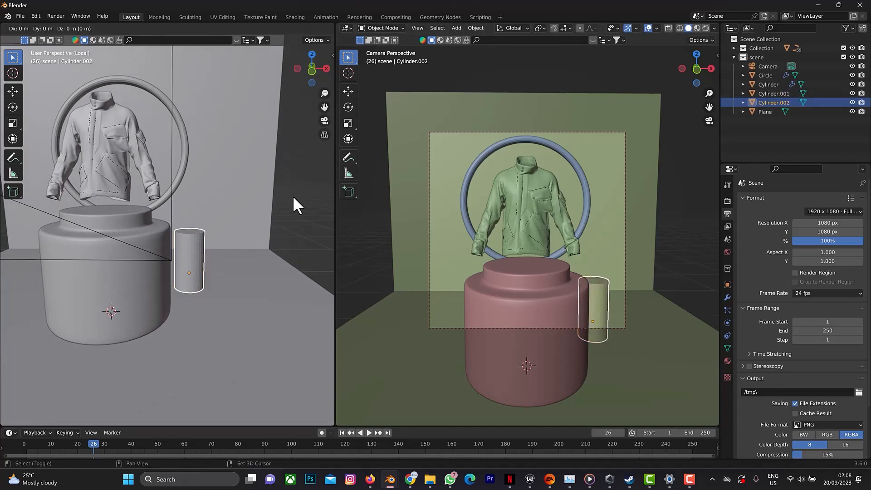
pyautogui.press('x')
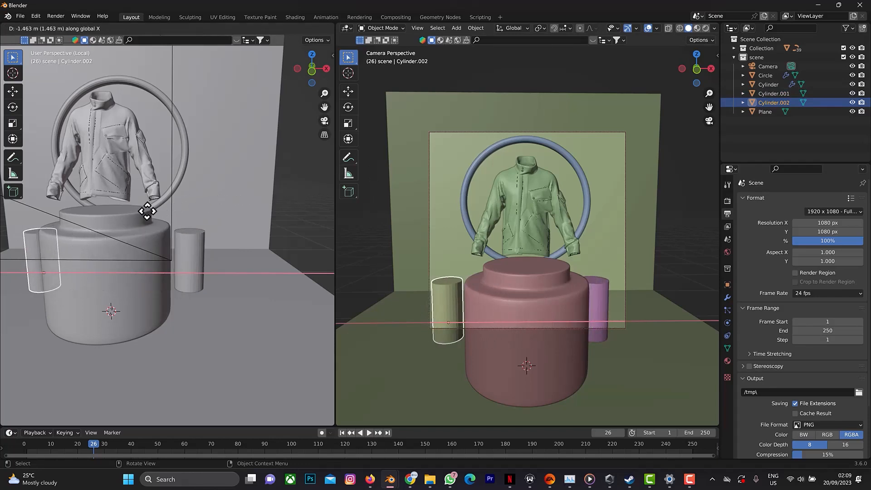
pyautogui.click(148, 211)
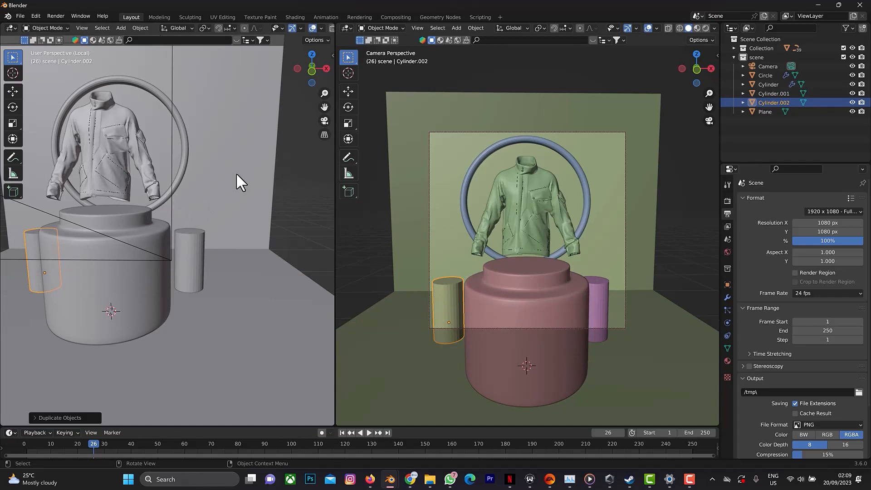
# Search the asset library for "vase" and examine the offered vase models.
pyautogui.click(145, 40)
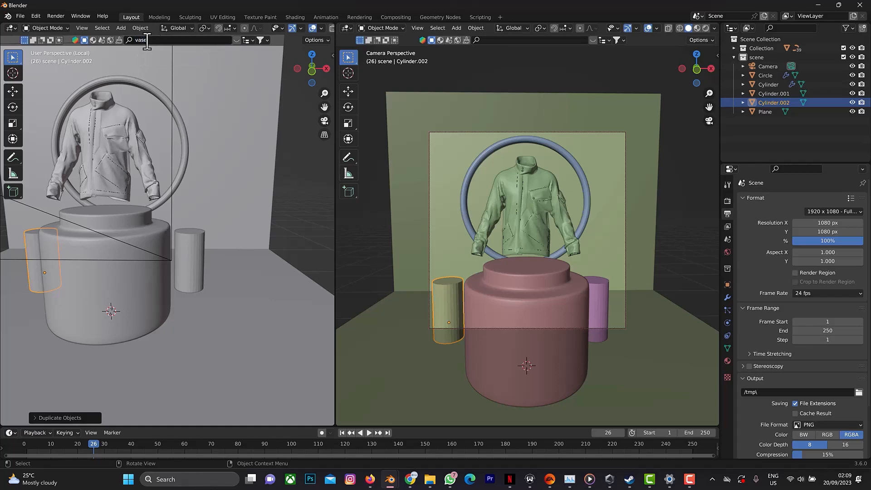
pyautogui.write('vase')
pyautogui.press('Return')
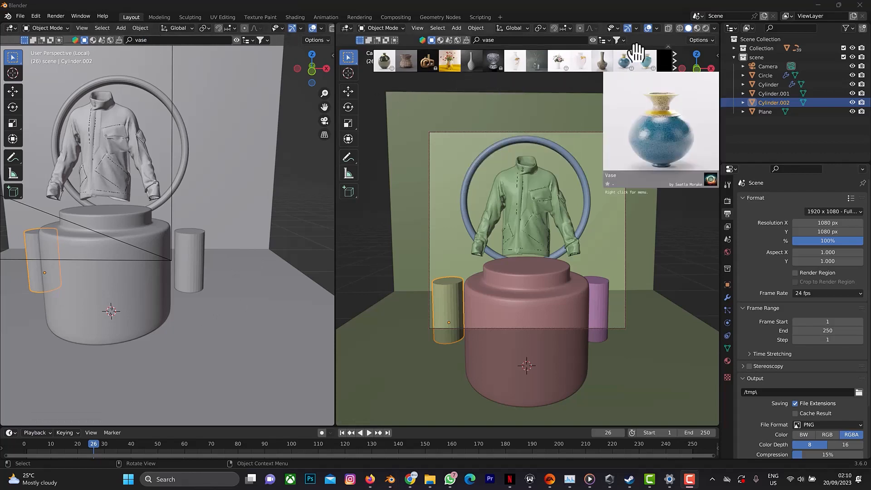
pyautogui.click(675, 61)
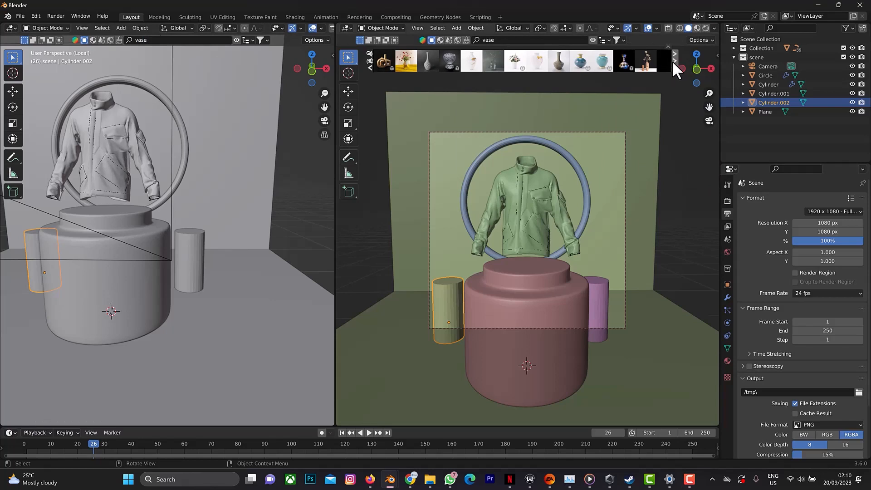
pyautogui.moveTo(646, 63)
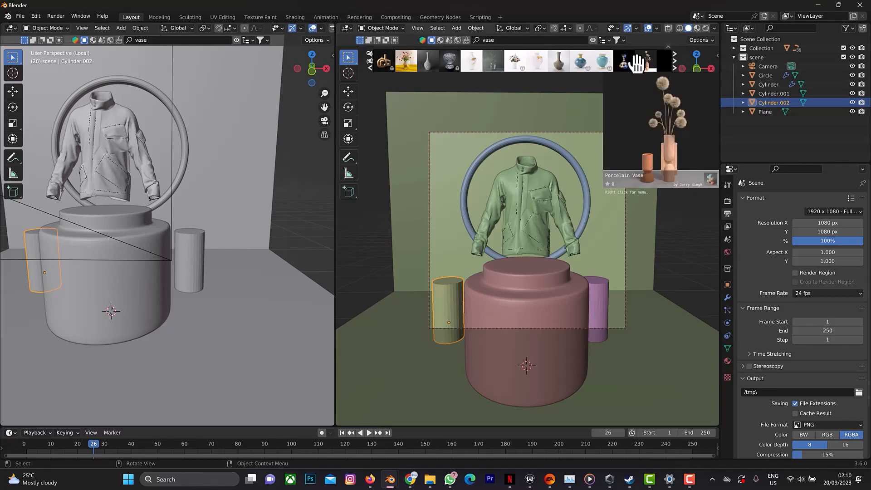
pyautogui.moveTo(517, 63)
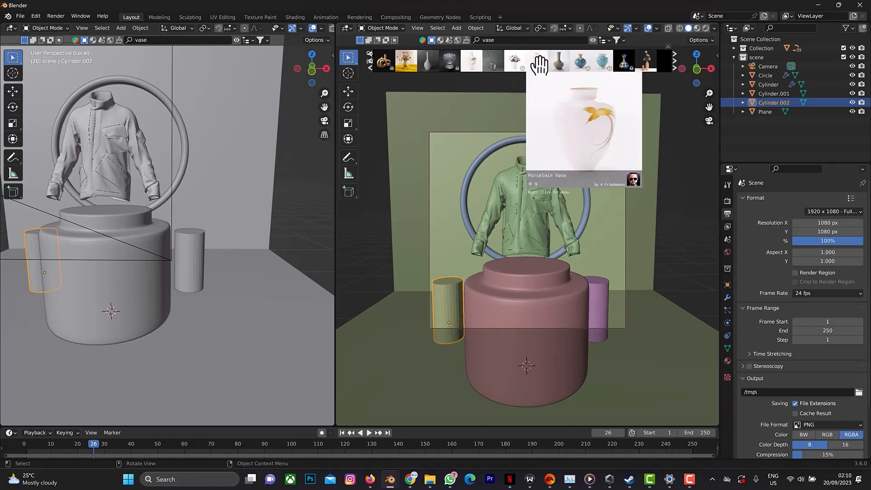
pyautogui.moveTo(440, 62)
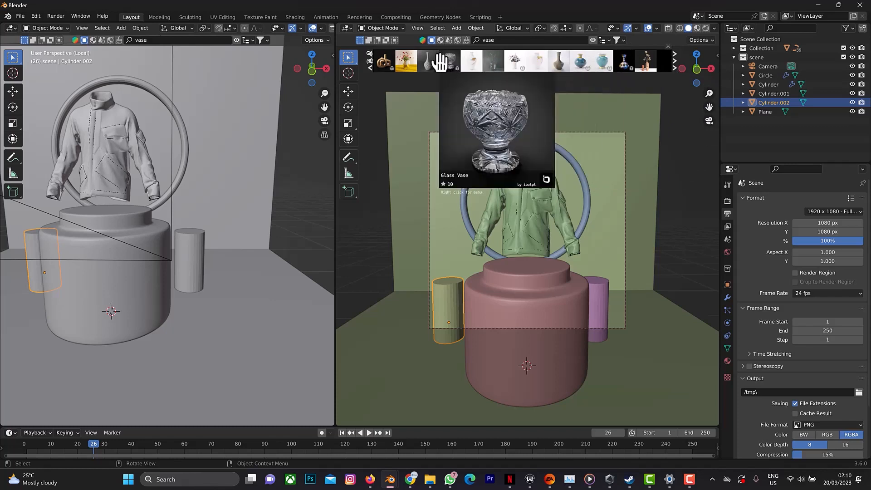
pyautogui.click(370, 64)
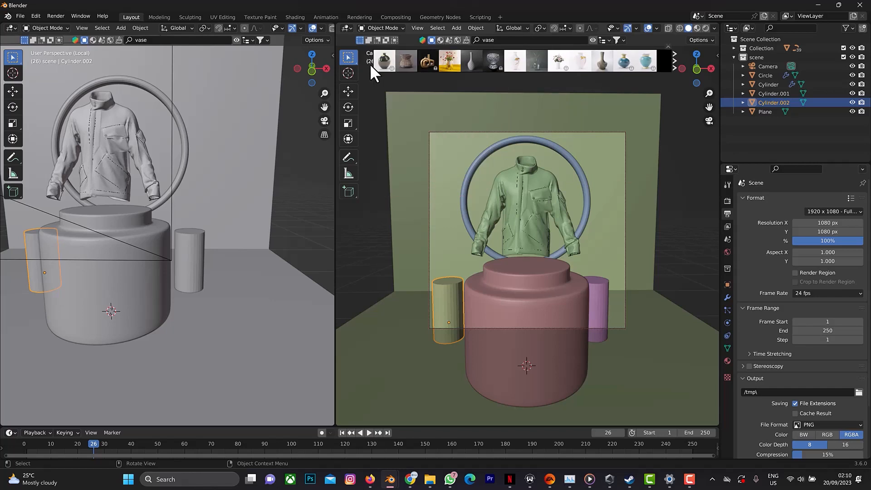
# Search the asset library for "flower" and place the Arcs Vase model on the floor to the right of the right-hand cylinder.
pyautogui.click(499, 41)
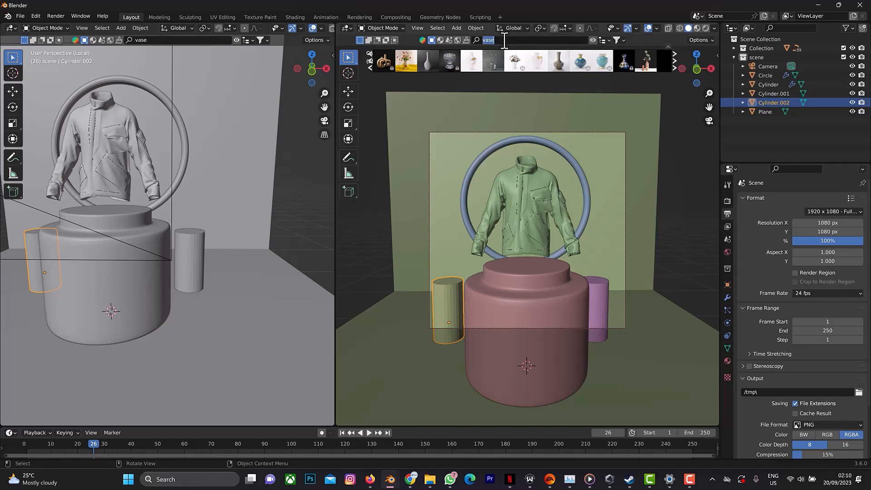
pyautogui.write('flower')
pyautogui.press('Return')
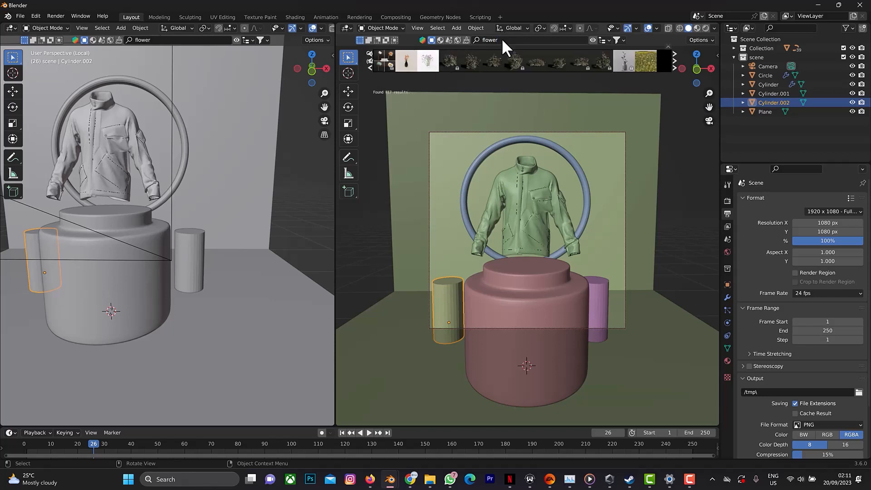
pyautogui.moveTo(451, 59)
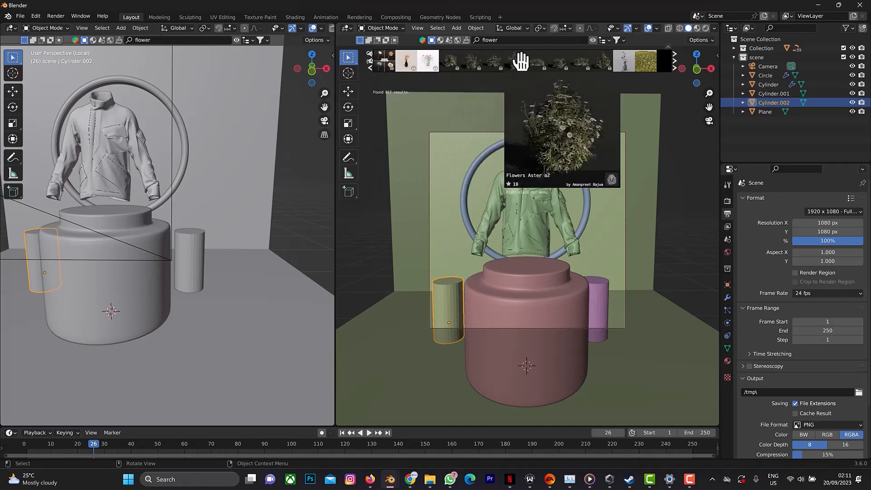
pyautogui.click(676, 60)
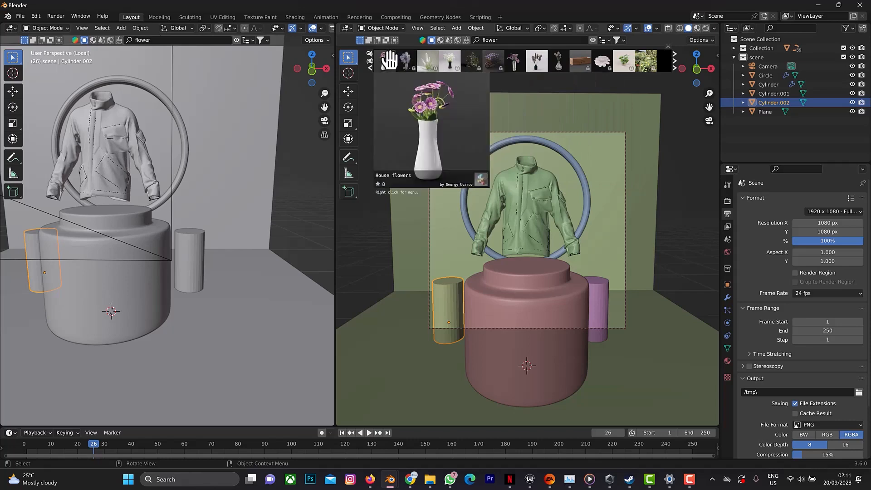
pyautogui.click(674, 58)
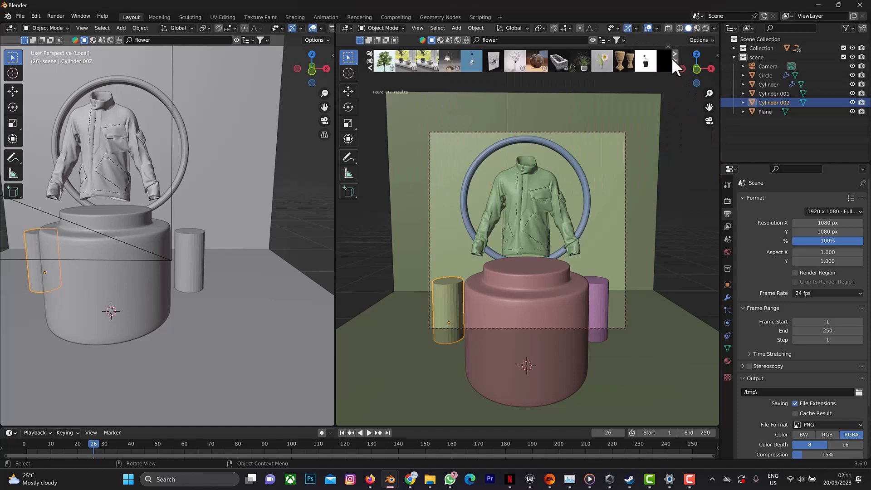
pyautogui.click(672, 57)
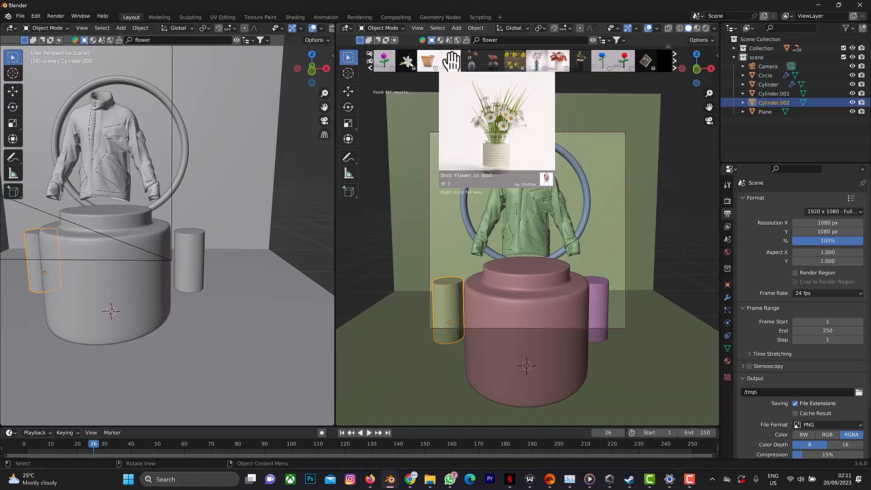
pyautogui.click(672, 57)
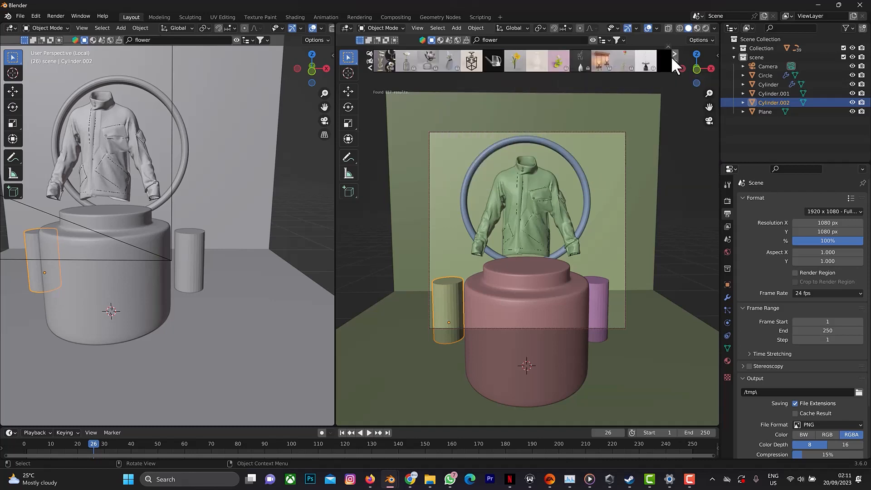
pyautogui.click(672, 56)
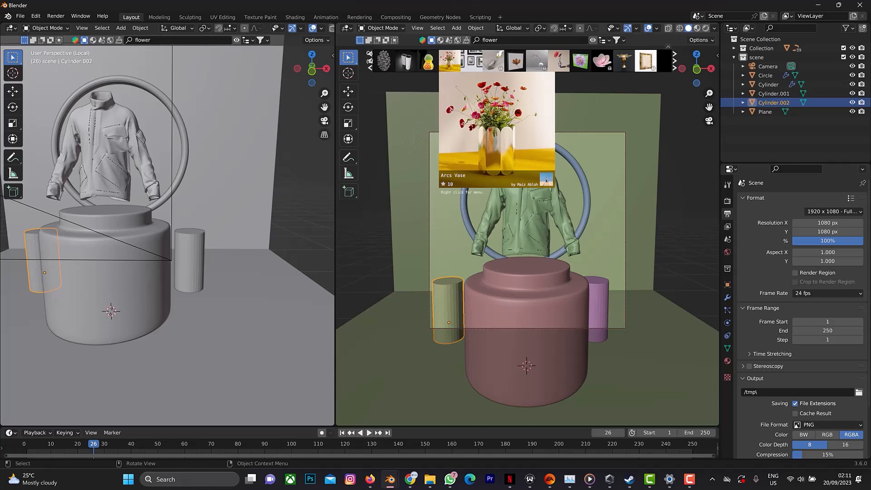
pyautogui.moveTo(449, 62); pyautogui.dragTo(631, 314)
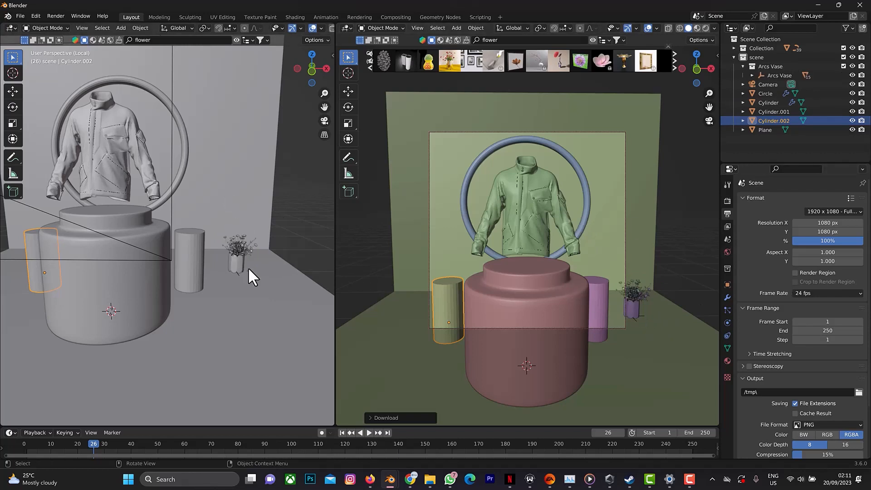
pyautogui.click(312, 55)
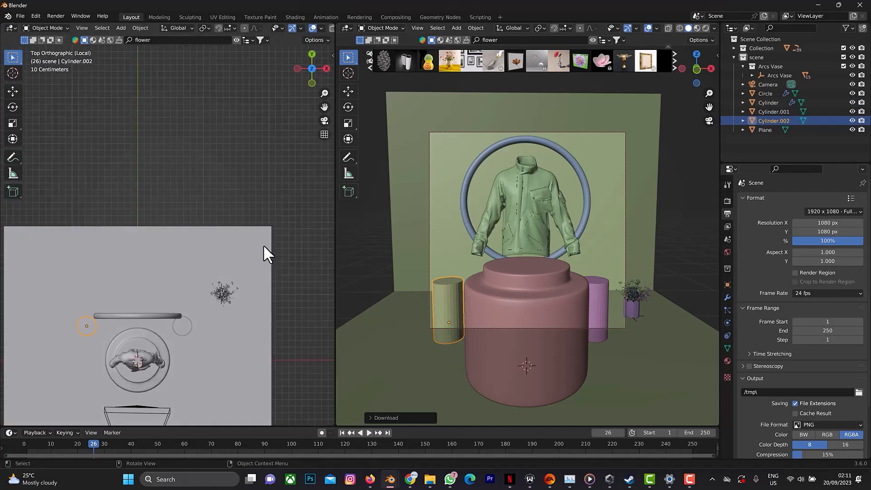
# Select the Arcs Vase parent object, place the 3D cursor on the right-hand small cylinder's top, and snap the vase to the cursor.
pyautogui.scroll(5, 240, 286)
pyautogui.moveTo(287, 380); pyautogui.dragTo(264, 268, button='middle')
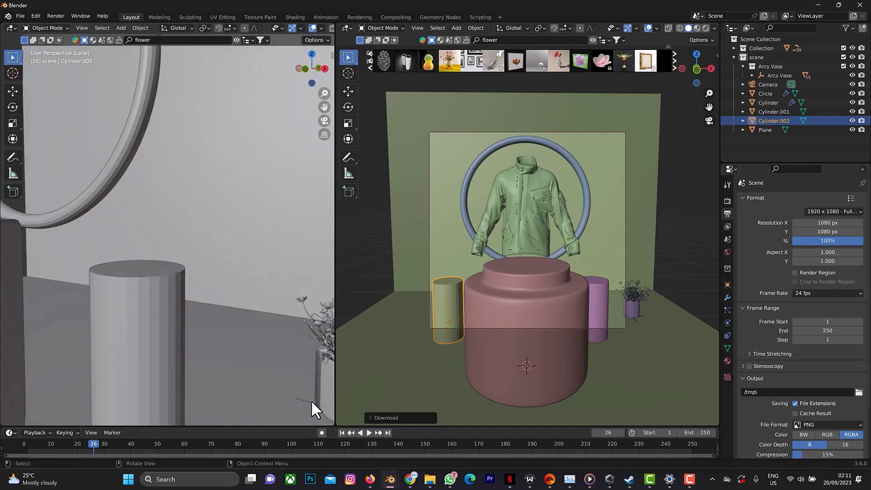
pyautogui.click(312, 401)
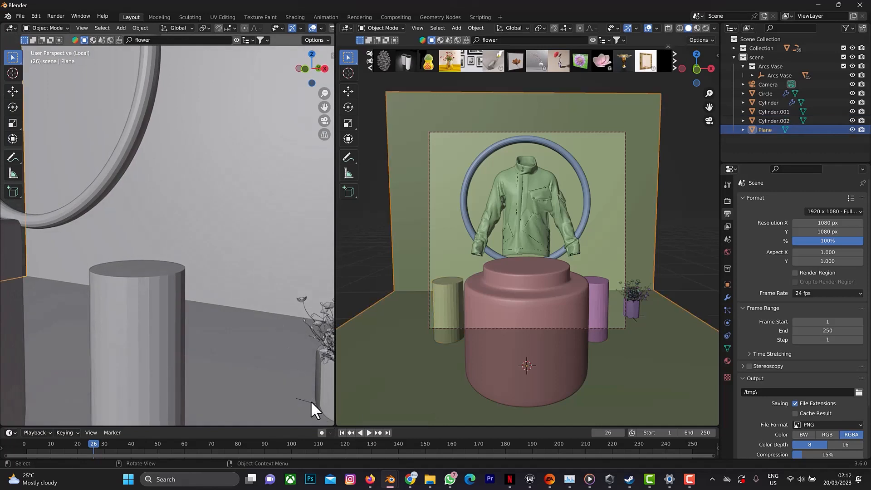
pyautogui.click(312, 401)
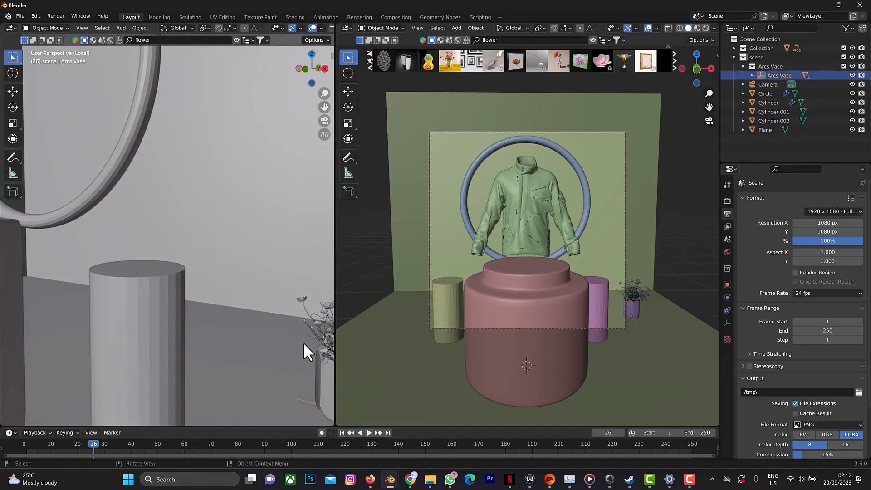
pyautogui.moveTo(304, 342); pyautogui.dragTo(276, 336, button='middle')
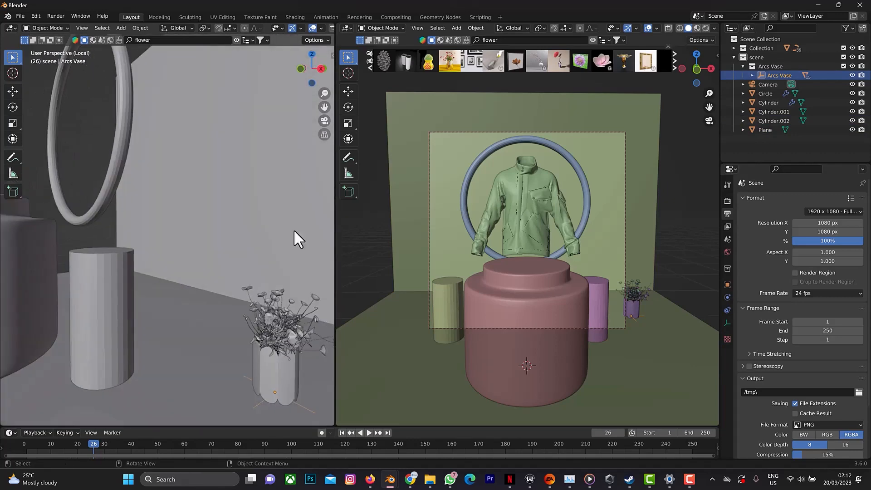
pyautogui.click(312, 55)
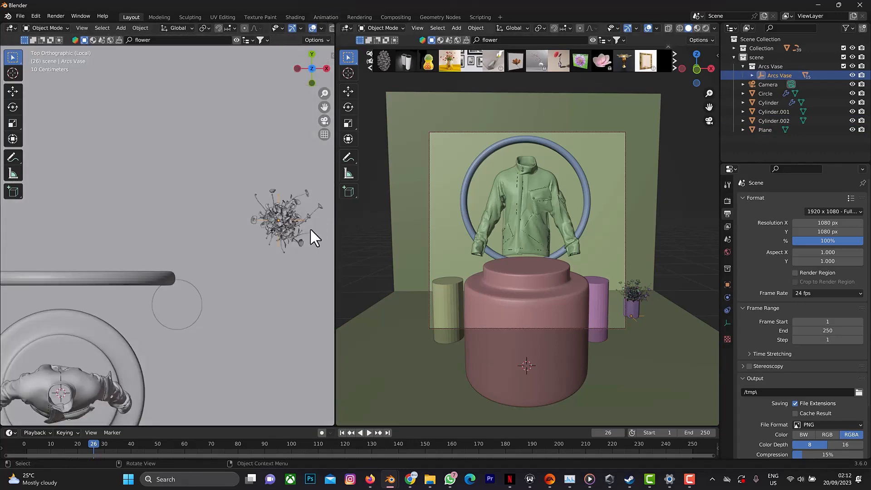
pyautogui.keyDown('shift'); pyautogui.rightClick(177, 302); pyautogui.keyUp('shift')
pyautogui.hotkey('shift', 's')
pyautogui.hotkey('shift', 's')
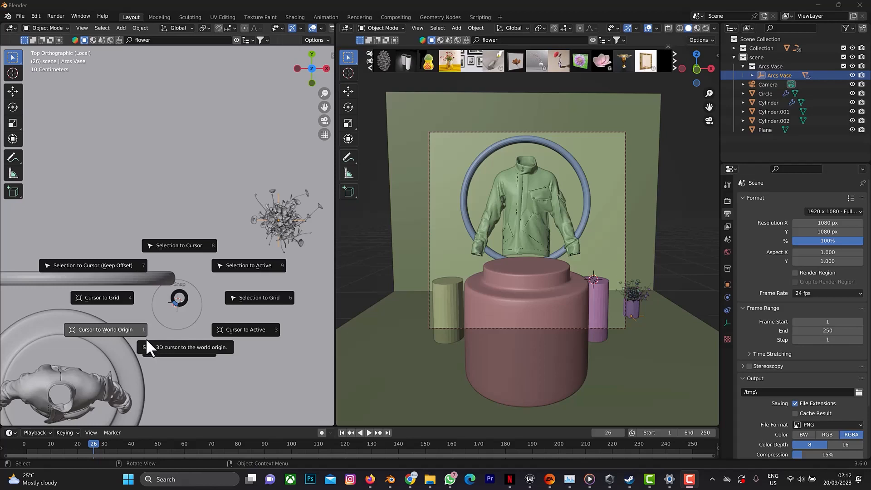
pyautogui.click(187, 244)
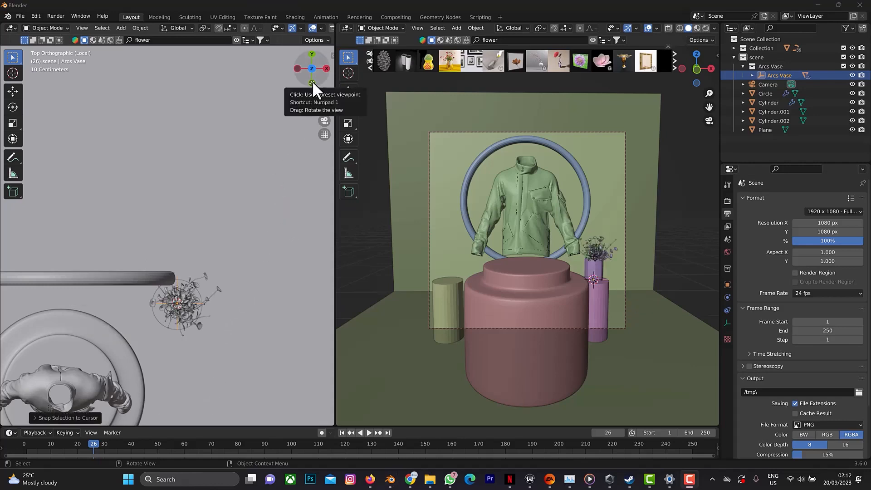
pyautogui.moveTo(310, 74); pyautogui.dragTo(322, 163)
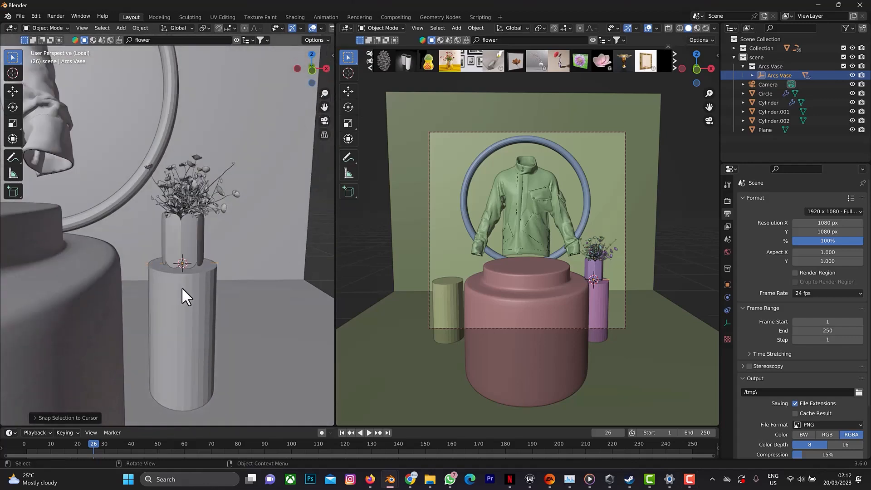
pyautogui.scroll(-8, 179, 272)
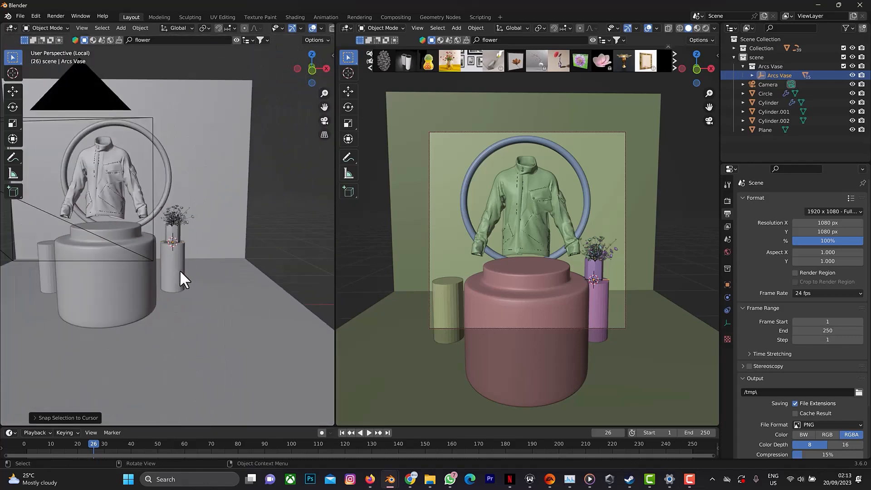
pyautogui.scroll(6, 190, 228)
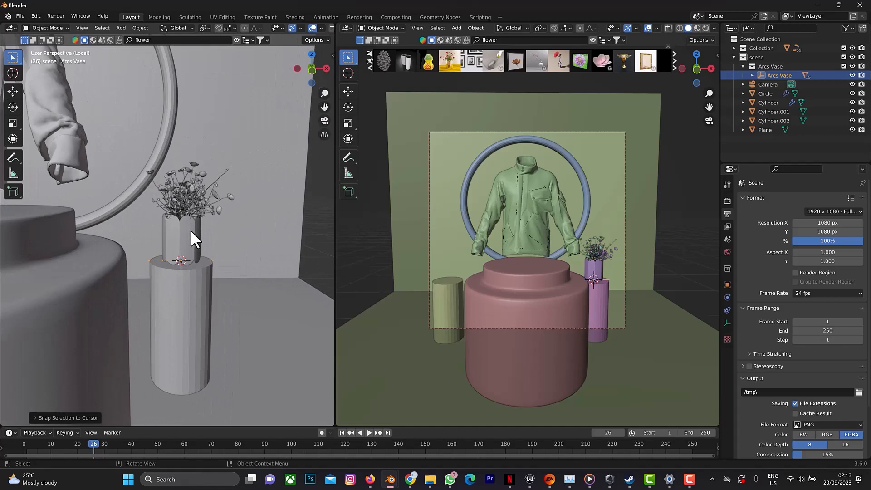
pyautogui.keyDown('shift'); pyautogui.click(190, 230); pyautogui.keyUp('shift')
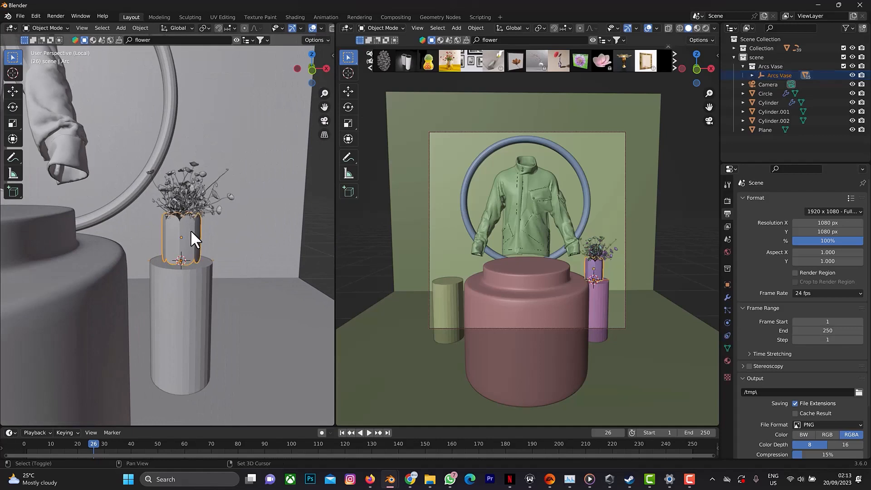
pyautogui.keyDown('shift'); pyautogui.click(189, 197); pyautogui.keyUp('shift')
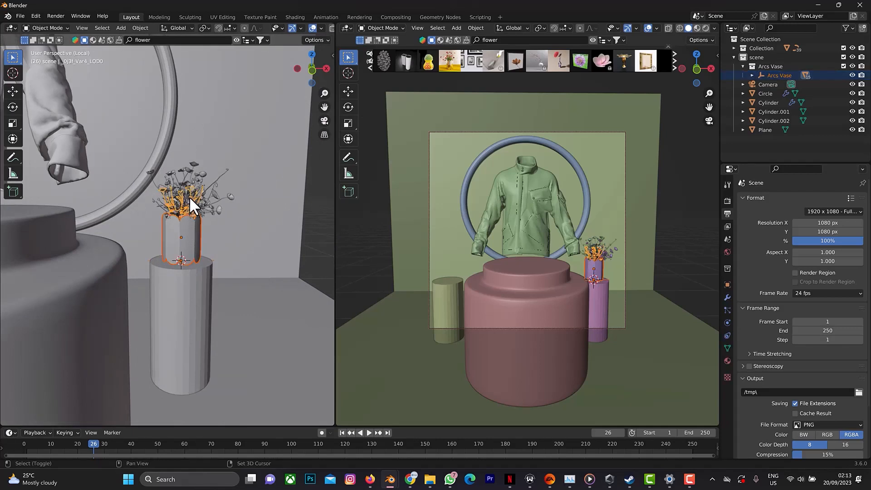
pyautogui.keyDown('shift'); pyautogui.click(196, 173); pyautogui.keyUp('shift')
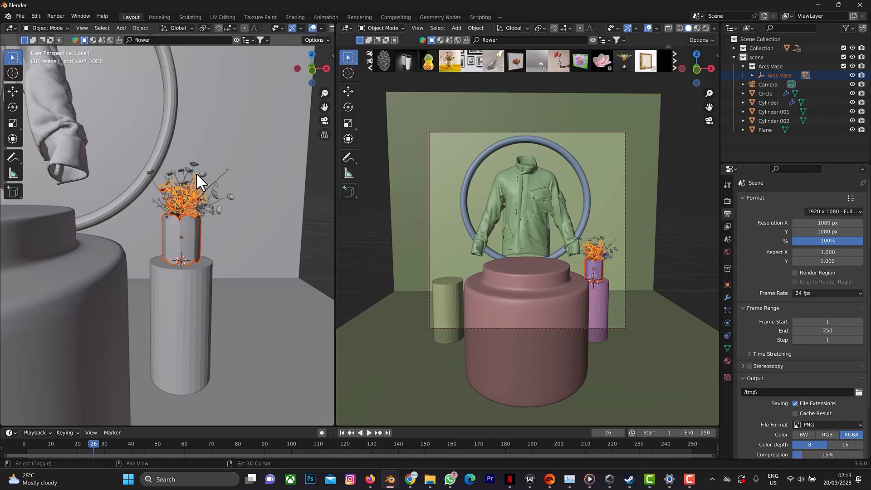
pyautogui.keyDown('shift'); pyautogui.click(189, 168); pyautogui.keyUp('shift')
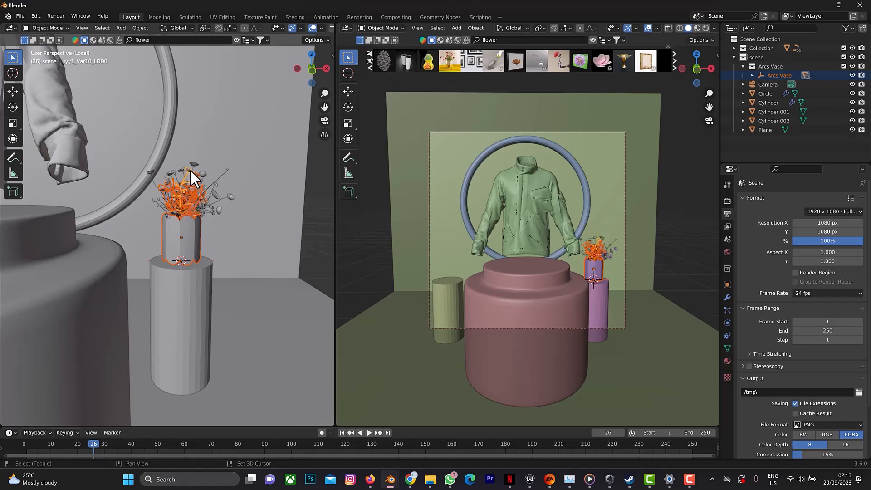
# Select the Arcs Vase with all its child parts, duplicate it and move the copy about -1.48 m along X onto the opposite cylinder.
pyautogui.click(751, 76)
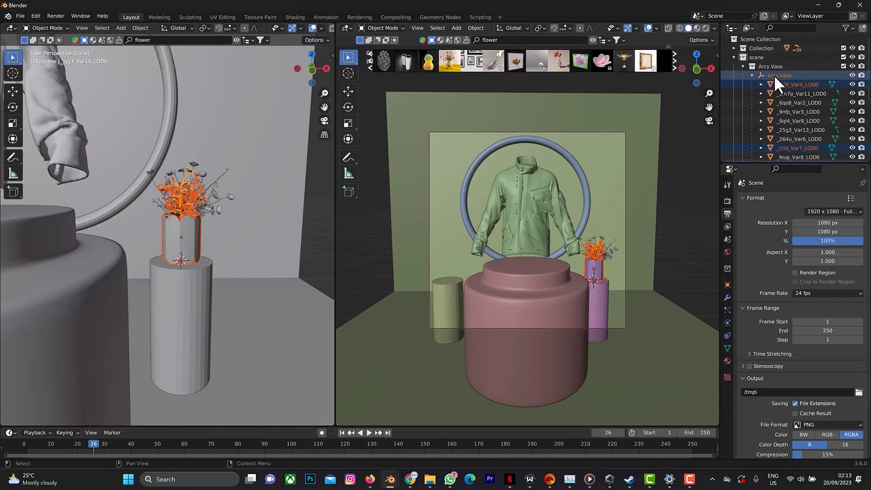
pyautogui.click(774, 75)
pyautogui.scroll(-5, 779, 78)
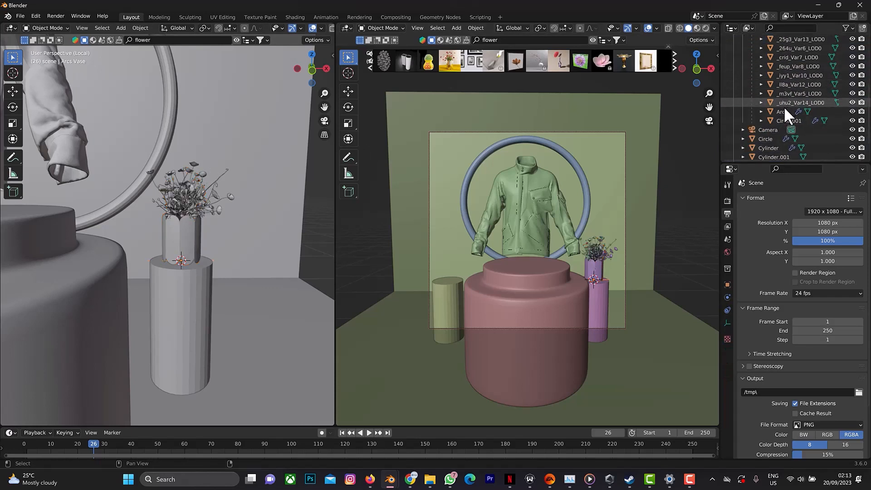
pyautogui.keyDown('shift'); pyautogui.click(785, 120); pyautogui.keyUp('shift')
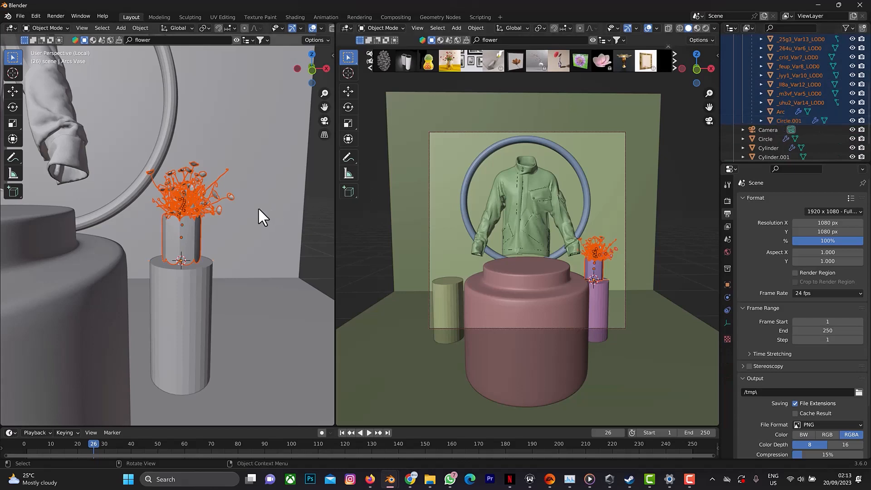
pyautogui.scroll(7, 247, 205)
pyautogui.scroll(-10, 243, 202)
pyautogui.scroll(-4, 240, 211)
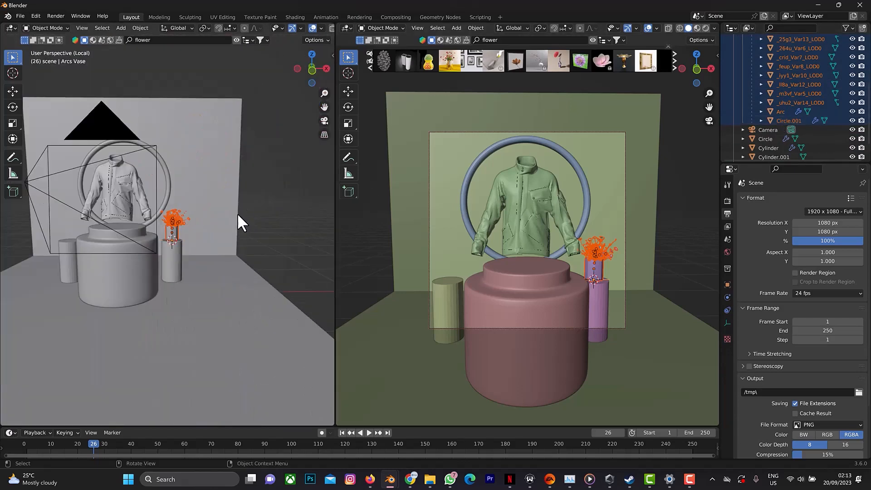
pyautogui.hotkey('shift', 'd')
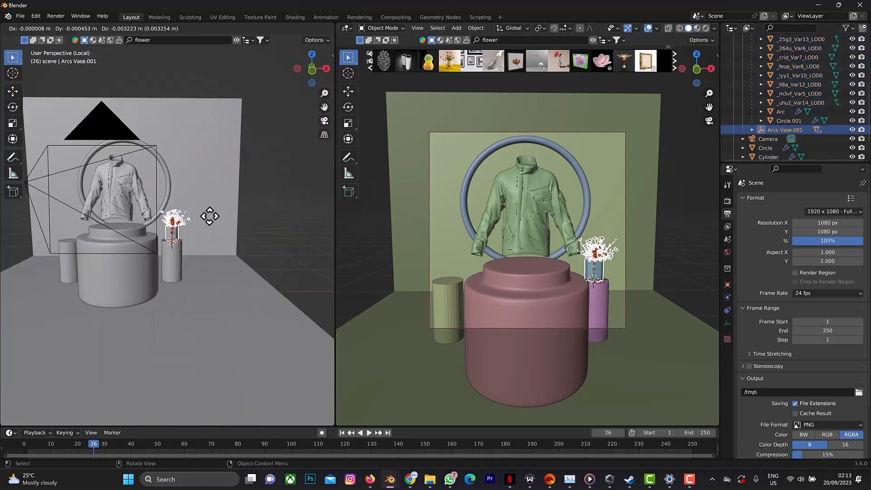
pyautogui.press('x')
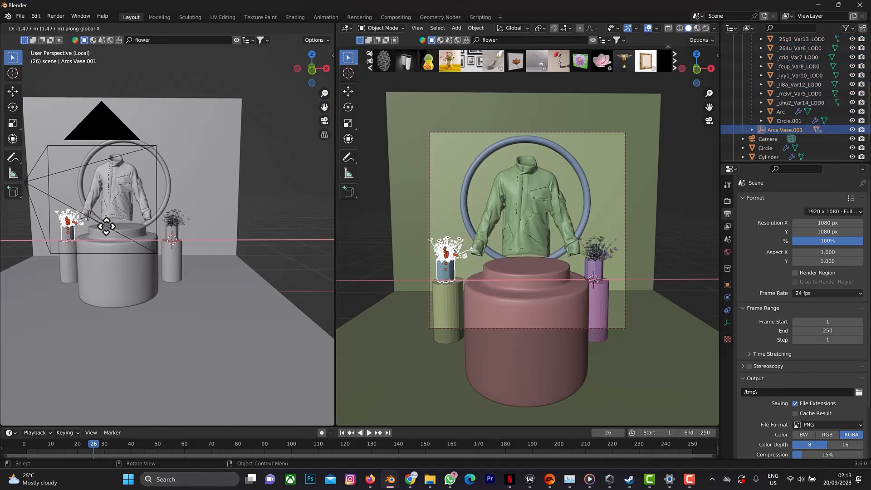
pyautogui.click(106, 226)
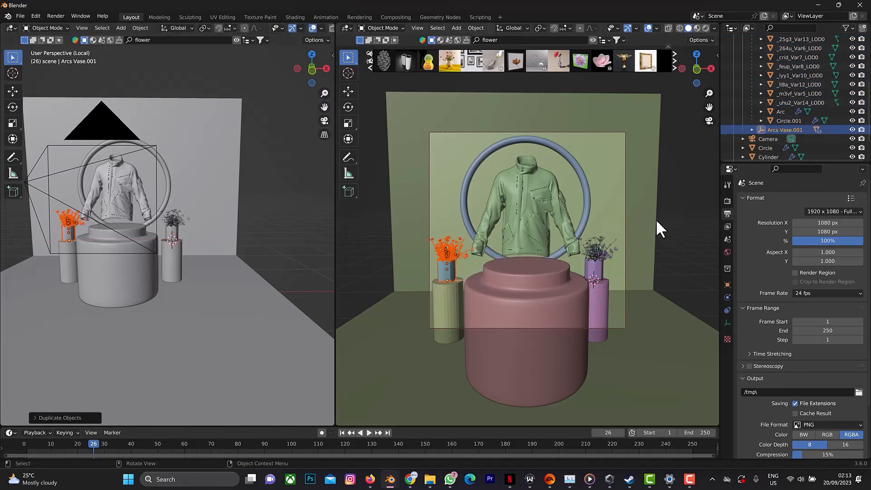
pyautogui.click(682, 217)
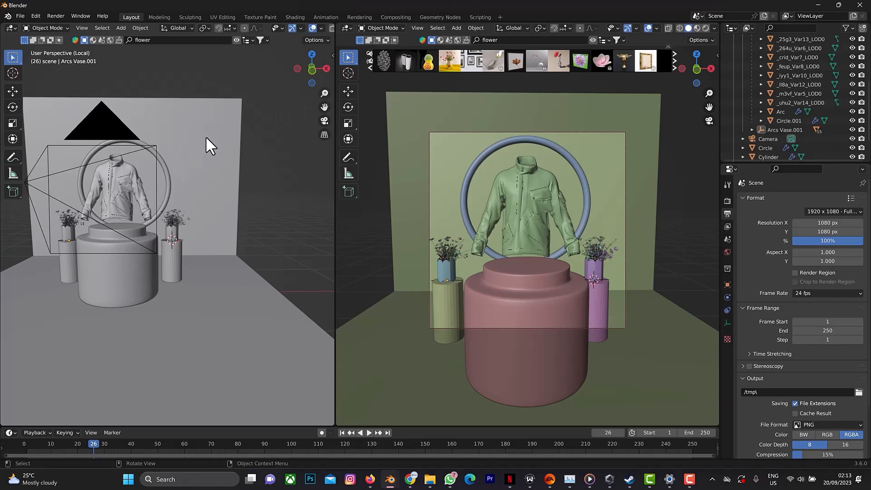
# Search the add-ons in Preferences for "ivy" and check whether Add Curve: IvyGen is enabled.
pyautogui.click(17, 12)
pyautogui.moveTo(31, 12)
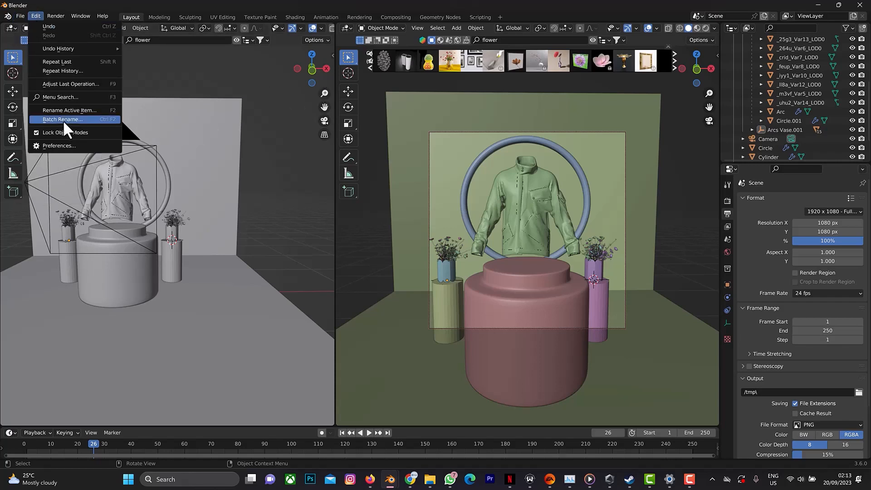
pyautogui.click(59, 146)
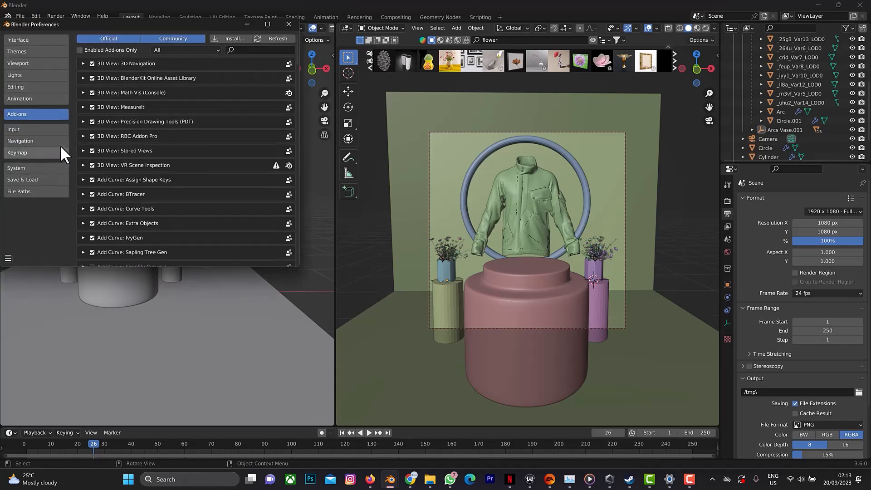
pyautogui.click(235, 52)
pyautogui.write('ivy')
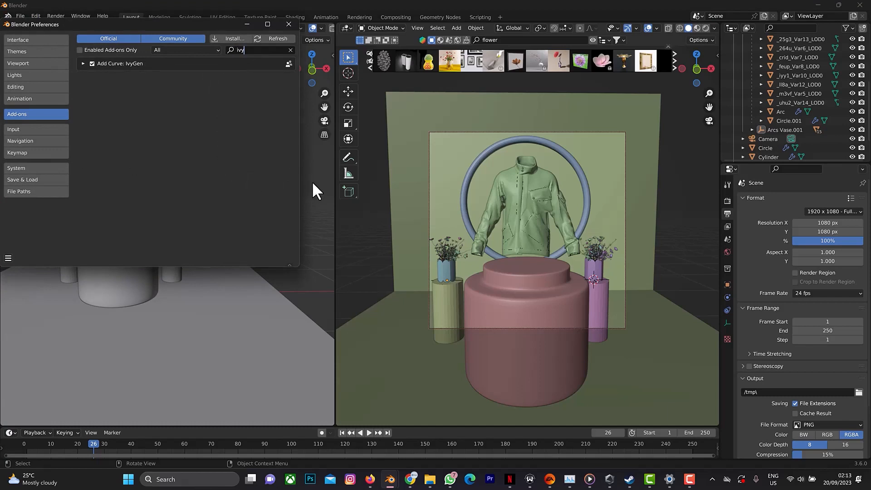
pyautogui.click(247, 24)
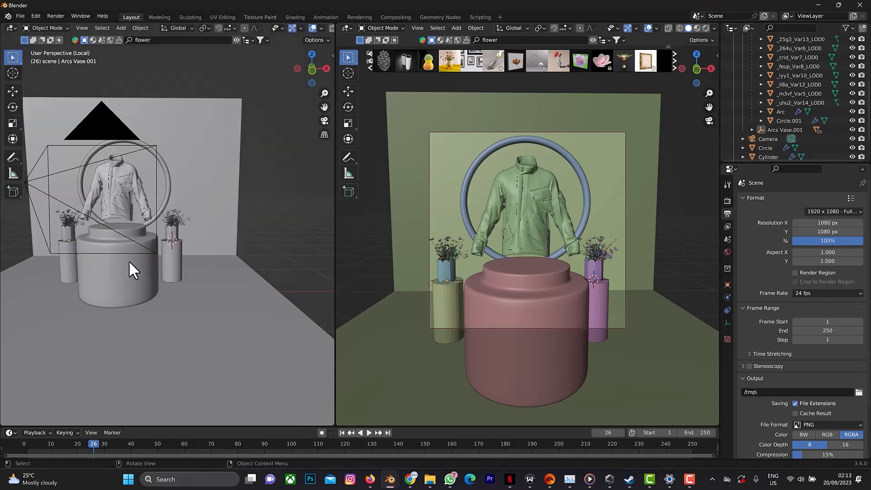
# Display the Ivy Generator settings and select the wall-and-floor plane as the surface for the ivy.
pyautogui.click(214, 241)
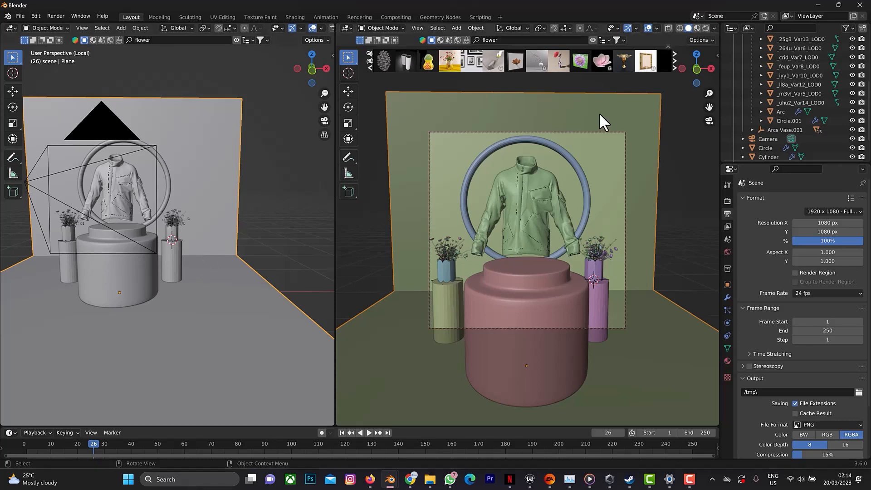
pyautogui.press('n')
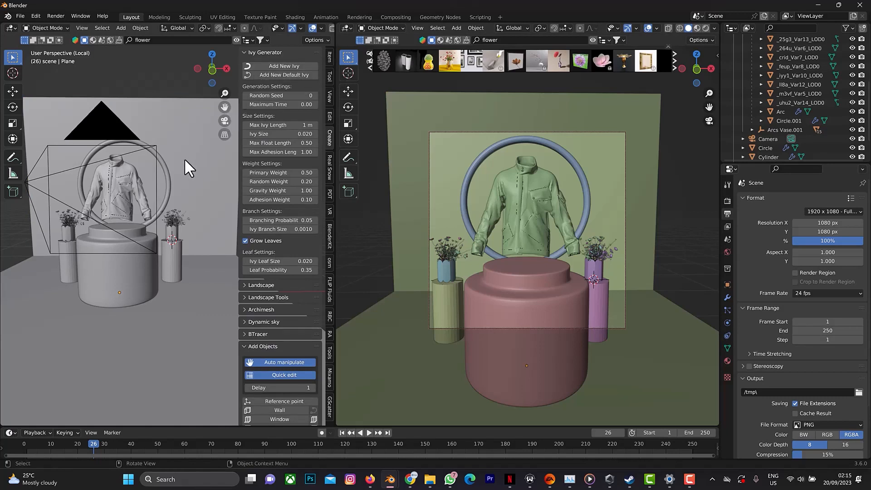
pyautogui.click(194, 148)
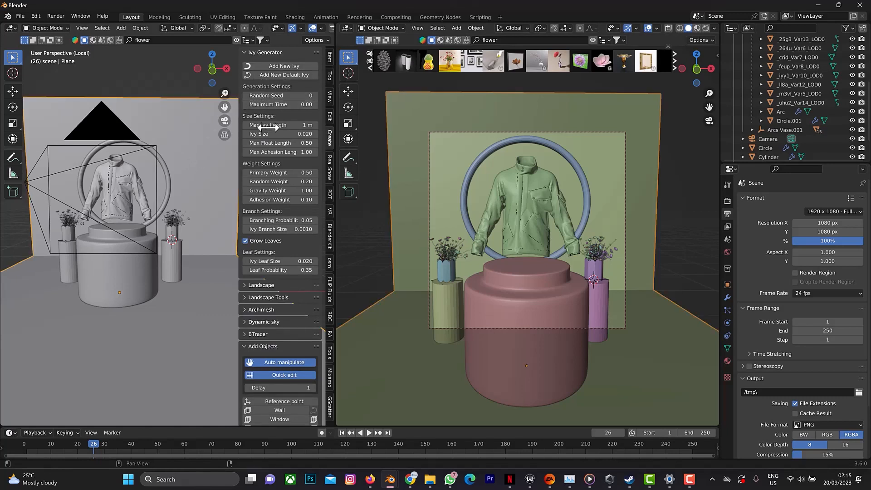
# Try growing a new ivy from the 3D cursor on the right-hand cylinder, and discard it.
pyautogui.click(281, 64)
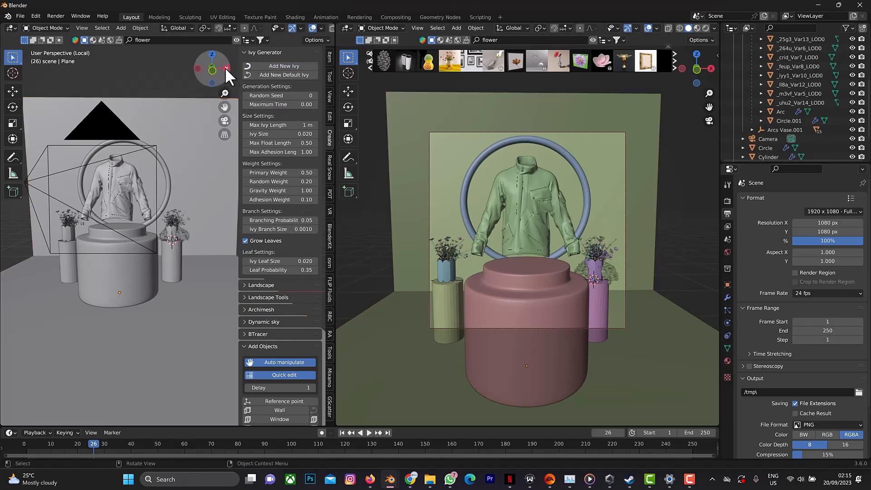
pyautogui.moveTo(226, 67)
pyautogui.mouseDown()
pyautogui.moveTo(214, 73)
pyautogui.moveTo(223, 68)
pyautogui.mouseUp()
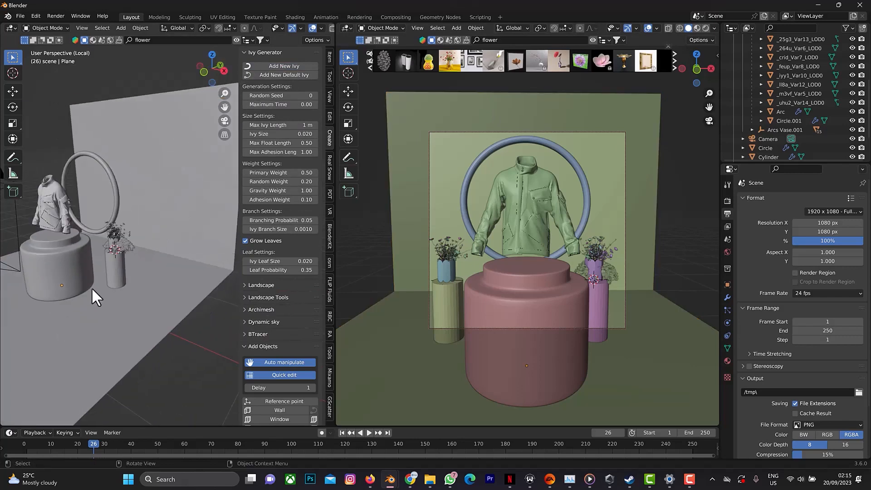
pyautogui.keyDown('ctrl'); pyautogui.click(128, 246); pyautogui.keyUp('ctrl')
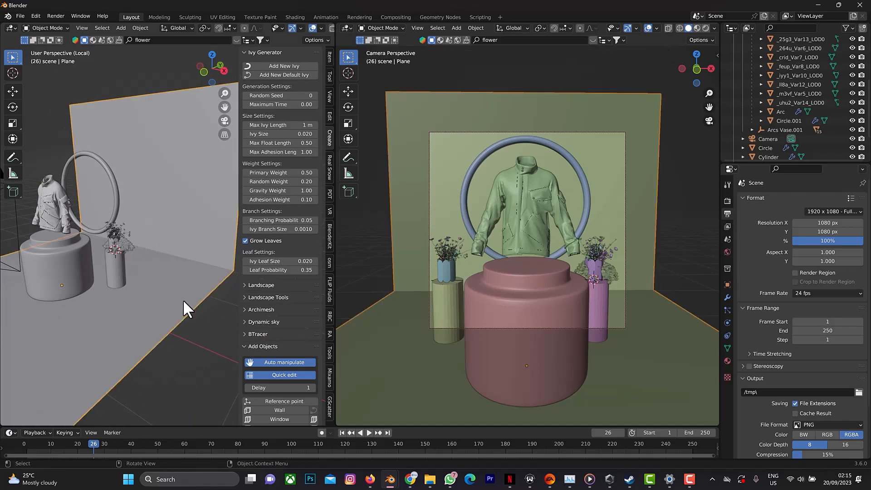
pyautogui.click(225, 302)
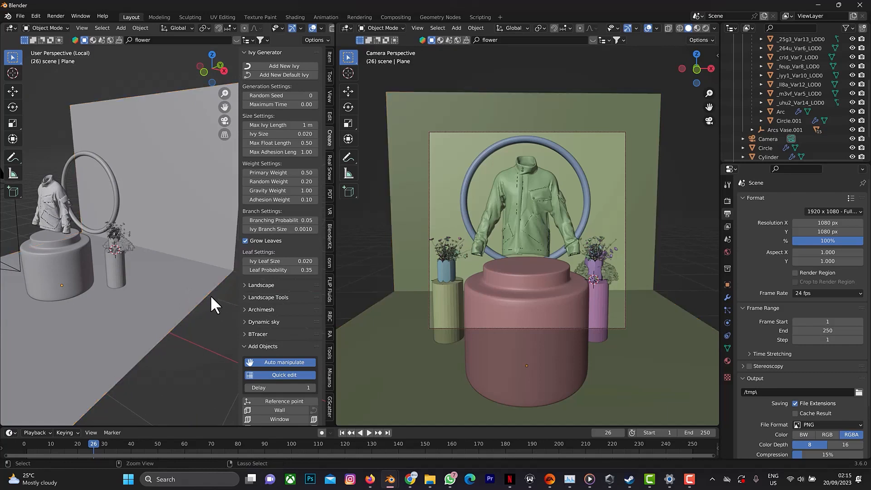
pyautogui.click(210, 294)
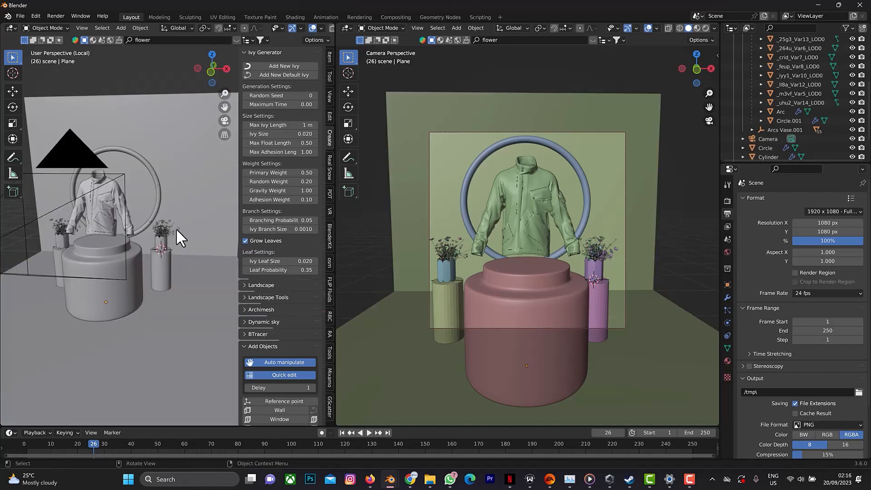
pyautogui.click(177, 228)
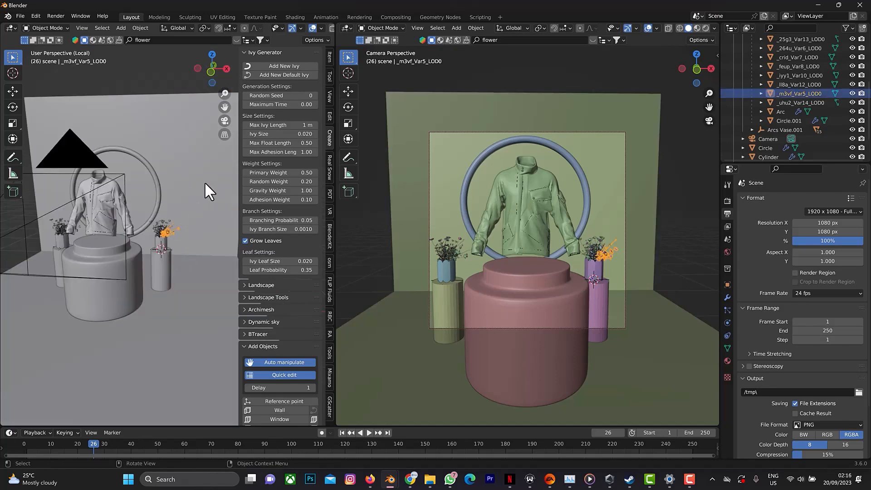
# Select the wall-and-floor plane and set the ivy's Max Ivy Length to 10 m and Random Seed to 5.
pyautogui.click(203, 145)
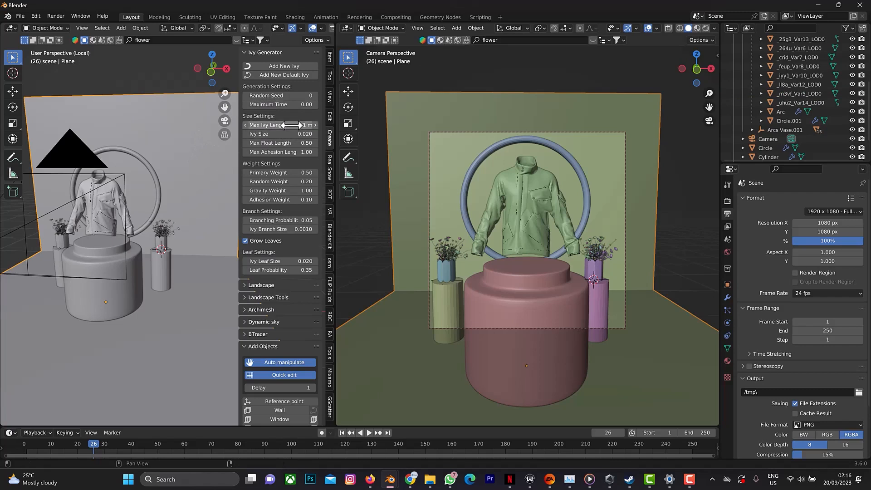
pyautogui.click(304, 96)
pyautogui.write('10')
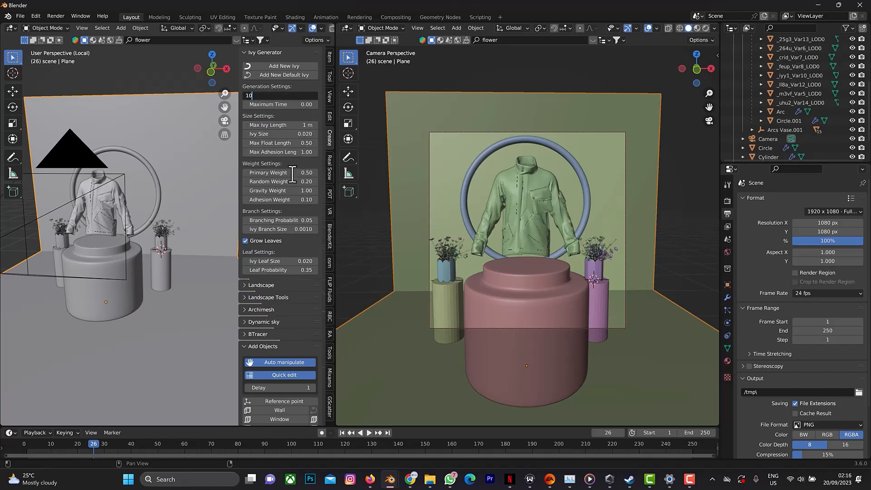
pyautogui.press('Return')
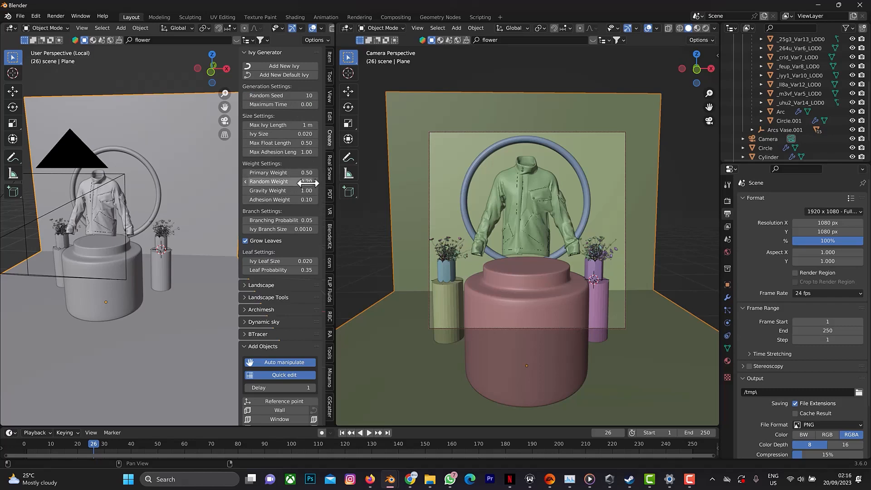
pyautogui.click(282, 125)
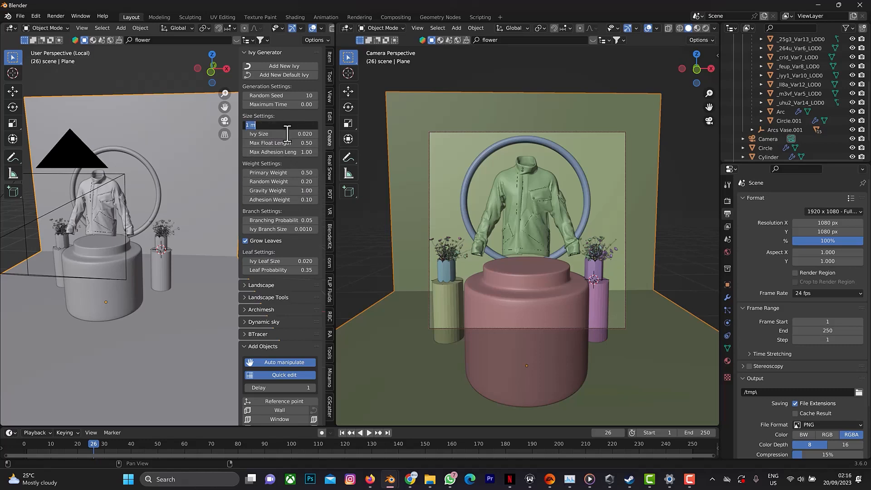
pyautogui.write('10')
pyautogui.press('Return')
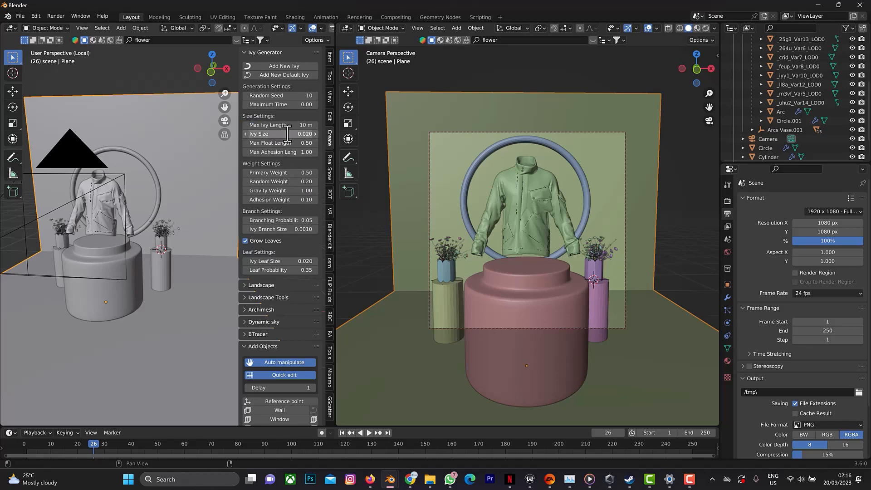
pyautogui.click(300, 97)
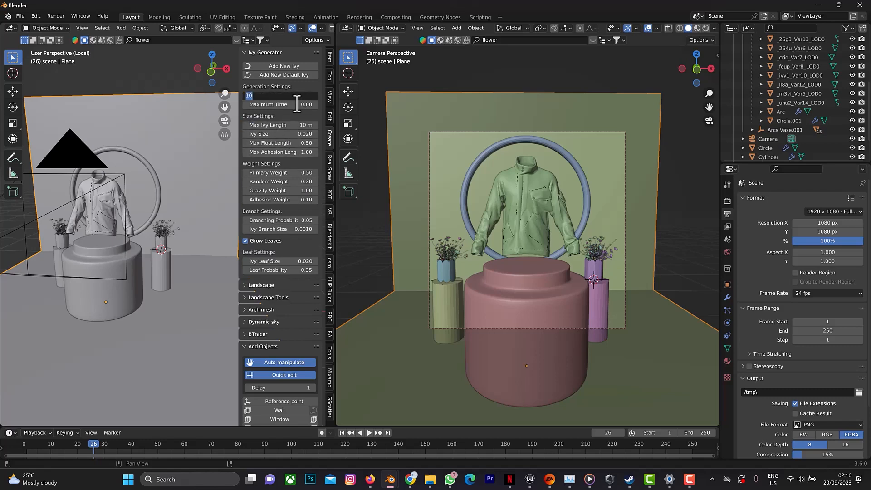
pyautogui.write('5')
pyautogui.press('Return')
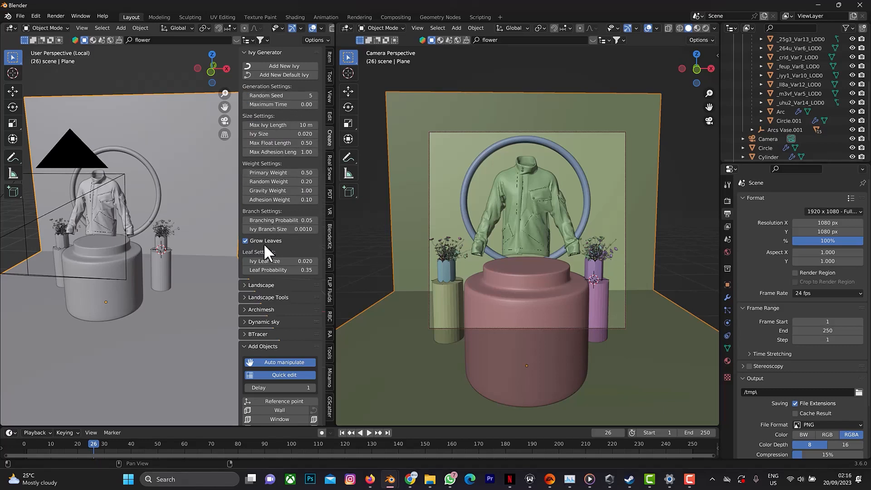
# Grow a new ivy over the plane with Branching Probability 10, and show the camera view in Material Preview shading.
pyautogui.click(301, 261)
pyautogui.press('Return')
pyautogui.click(302, 220)
pyautogui.write('10')
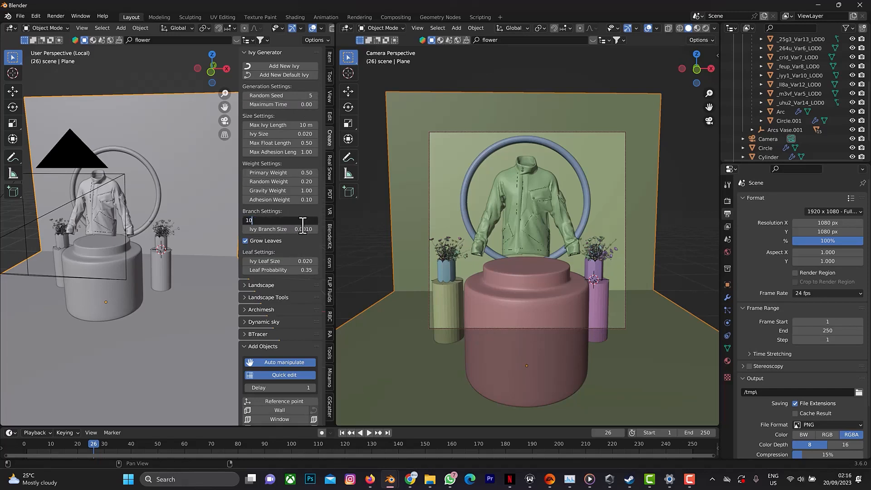
pyautogui.press('Return')
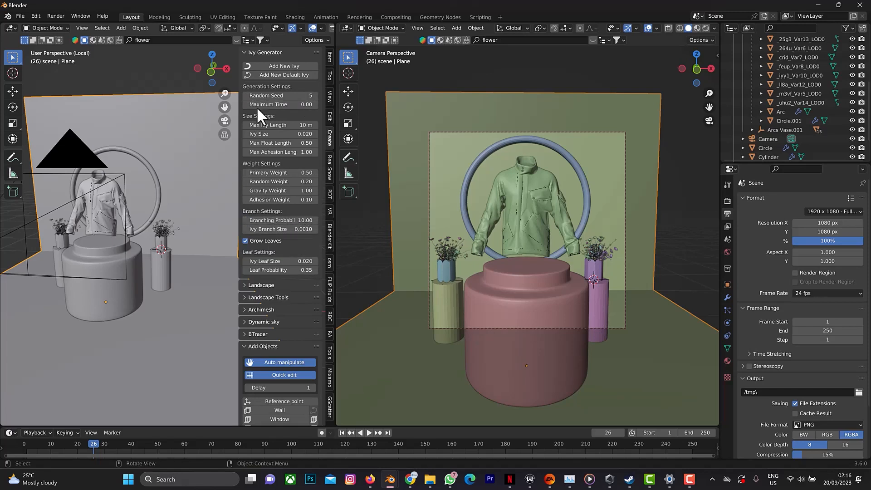
pyautogui.click(272, 69)
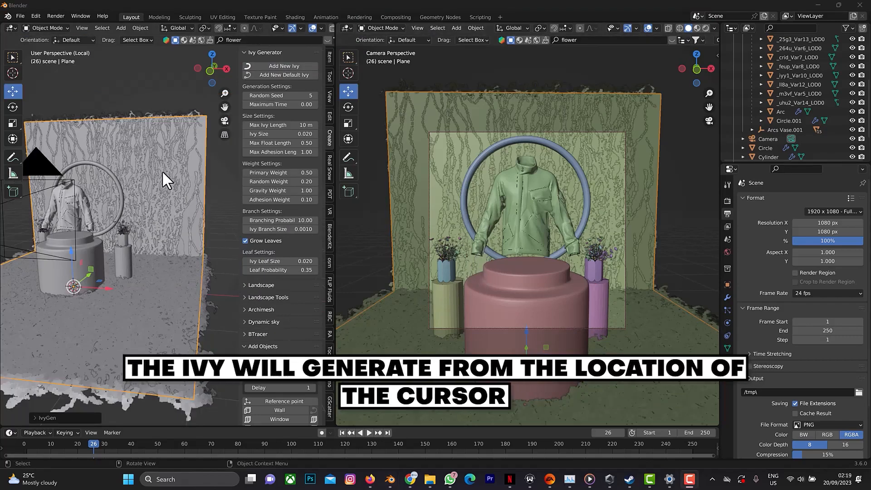
pyautogui.click(697, 28)
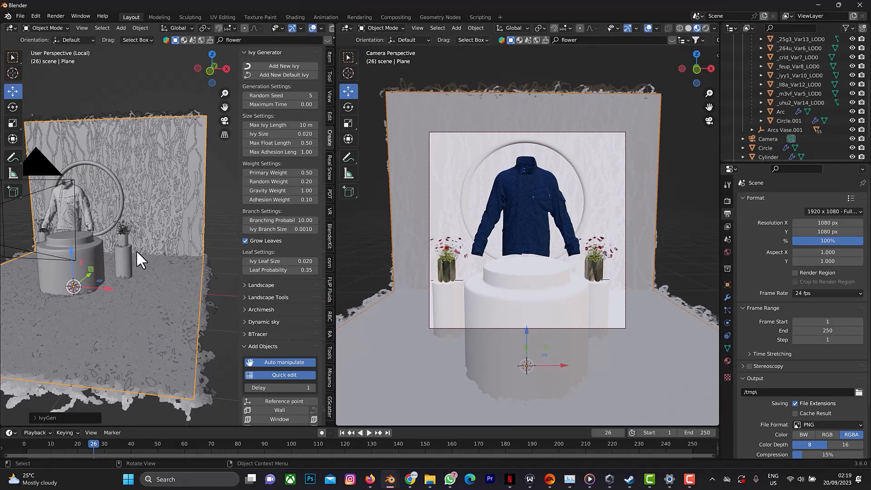
# Select the small cylinder on the podium's right side and snap the 3D cursor to it.
pyautogui.scroll(5, 128, 254)
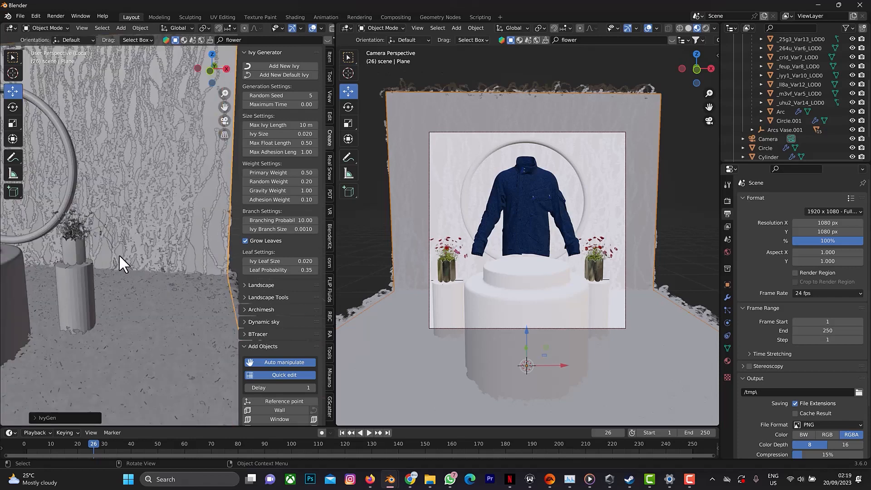
pyautogui.moveTo(226, 109); pyautogui.dragTo(272, 75)
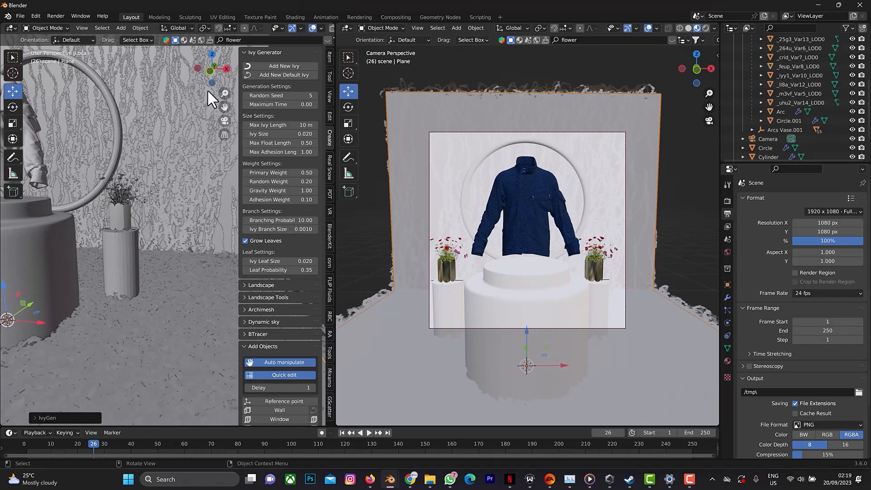
pyautogui.moveTo(224, 67); pyautogui.dragTo(115, 232)
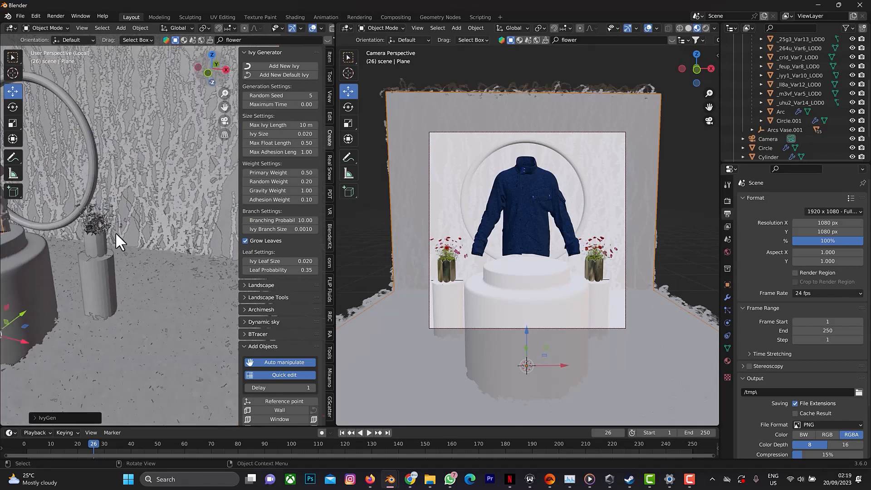
pyautogui.click(97, 284)
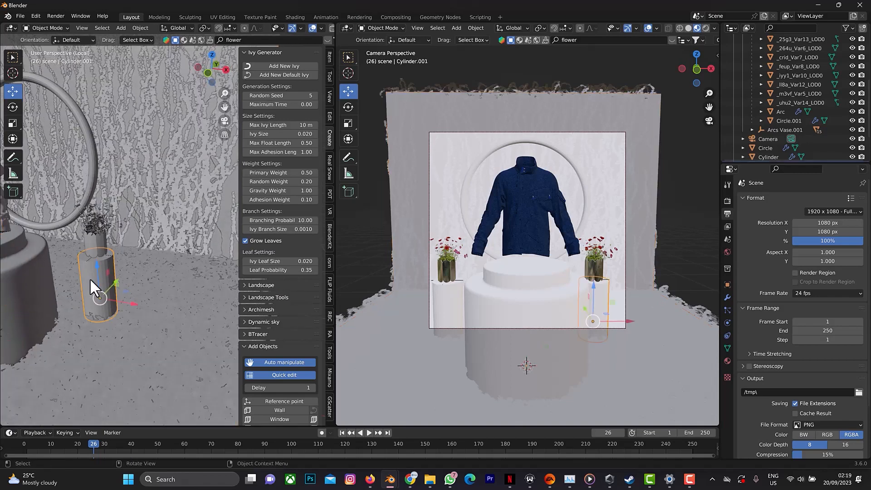
pyautogui.hotkey('shift', 's')
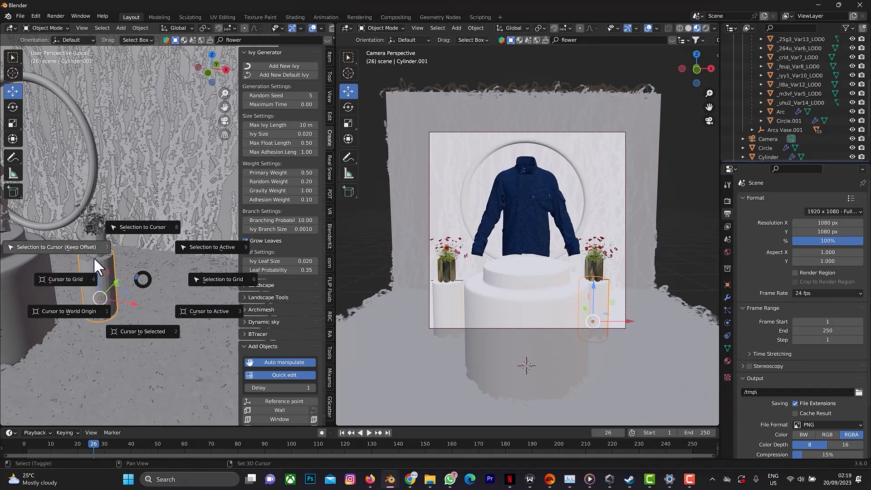
pyautogui.click(146, 330)
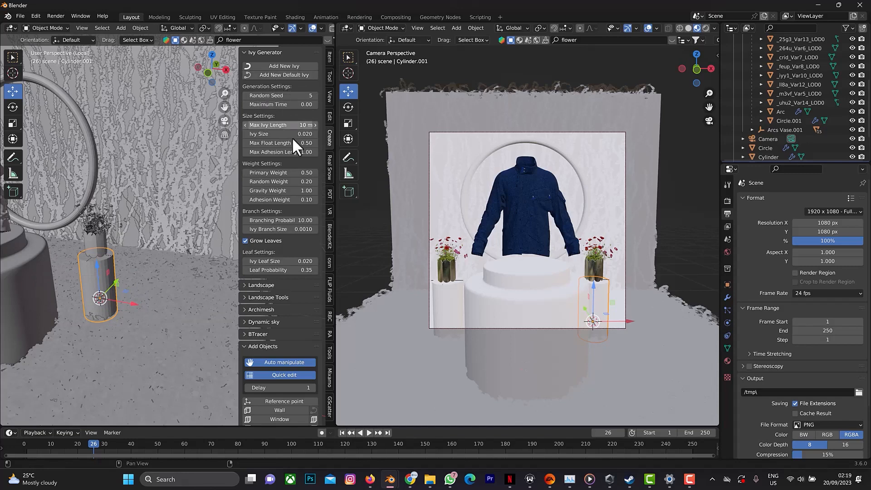
# Try growing a new ivy with Max Ivy Length 3 m on the right-hand cylinder, and undo it.
pyautogui.click(294, 126)
pyautogui.write('3')
pyautogui.press('Return')
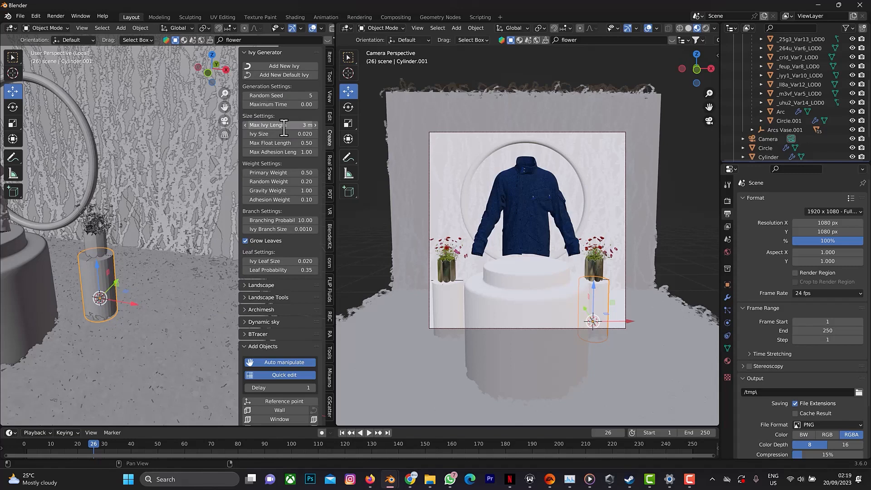
pyautogui.click(292, 66)
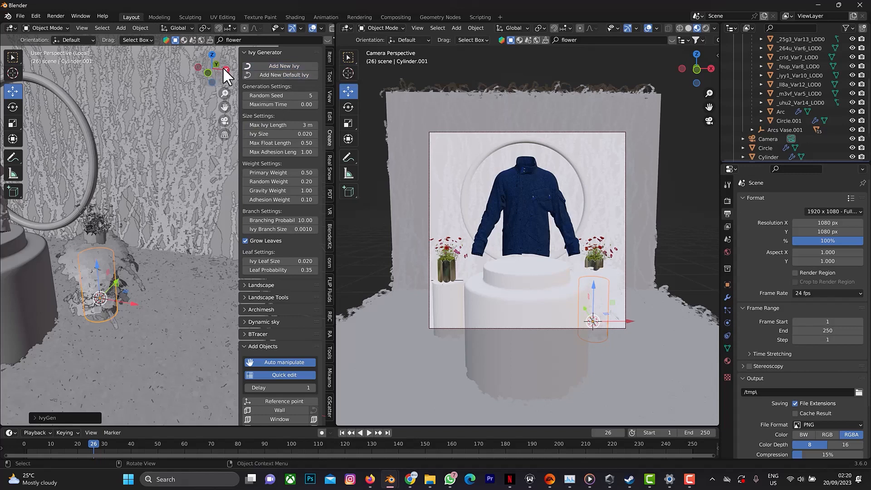
pyautogui.moveTo(222, 68)
pyautogui.mouseDown()
pyautogui.moveTo(195, 71)
pyautogui.moveTo(221, 72)
pyautogui.mouseUp()
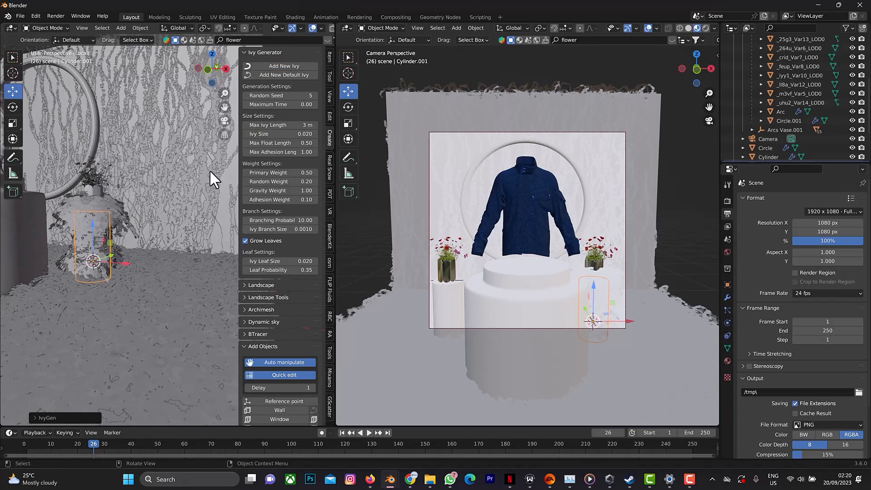
pyautogui.hotkey('ctrl', 'z')
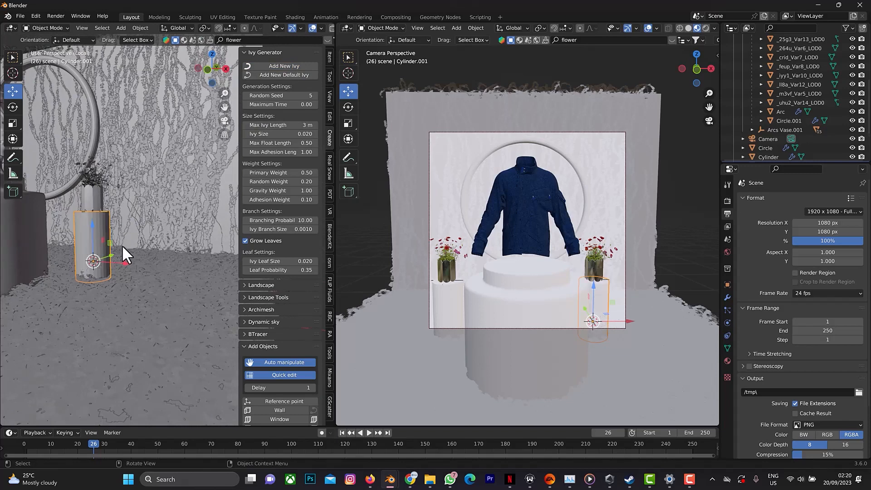
# Grow a new ivy on the right-hand cylinder with Max Ivy Length set to 1 m.
pyautogui.click(288, 126)
pyautogui.write('1')
pyautogui.press('Return')
pyautogui.click(277, 65)
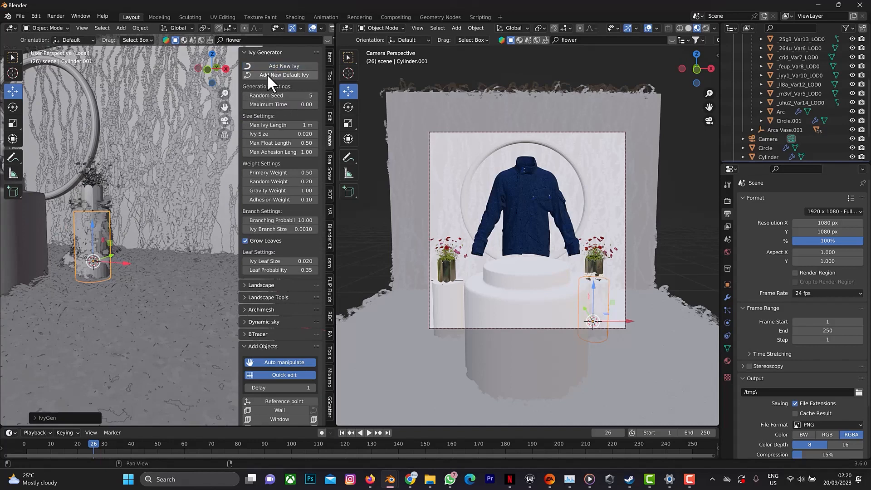
# Snap the 3D cursor to the left-hand cylinder and grow a new ivy on it with Max Ivy Length 2 m.
pyautogui.moveTo(227, 64); pyautogui.dragTo(207, 66)
pyautogui.click(143, 279)
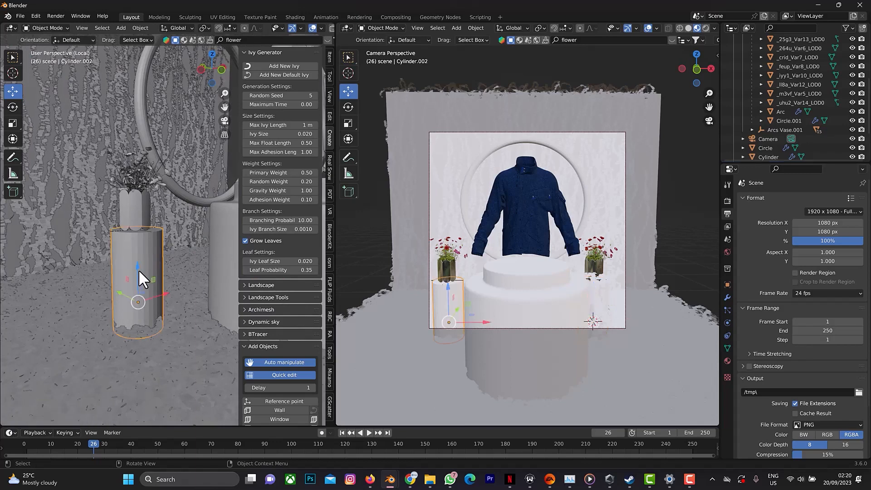
pyautogui.hotkey('shift', 's')
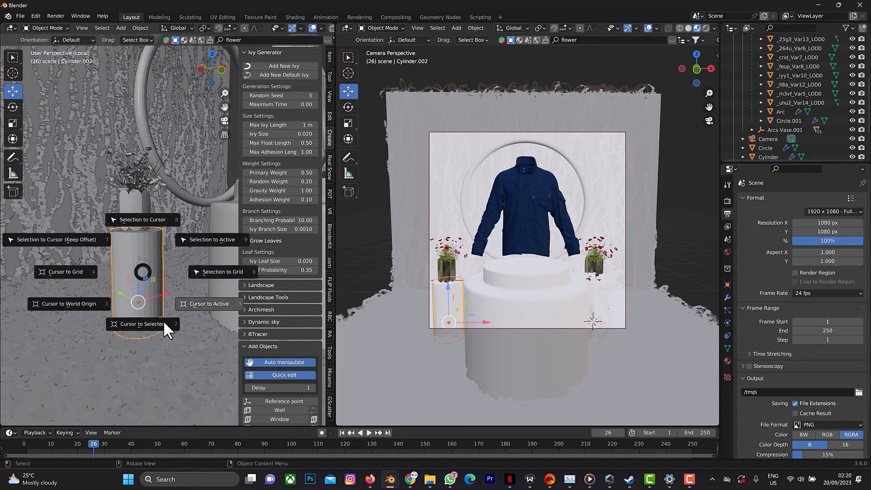
pyautogui.click(130, 326)
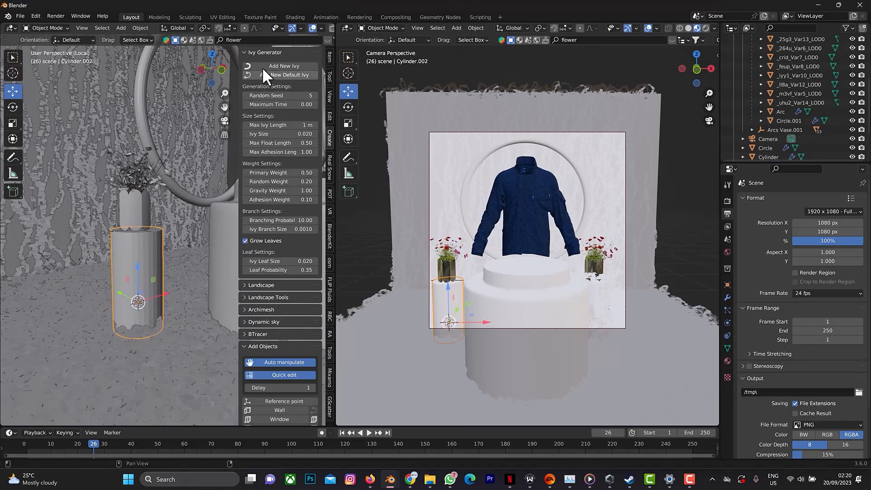
pyautogui.click(301, 125)
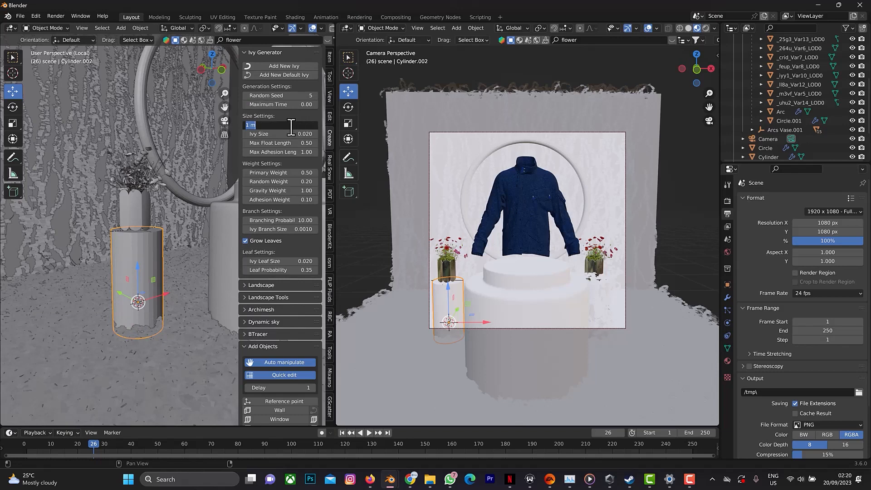
pyautogui.write('2')
pyautogui.press('Return')
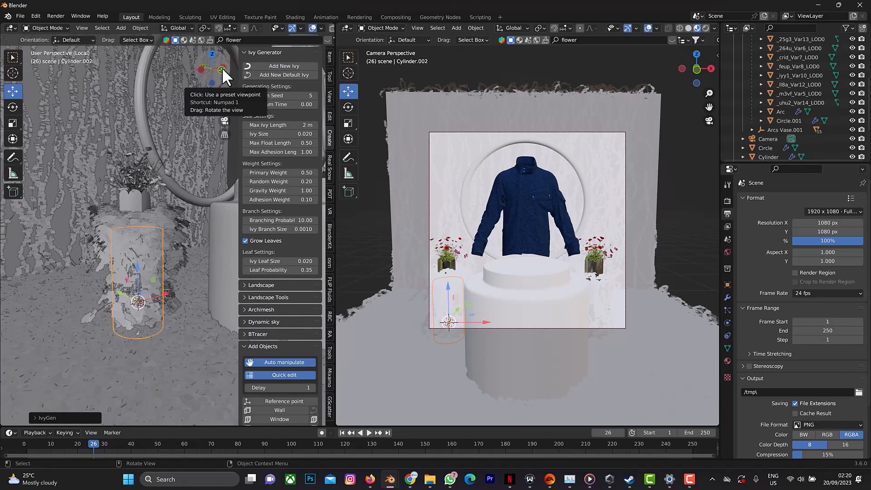
# Snap the 3D cursor to the central podium and grow a new ivy on it with Max Ivy Length 5 m.
pyautogui.moveTo(222, 67); pyautogui.dragTo(222, 114)
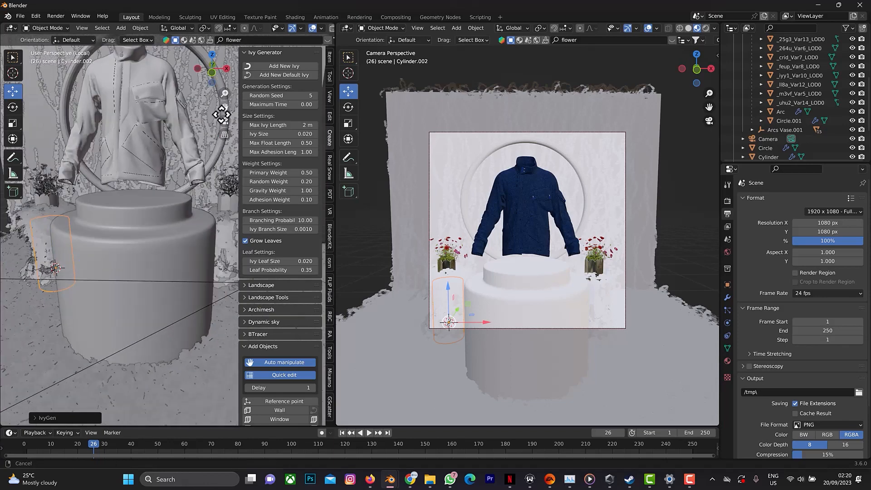
pyautogui.click(133, 260)
pyautogui.hotkey('shift', 's')
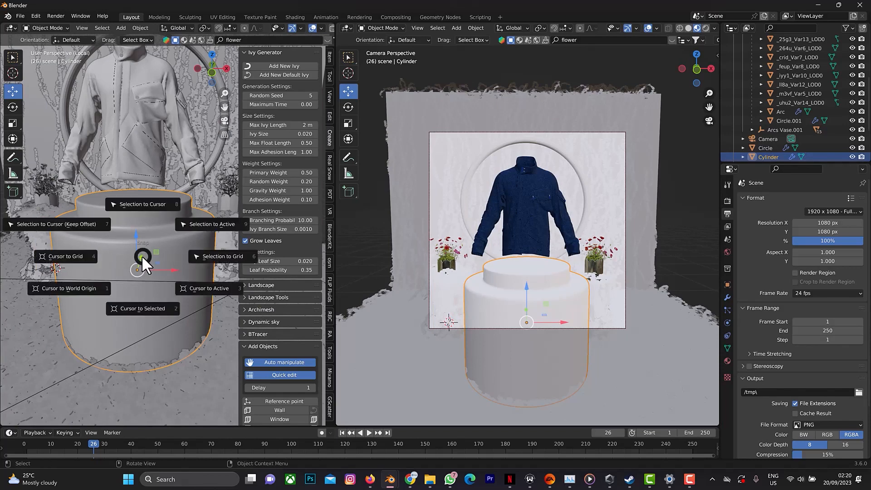
pyautogui.click(135, 309)
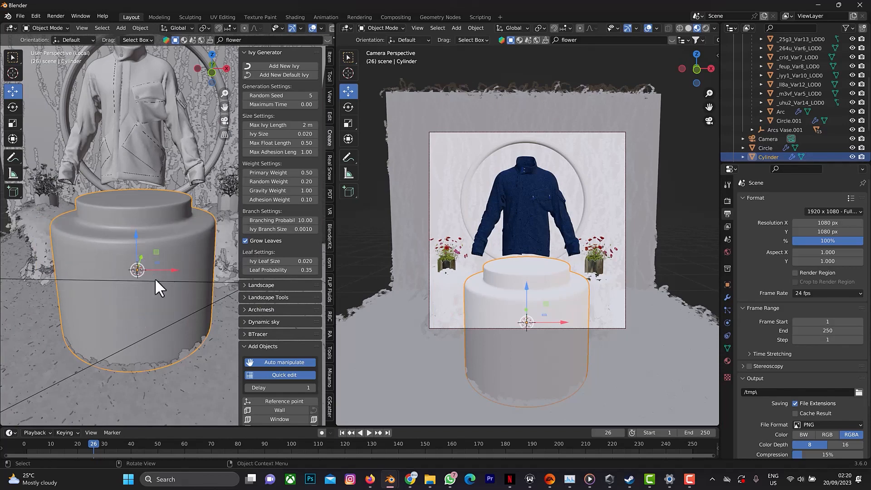
pyautogui.click(291, 124)
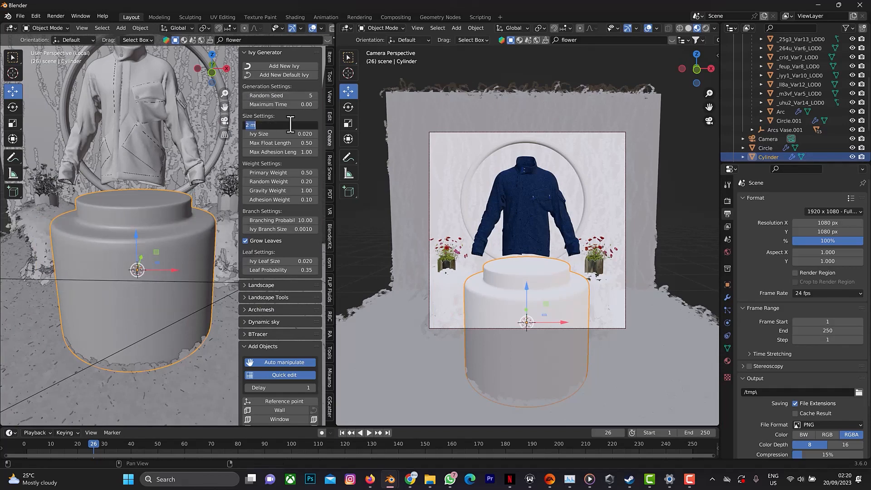
pyautogui.write('5')
pyautogui.press('Return')
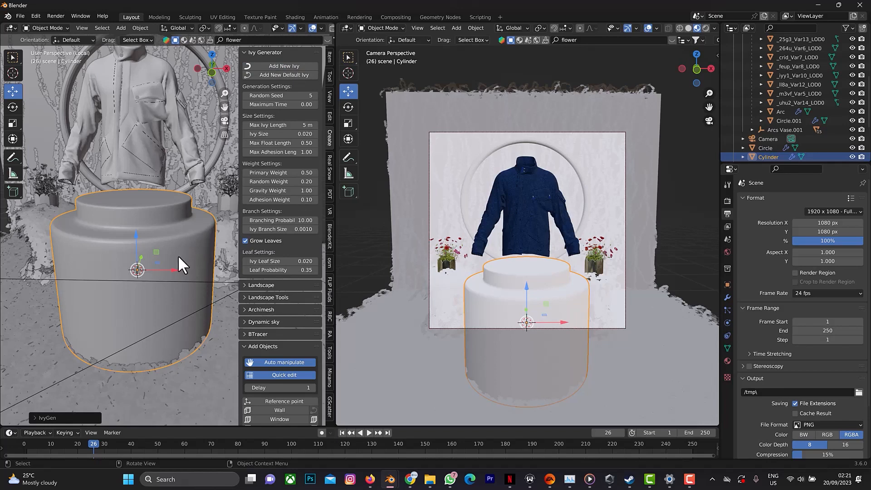
pyautogui.click(269, 68)
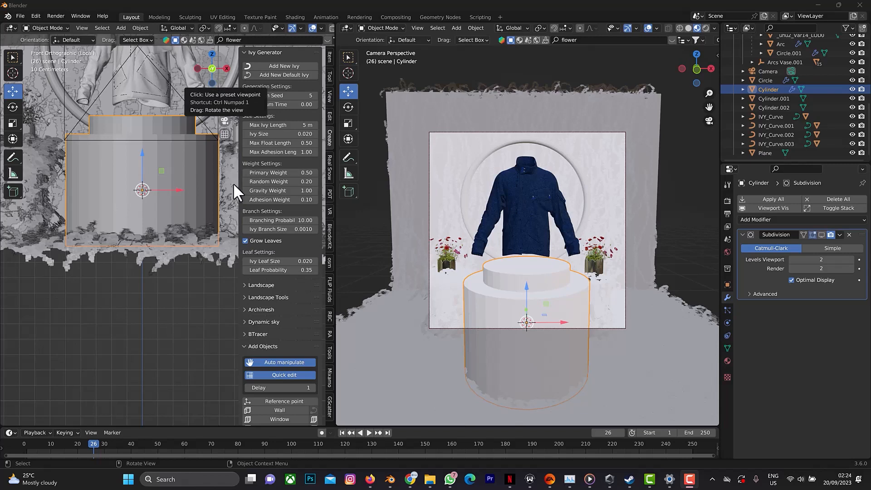
# Try growing another ivy on the podium with the 3D cursor placed slightly above its origin, and undo it.
pyautogui.rightClick(156, 181)
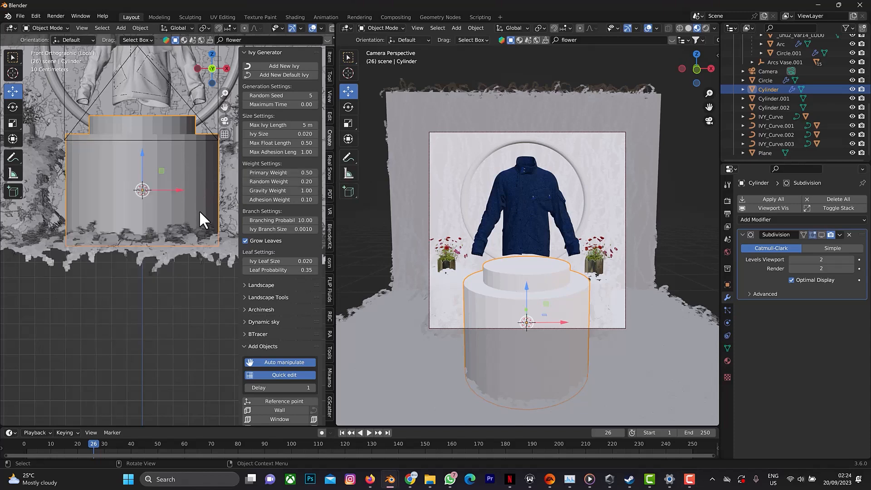
pyautogui.keyDown('shift'); pyautogui.rightClick(167, 174); pyautogui.keyUp('shift')
pyautogui.keyDown('shift'); pyautogui.rightClick(152, 184); pyautogui.keyUp('shift')
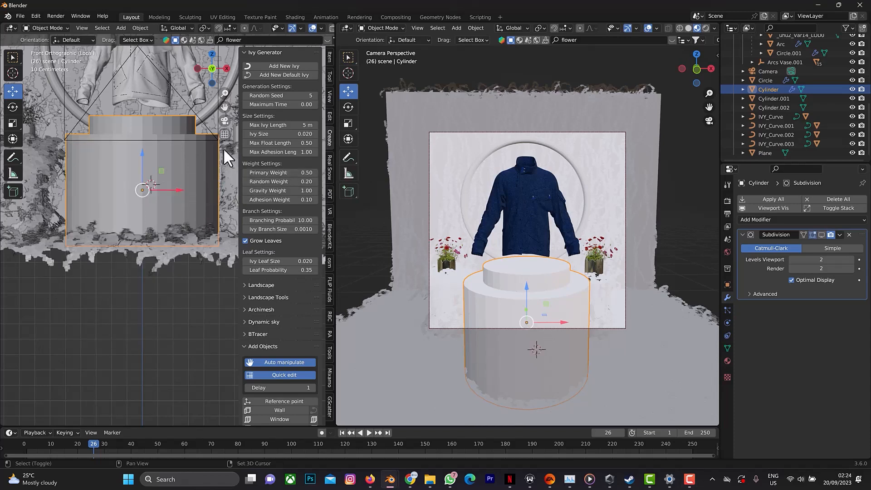
pyautogui.click(276, 65)
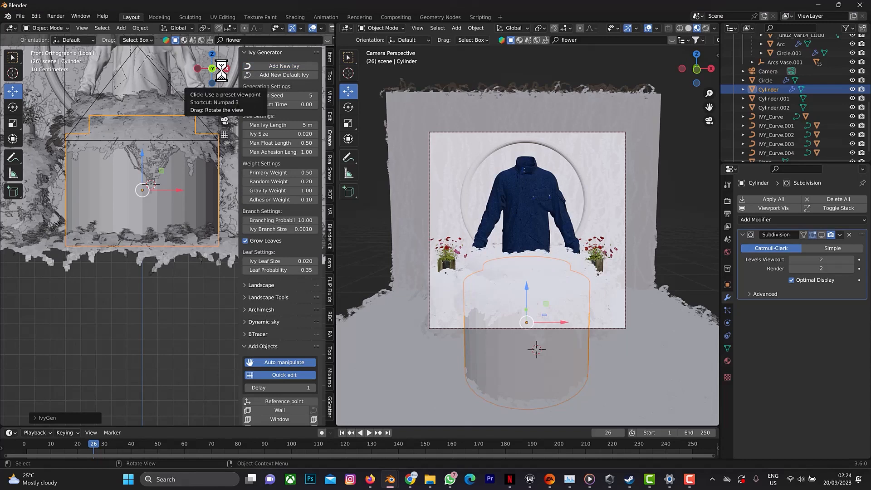
pyautogui.moveTo(224, 73); pyautogui.dragTo(207, 86)
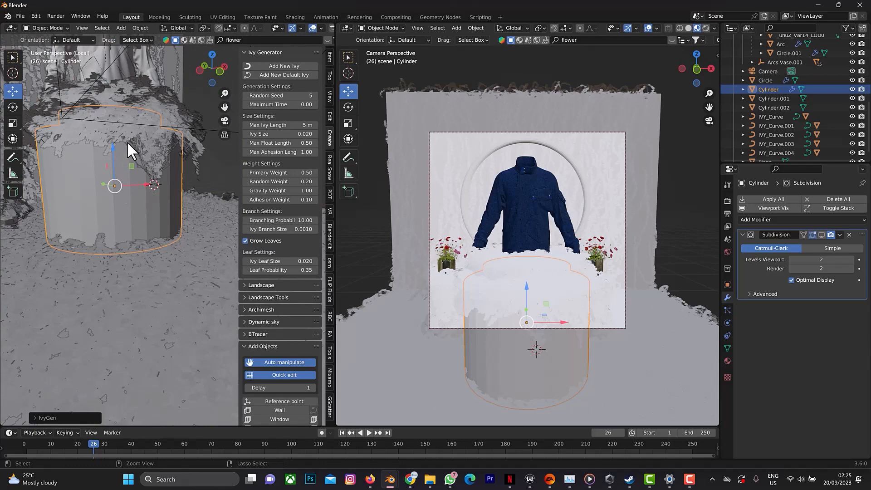
pyautogui.hotkey('ctrl', 'z')
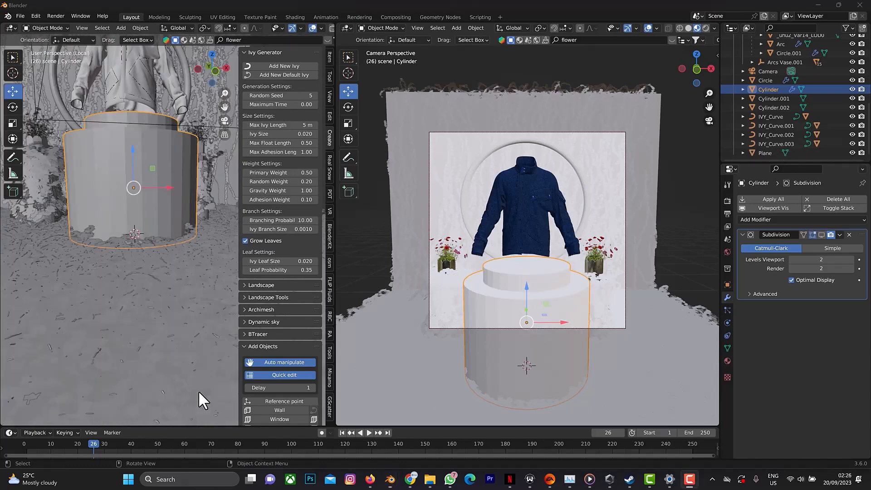
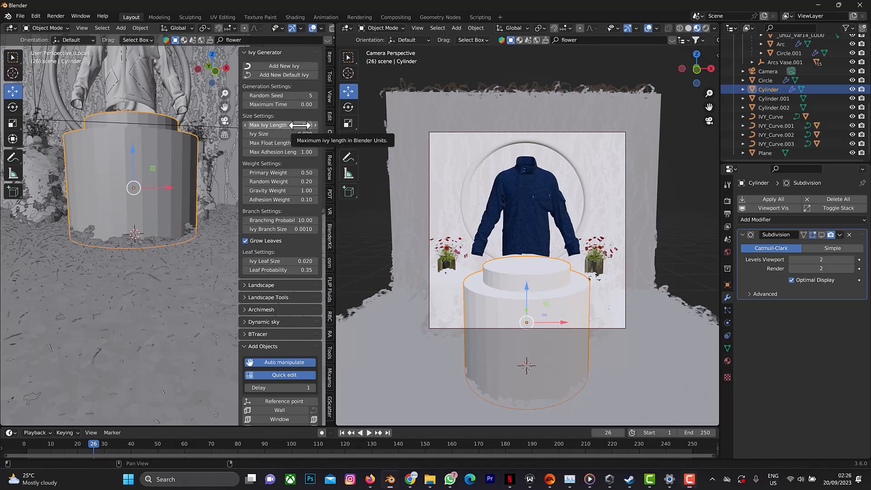
# Try growing another ivy on the central podium with Max Ivy Length set to 3 m, and undo it.
pyautogui.click(297, 126)
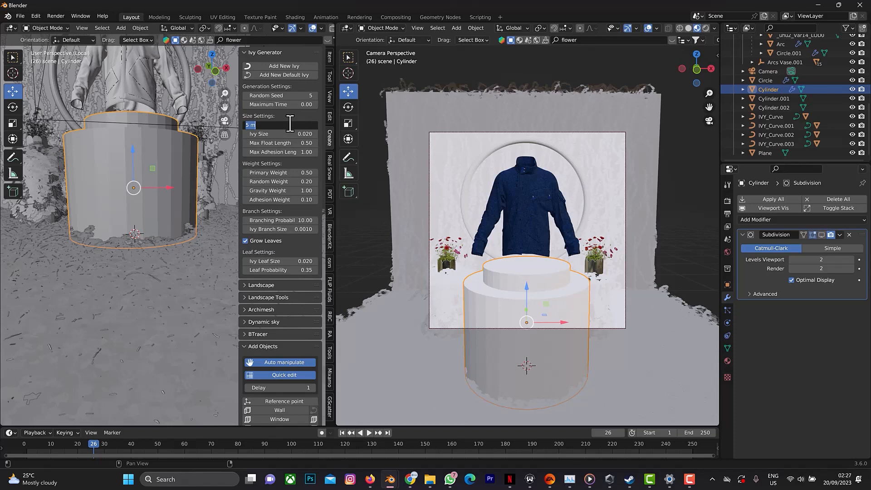
pyautogui.write('3')
pyautogui.press('Return')
pyautogui.click(260, 67)
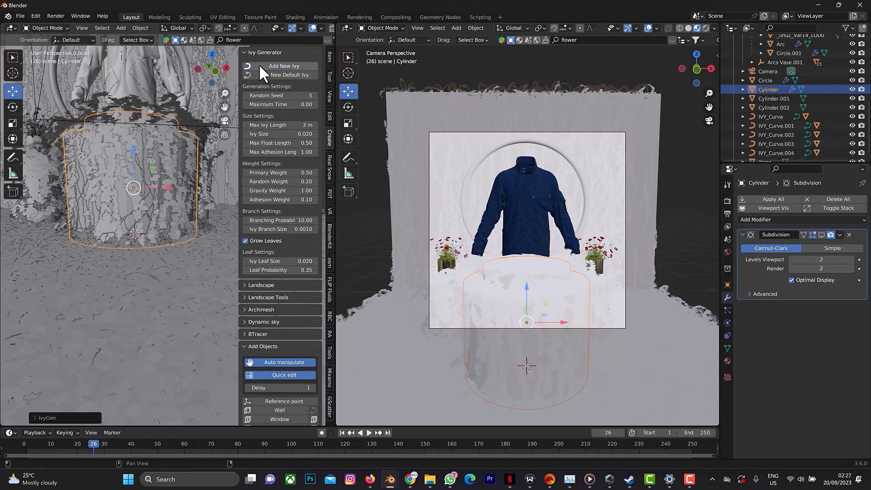
pyautogui.moveTo(224, 65)
pyautogui.mouseDown()
pyautogui.moveTo(195, 72)
pyautogui.moveTo(225, 62)
pyautogui.mouseUp()
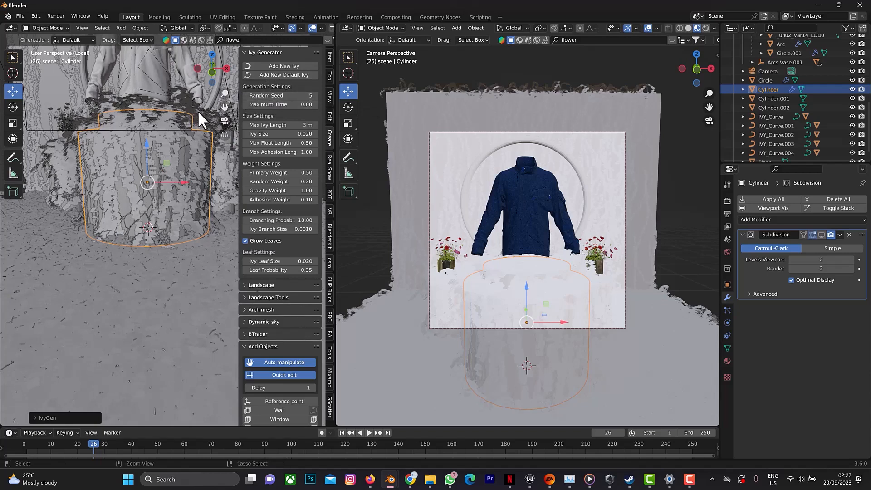
pyautogui.hotkey('ctrl', 'z')
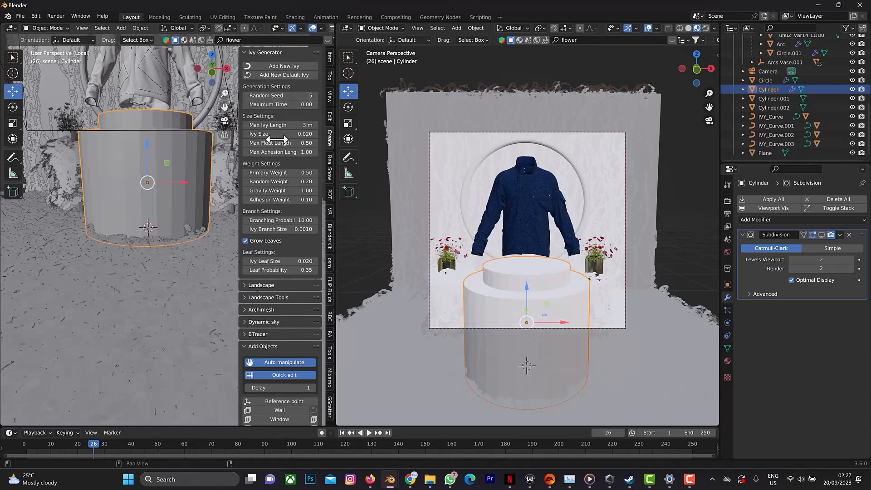
# Smooth the podium with viewport Subdivision and Shade Smooth, and grow a new ivy on it with Max Ivy Length 2 m.
pyautogui.click(291, 124)
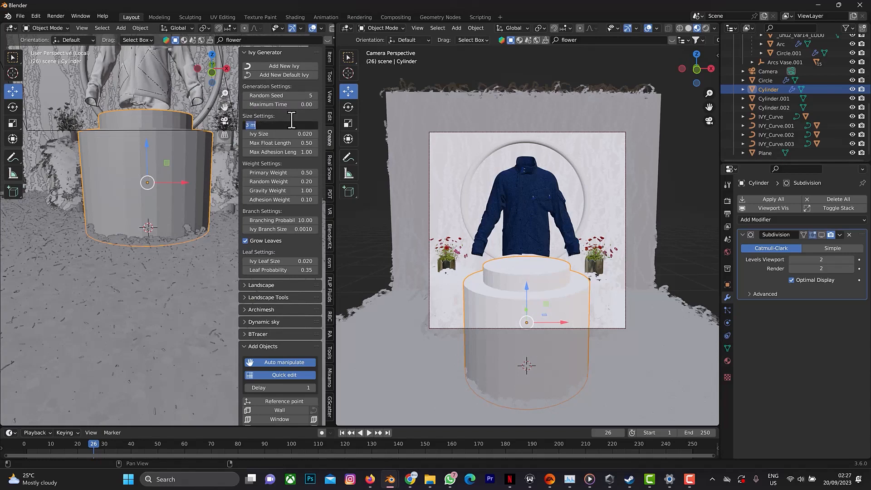
pyautogui.write('2')
pyautogui.press('Return')
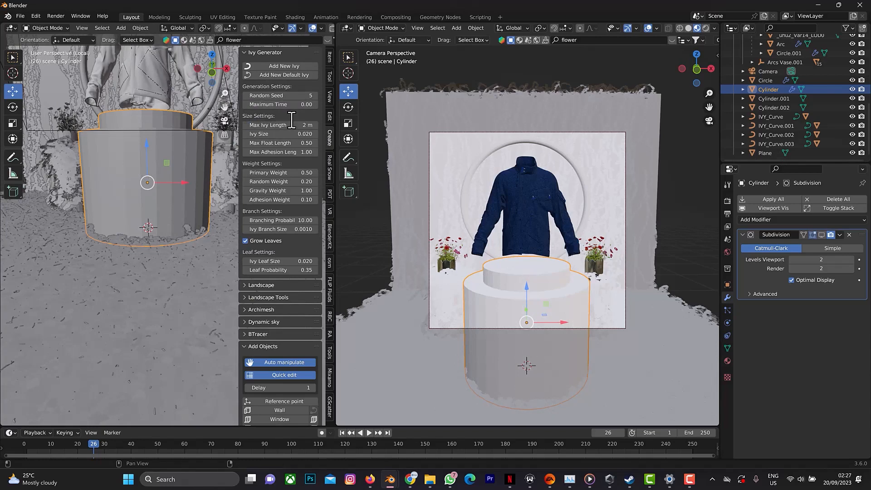
pyautogui.click(821, 235)
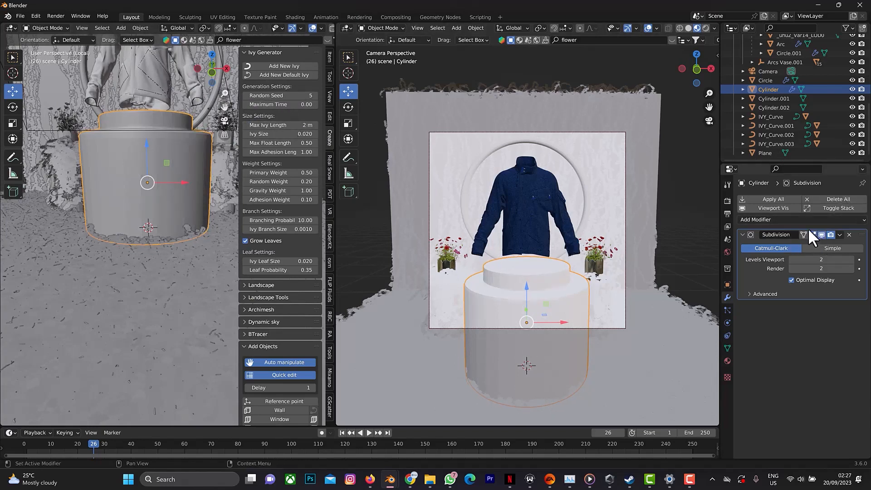
pyautogui.rightClick(168, 152)
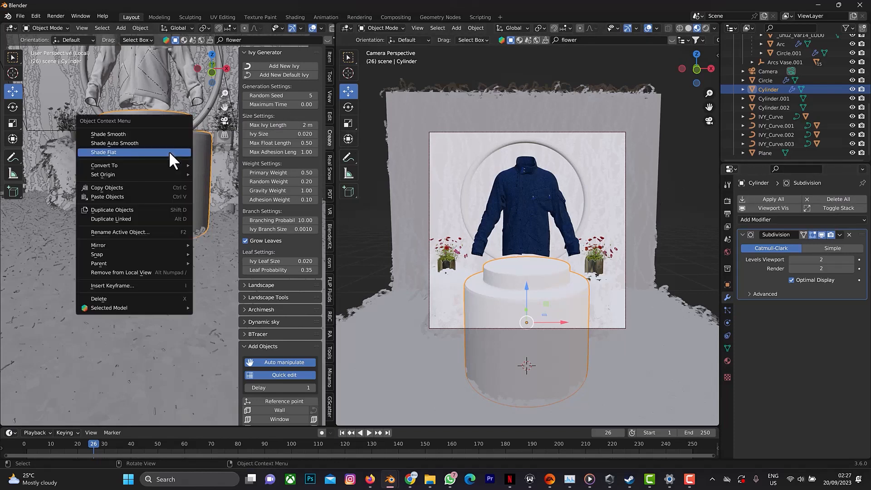
pyautogui.click(143, 134)
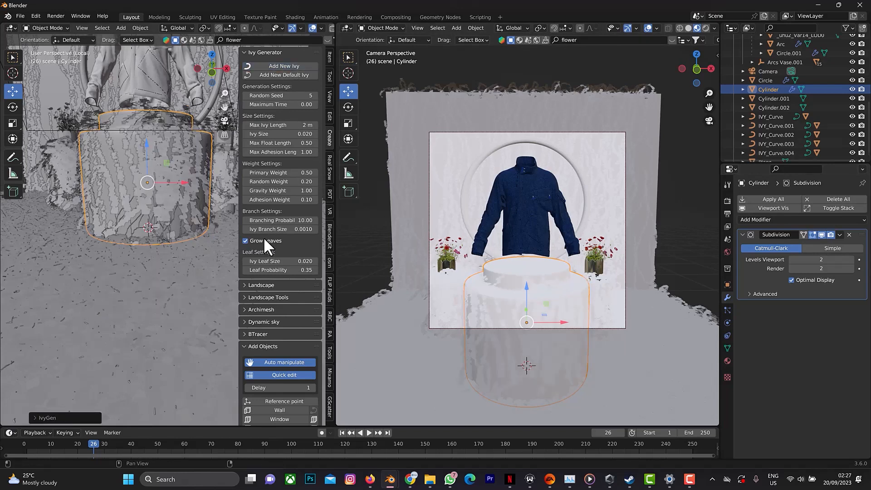
pyautogui.moveTo(225, 67); pyautogui.dragTo(31, 121)
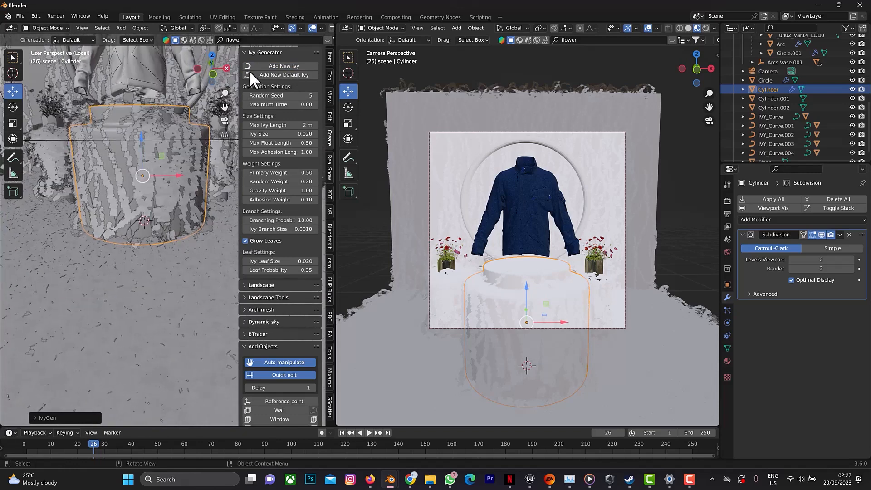
pyautogui.moveTo(223, 92); pyautogui.dragTo(223, 112)
pyautogui.moveTo(224, 66); pyautogui.dragTo(225, 97)
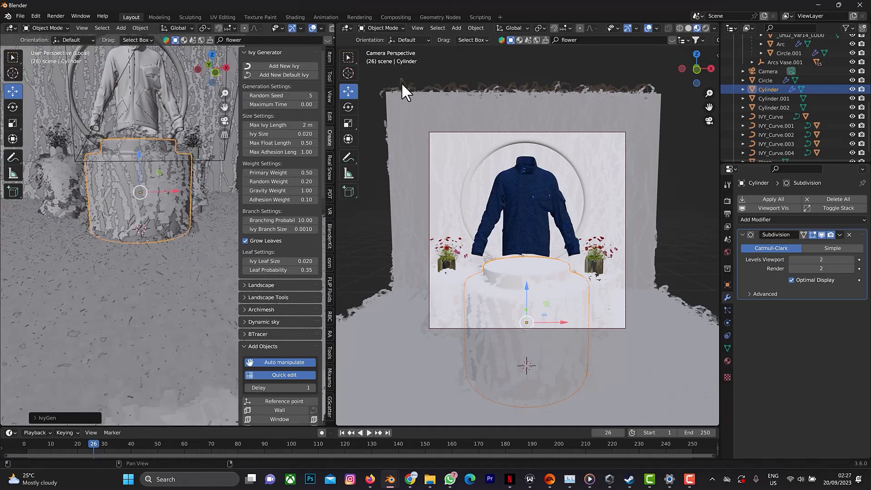
# Create a new material on the ring behind the jacket and name it emission.
pyautogui.click(487, 156)
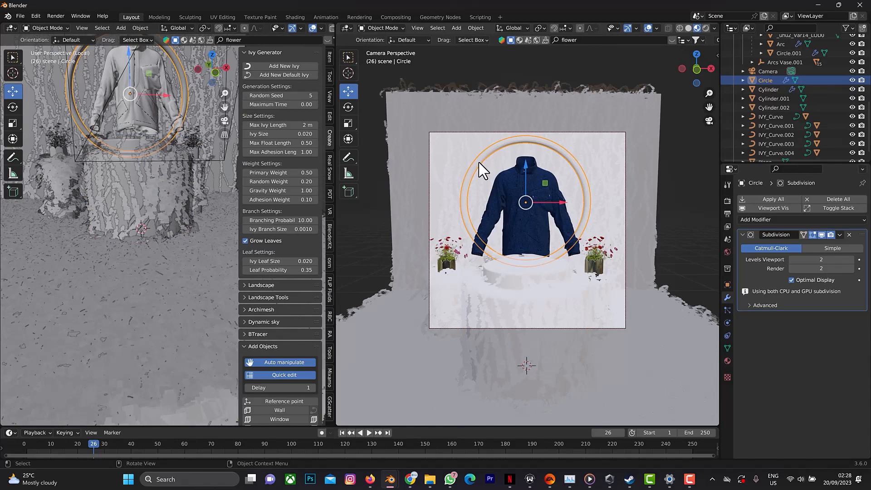
pyautogui.click(723, 361)
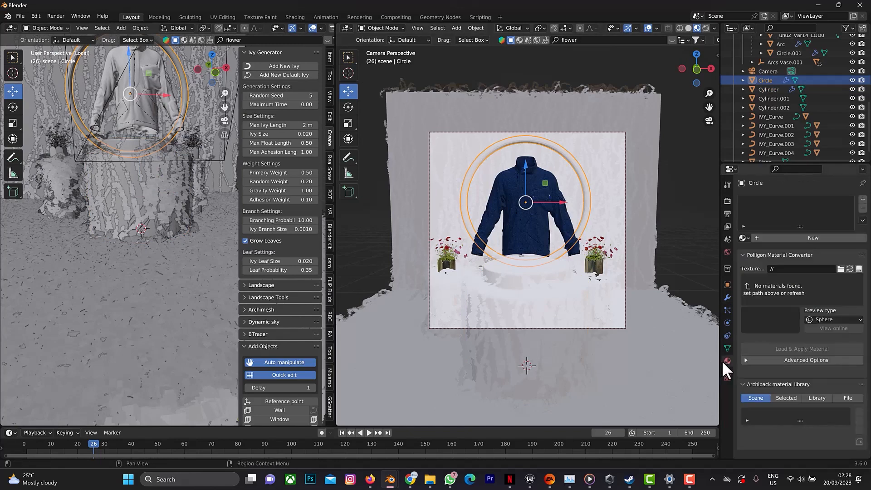
pyautogui.click(768, 238)
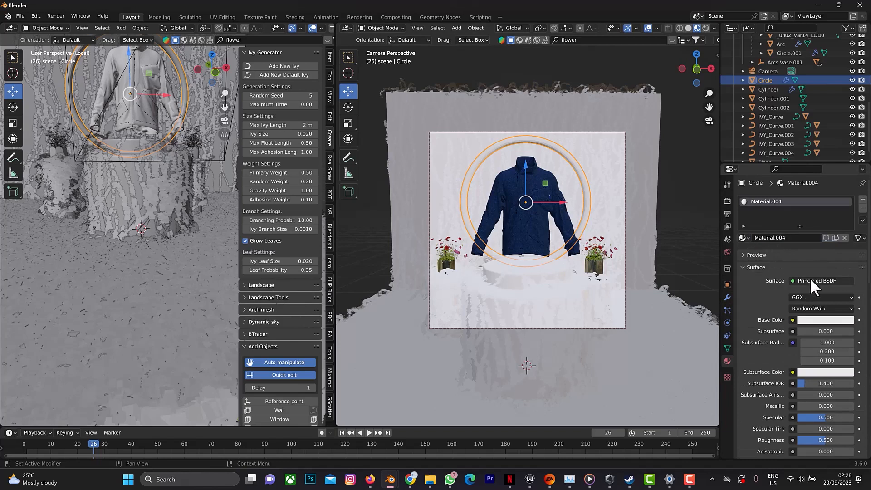
pyautogui.doubleClick(779, 200)
pyautogui.write('emission')
pyautogui.press('Return')
# Change the ring material's surface shader to Emission and set its strength to 4.
pyautogui.click(825, 281)
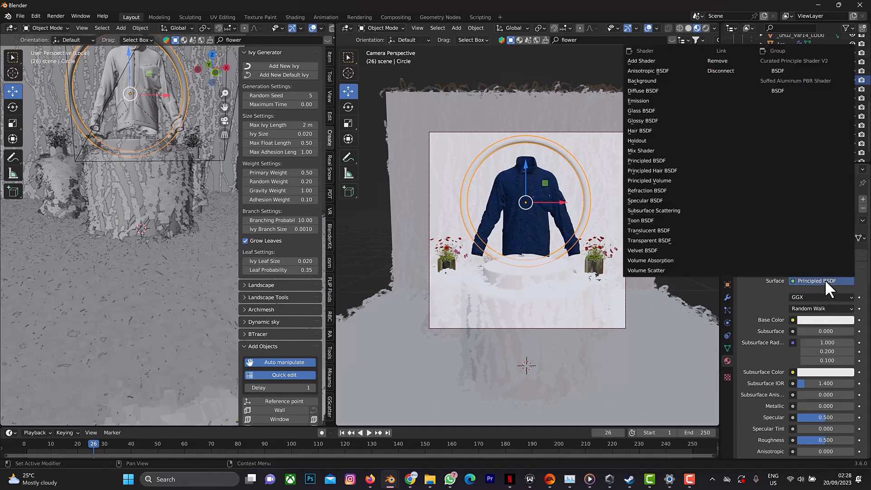
pyautogui.click(634, 100)
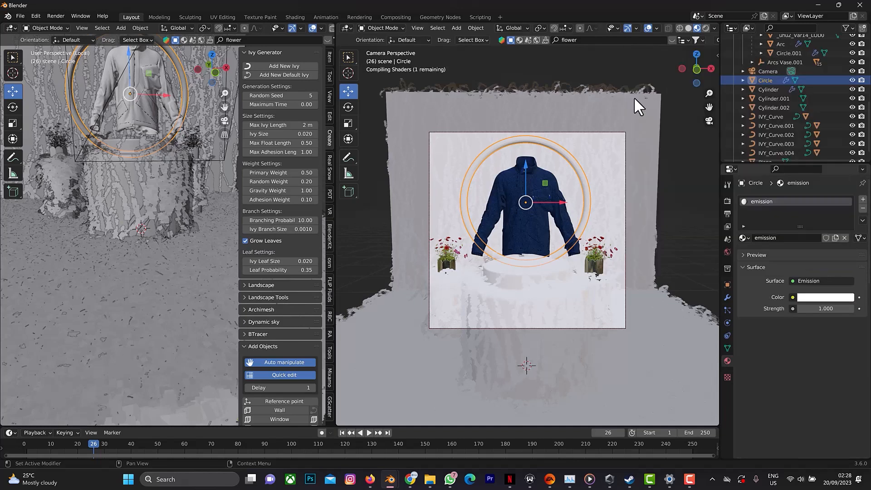
pyautogui.click(823, 309)
pyautogui.write('4')
pyautogui.press('Return')
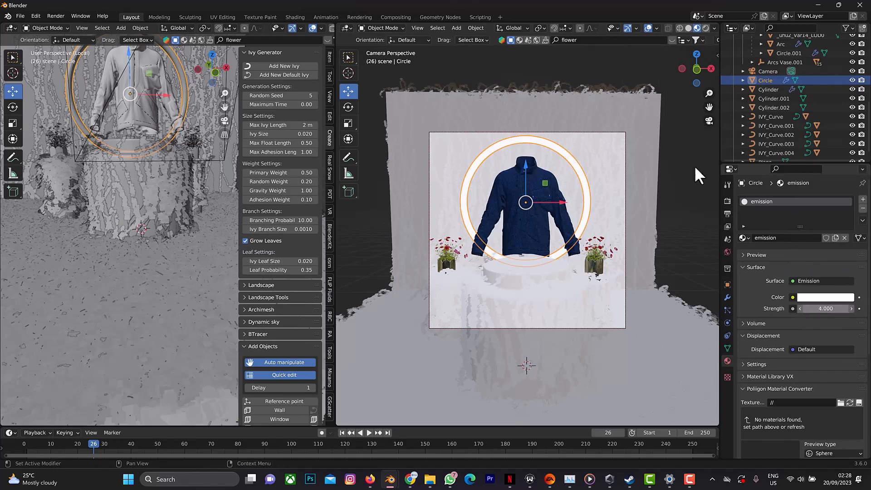
# Select the ivy leaves covering the back wall.
pyautogui.click(137, 247)
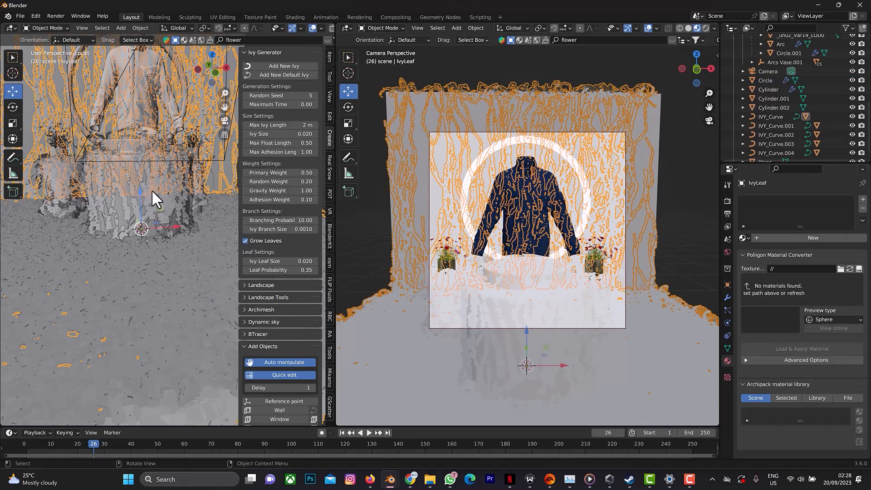
pyautogui.click(157, 202)
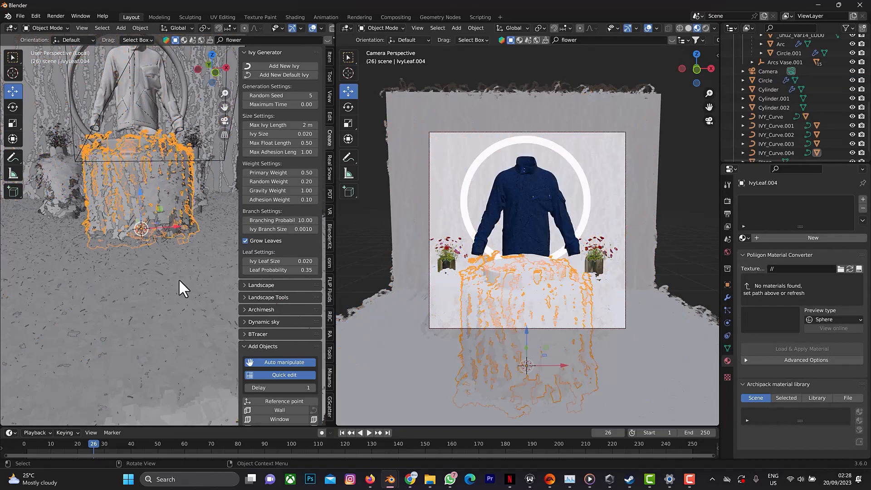
pyautogui.hotkey('ctrl', 'z')
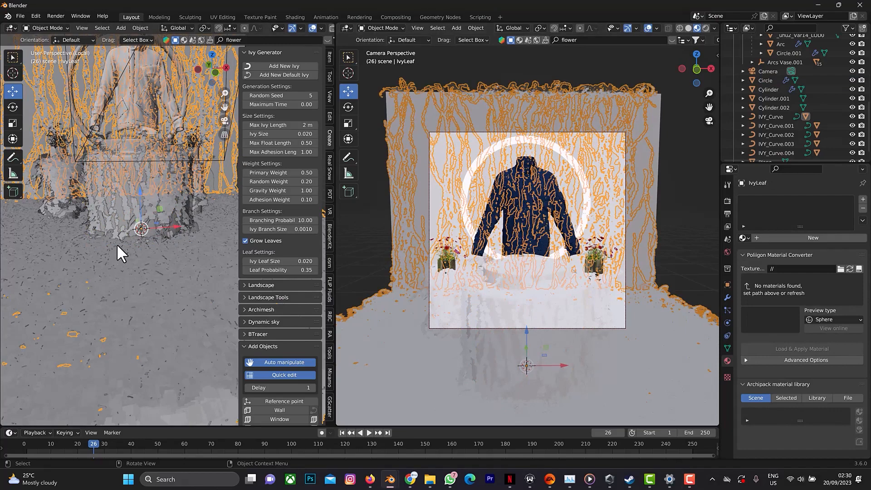
pyautogui.scroll(-6, 117, 244)
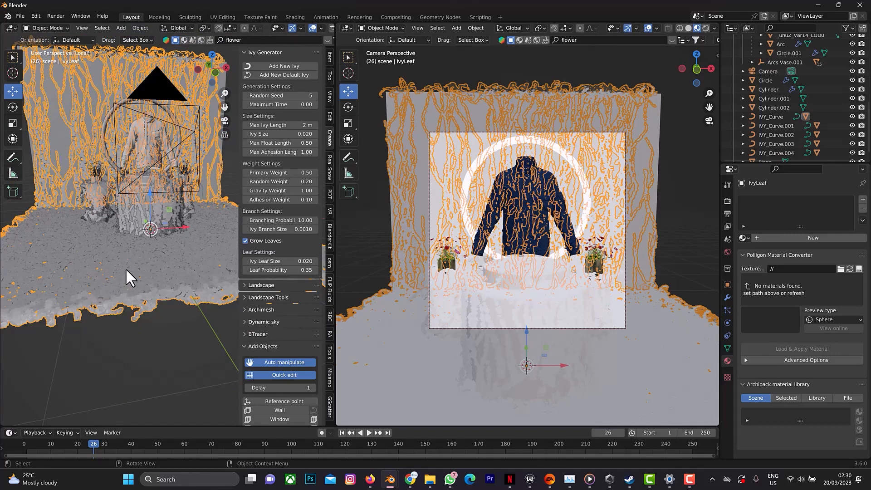
# View the pngegg leaf image from the pod jacket folder in the image viewer and return to Blender.
pyautogui.click(430, 481)
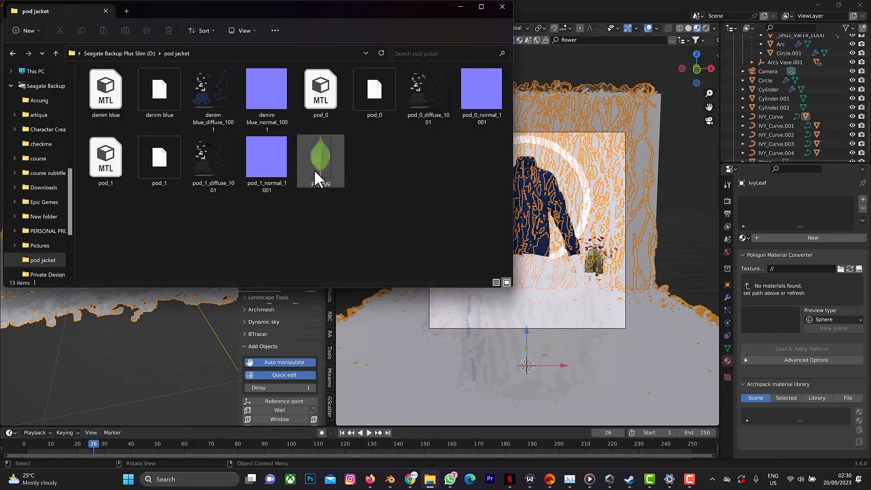
pyautogui.doubleClick(320, 165)
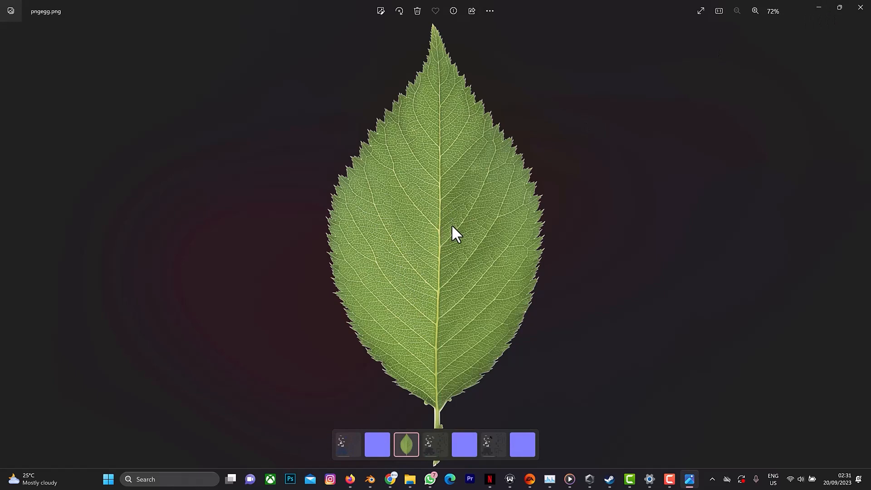
pyautogui.click(819, 8)
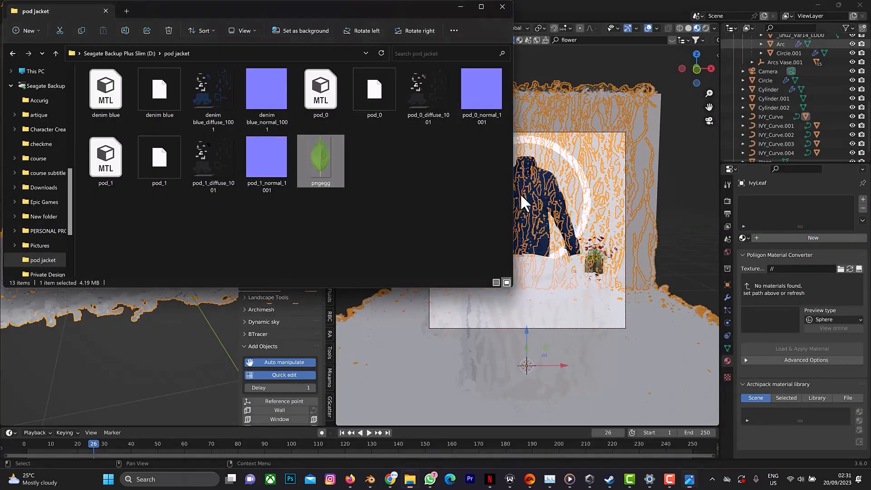
pyautogui.click(463, 6)
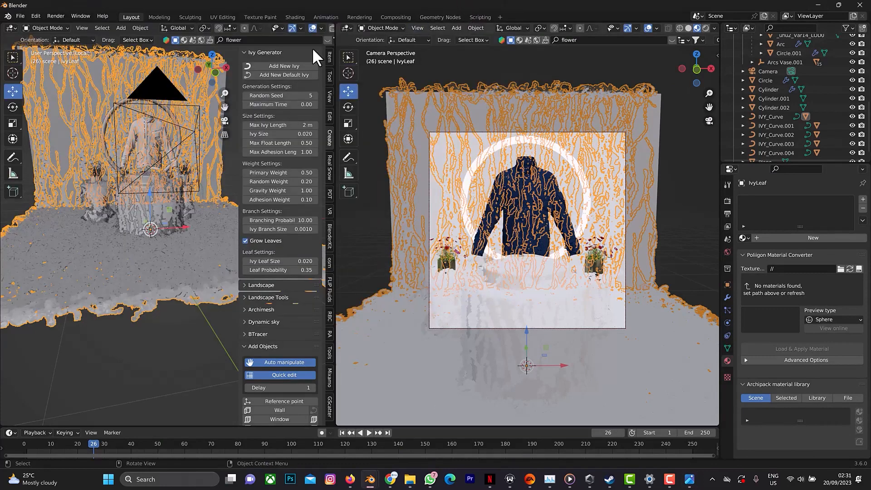
# Switch to the Shading workspace, with the scene seen from the front in Rendered viewport shading.
pyautogui.click(295, 17)
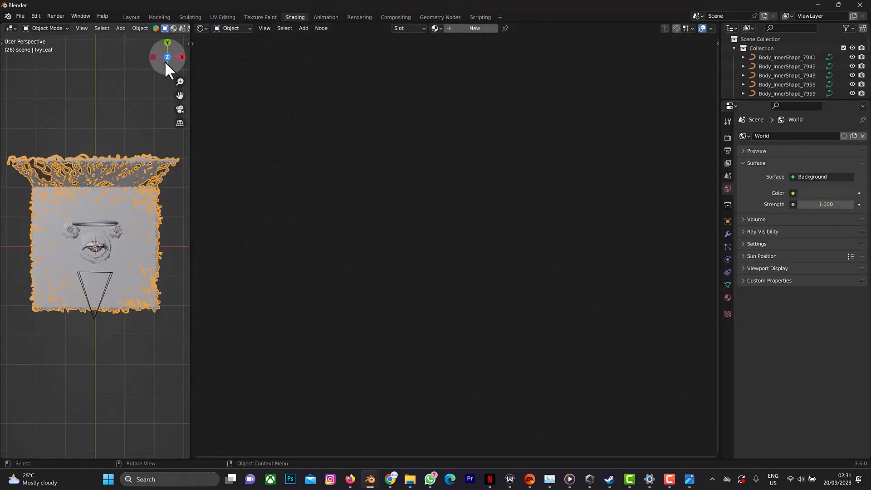
pyautogui.moveTo(166, 64); pyautogui.dragTo(180, 45)
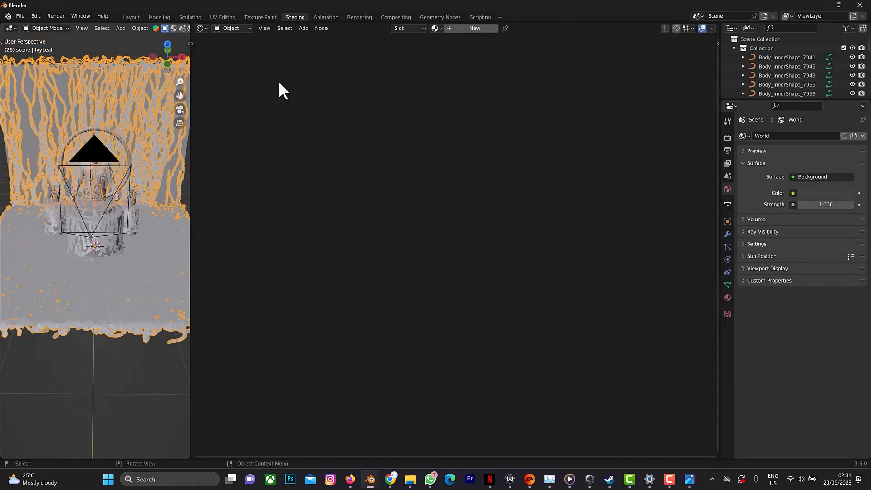
pyautogui.click(728, 138)
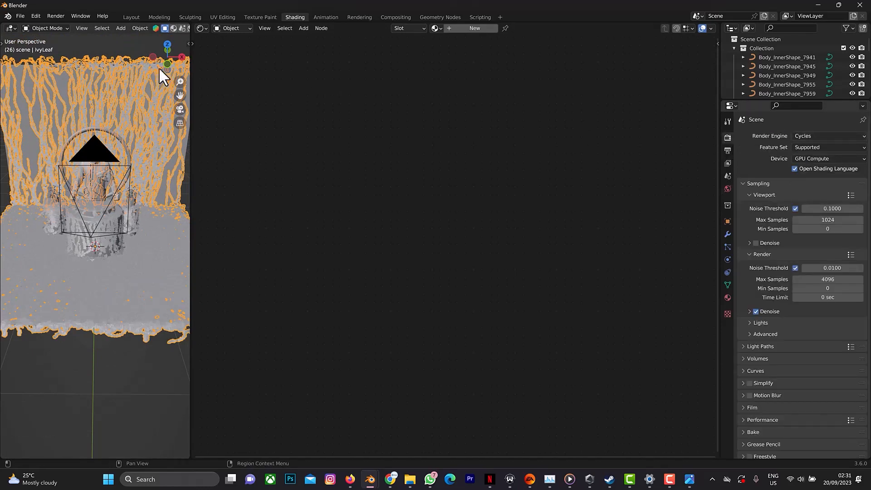
pyautogui.scroll(-5, 143, 26)
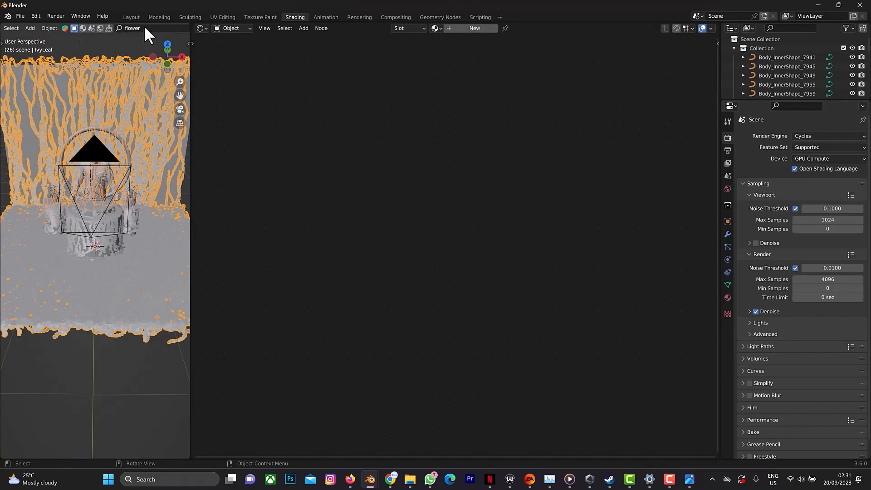
pyautogui.scroll(-6, 144, 26)
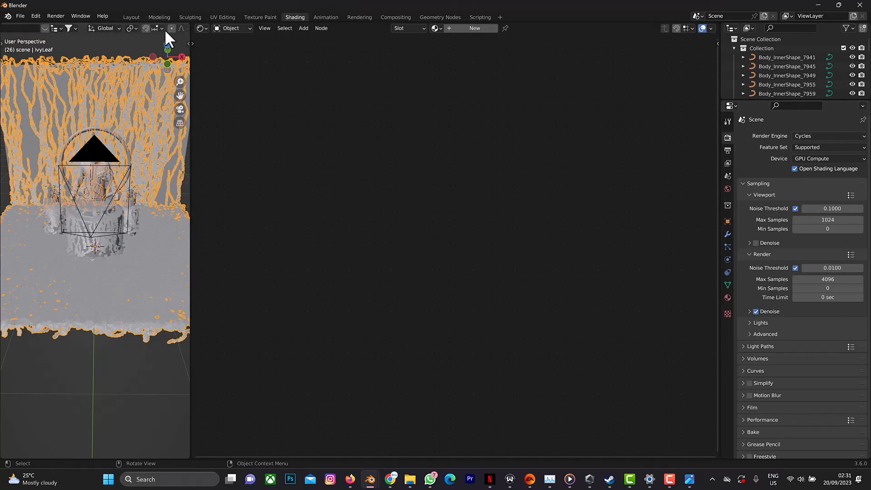
pyautogui.scroll(-6, 165, 29)
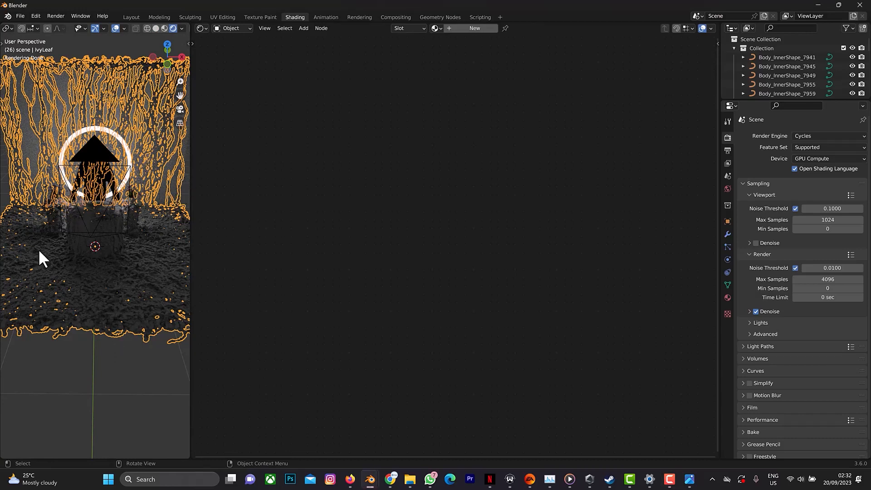
# Add an area light to the scene and raise it straight up along Z above the jacket and ring.
pyautogui.click(71, 357)
pyautogui.hotkey('shift', 'a')
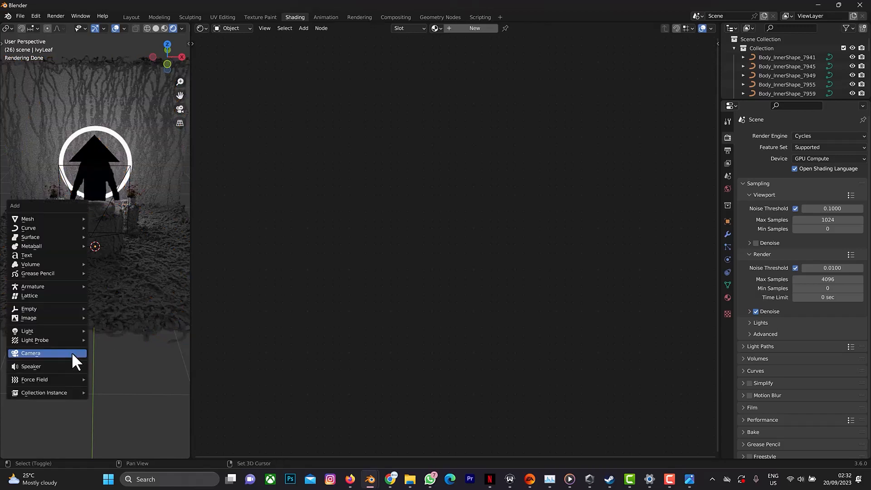
pyautogui.moveTo(69, 331)
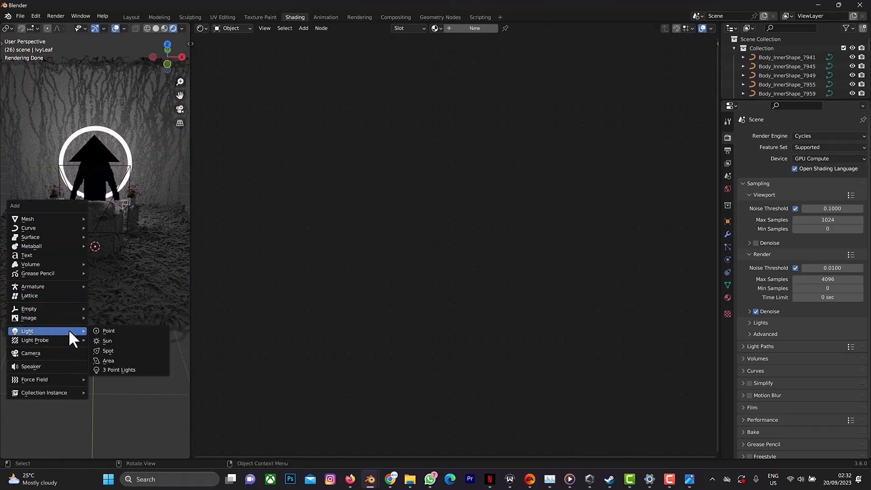
pyautogui.click(119, 361)
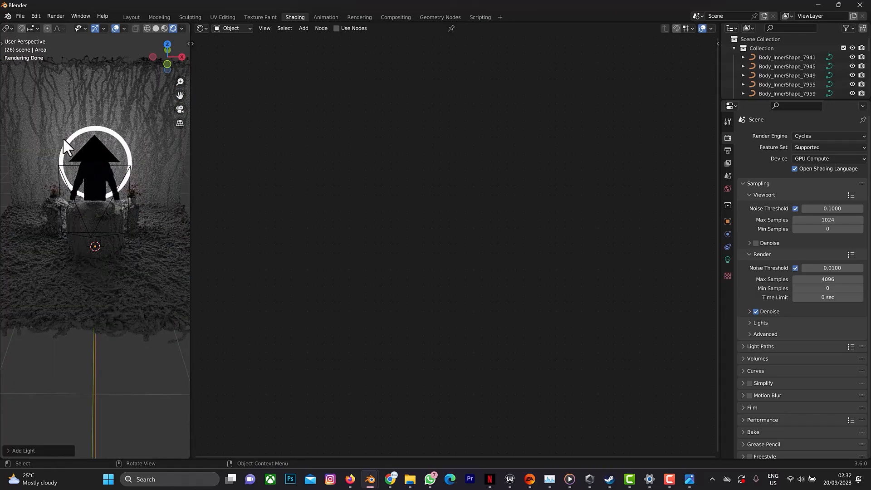
pyautogui.press('g')
pyautogui.press('z')
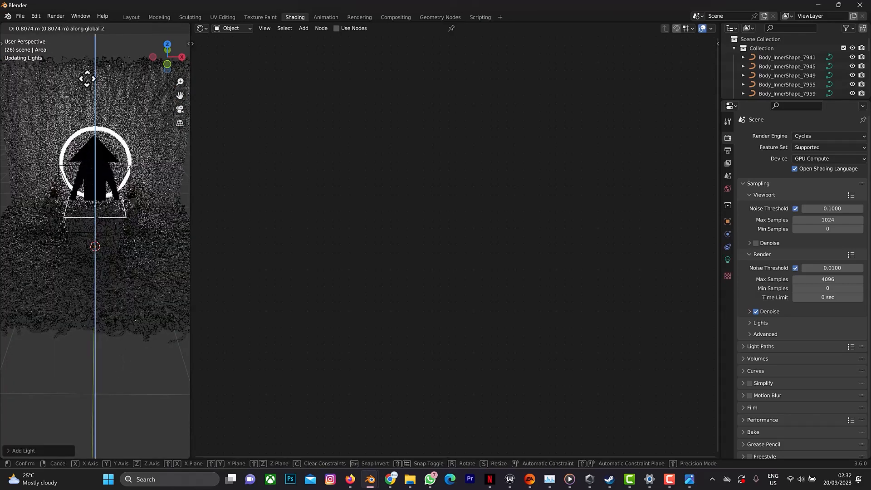
pyautogui.click(82, 418)
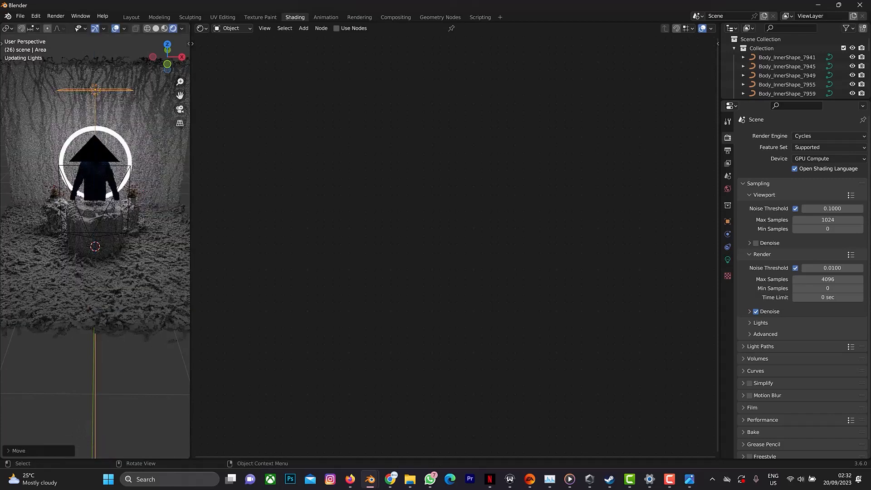
# Set the area light's power to 200 W and increase its size.
pyautogui.click(728, 260)
pyautogui.click(813, 199)
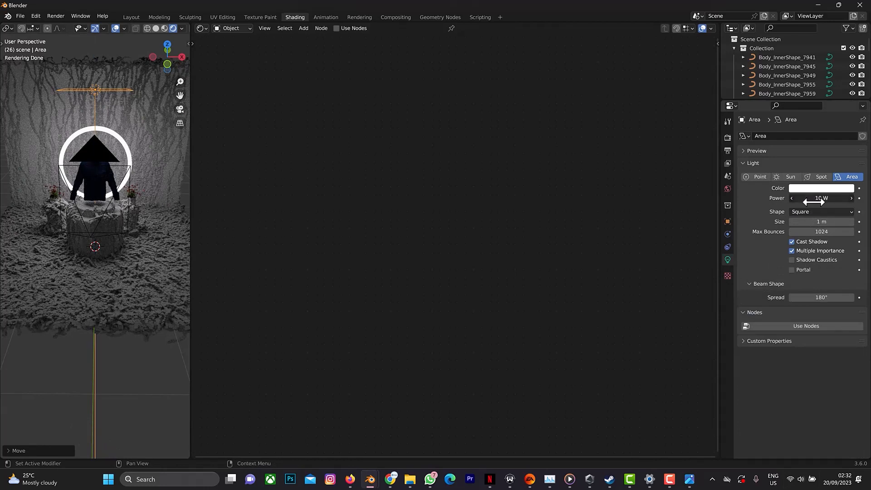
pyautogui.write('200')
pyautogui.press('Return')
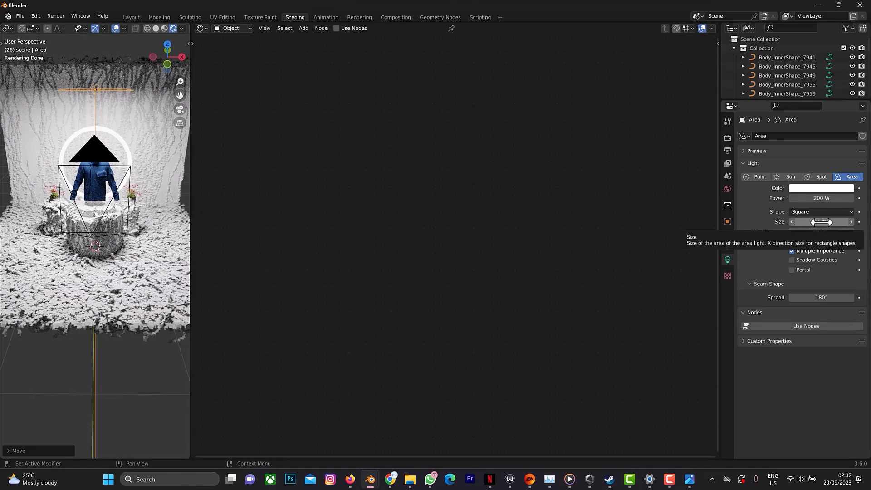
pyautogui.moveTo(820, 223); pyautogui.dragTo(840, 222)
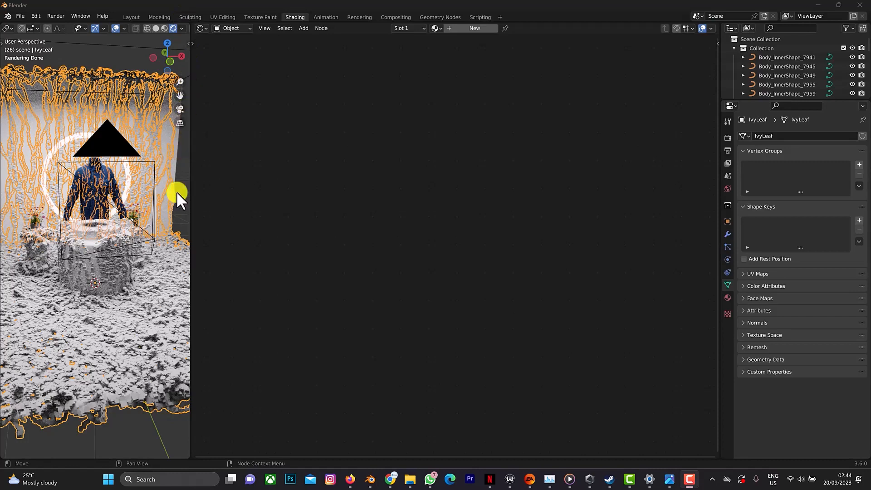
# Create a new material for the wall's ivy leaves and link a new Image Texture node's Color to the Principled BSDF Base Color.
pyautogui.click(457, 28)
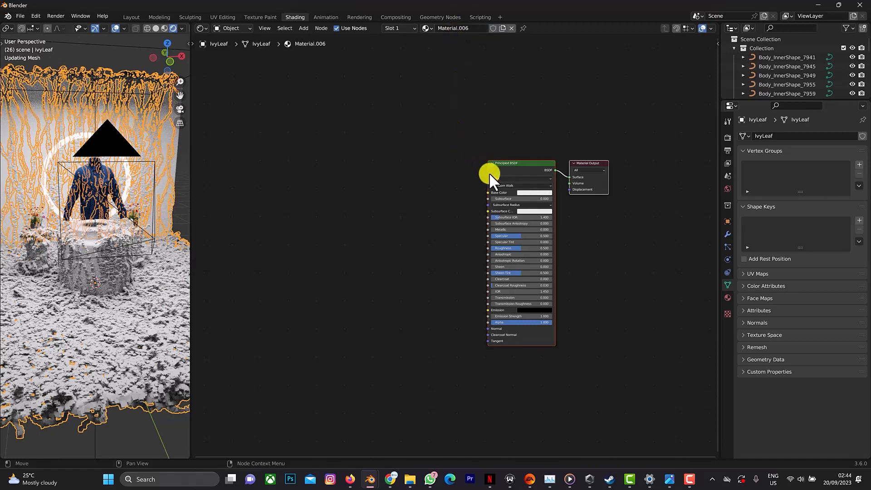
pyautogui.hotkey('shift', 'a')
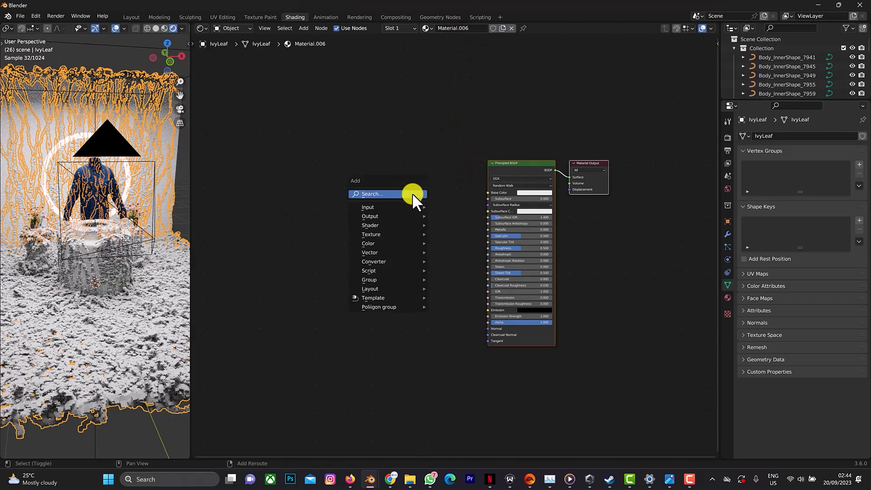
pyautogui.click(413, 194)
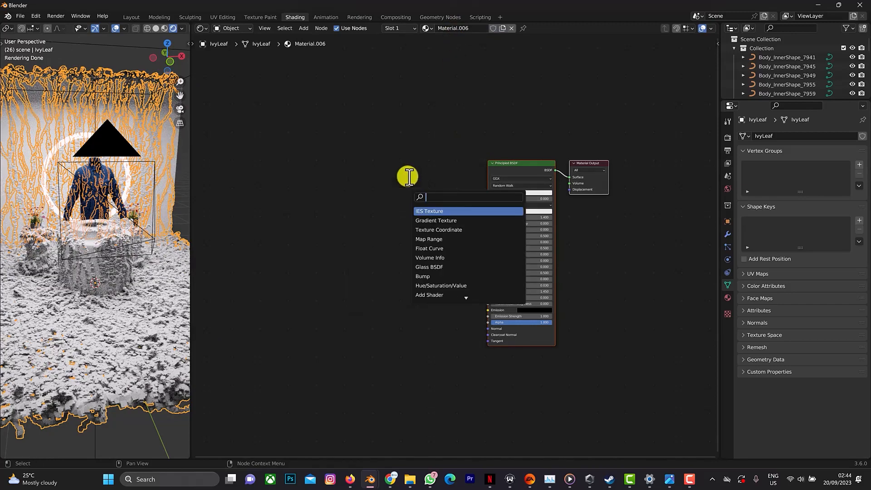
pyautogui.write('image')
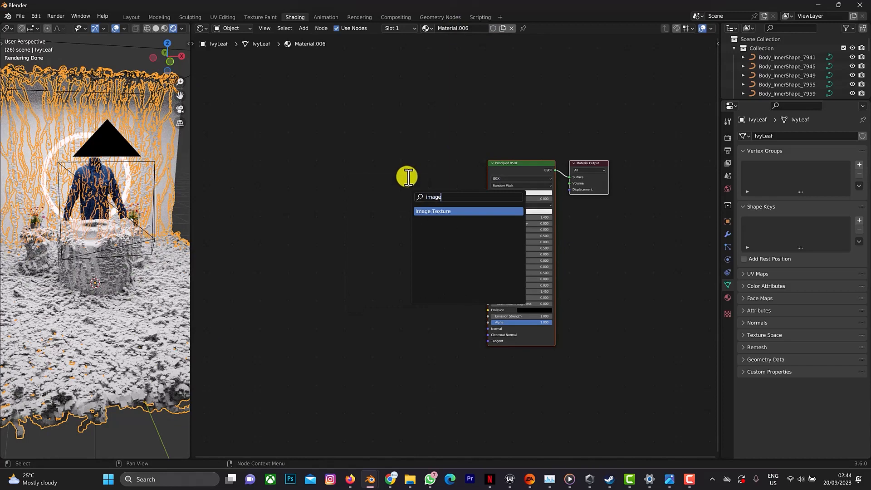
pyautogui.click(431, 211)
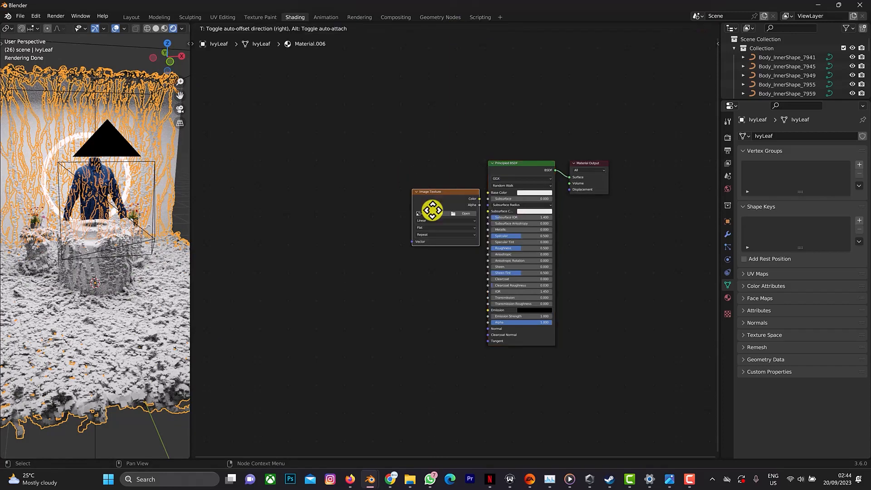
pyautogui.click(376, 216)
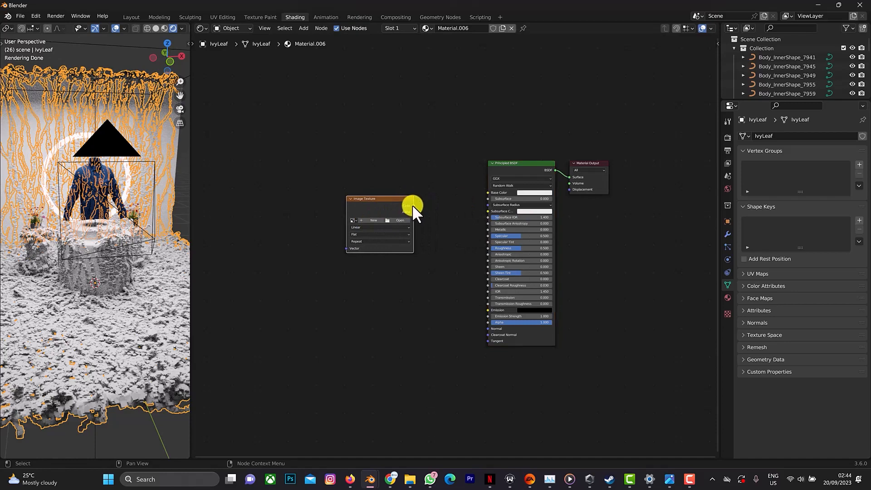
pyautogui.moveTo(412, 205); pyautogui.dragTo(475, 187)
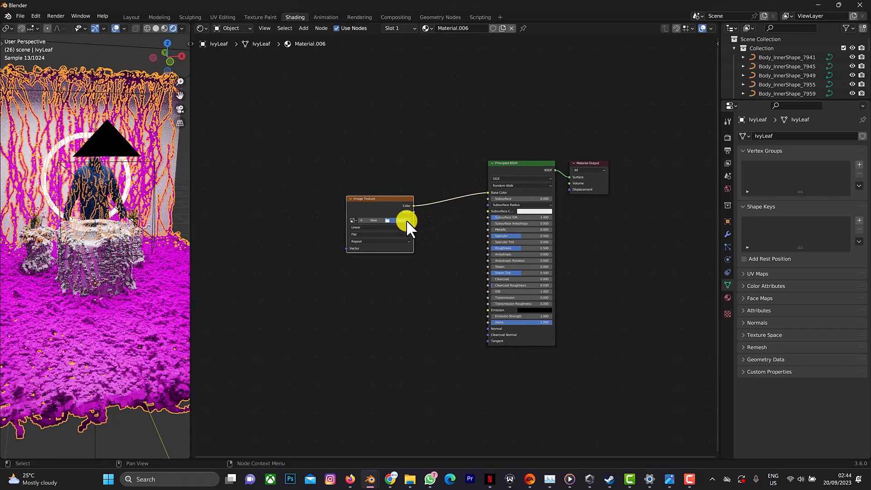
# Load pngegg.png from the D: drive into the Image Texture node and move the node farther from the Principled BSDF.
pyautogui.click(407, 220)
pyautogui.click(253, 167)
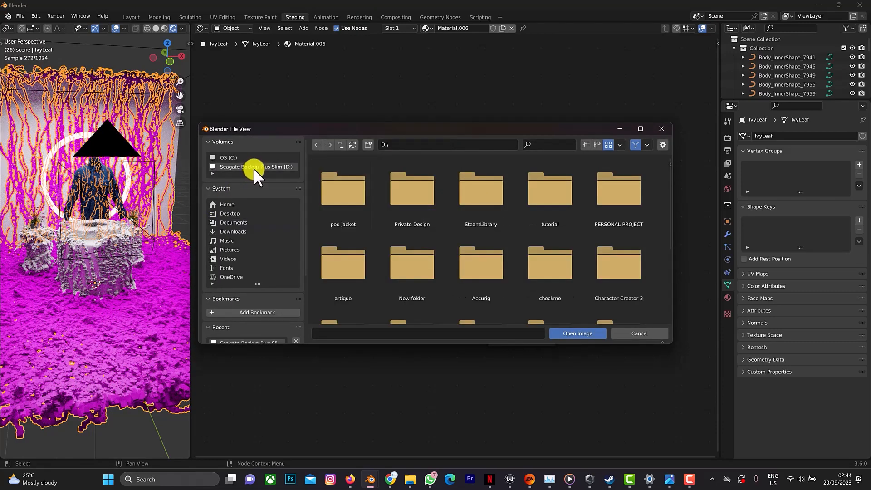
pyautogui.scroll(-3, 479, 209)
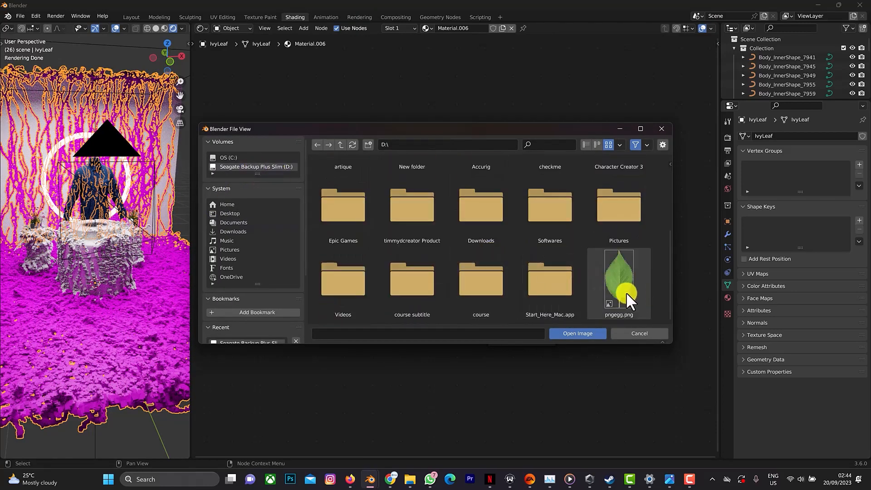
pyautogui.click(624, 290)
pyautogui.click(581, 333)
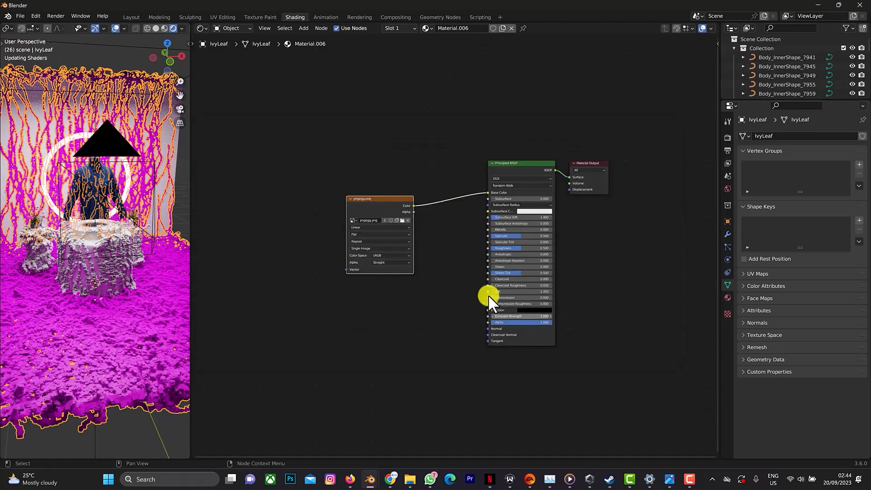
pyautogui.moveTo(400, 198); pyautogui.dragTo(363, 189)
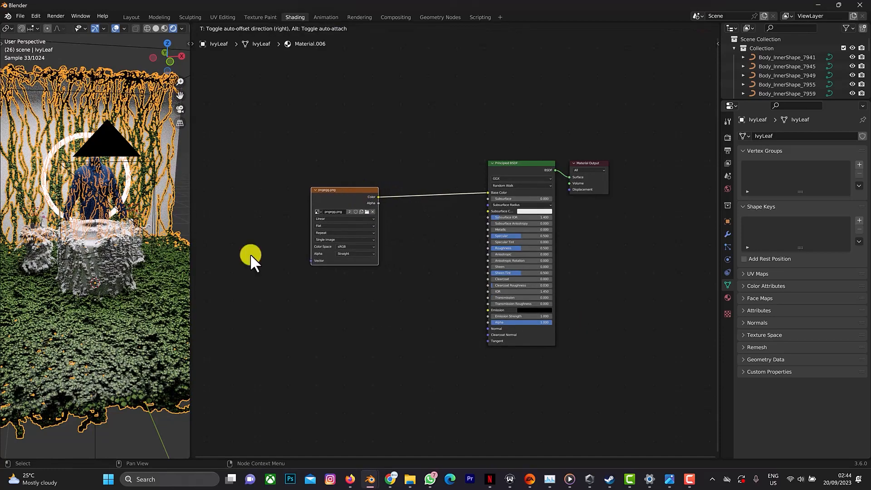
# Enable viewport denoising in the render settings and inspect the leaves around the podium up close.
pyautogui.scroll(2, 162, 279)
pyautogui.scroll(3, 163, 279)
pyautogui.scroll(2, 111, 412)
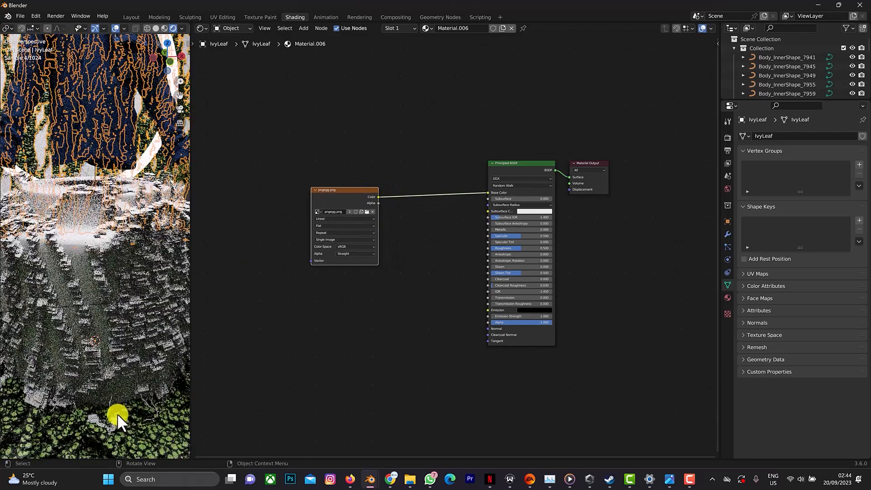
pyautogui.moveTo(127, 415); pyautogui.dragTo(122, 398, button='middle')
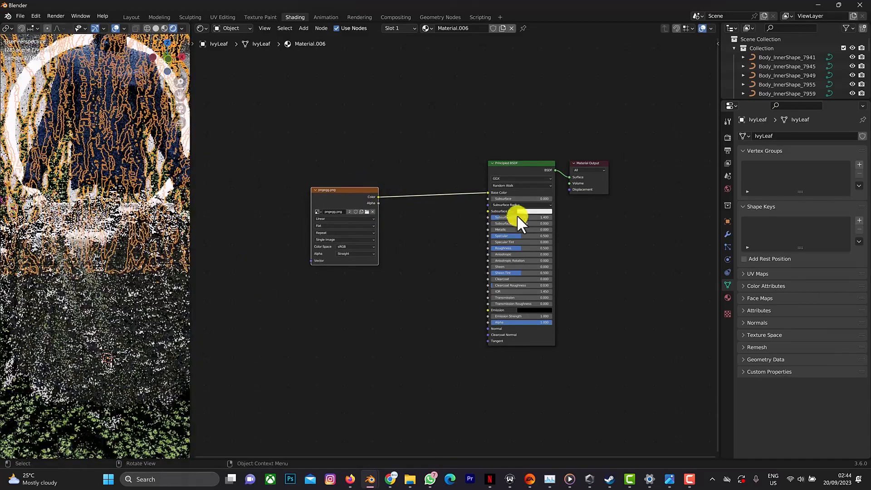
pyautogui.click(727, 139)
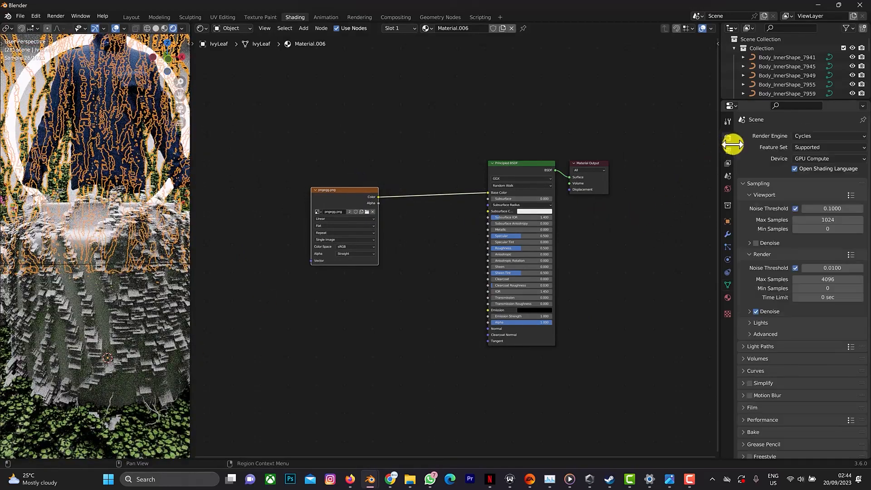
pyautogui.click(756, 243)
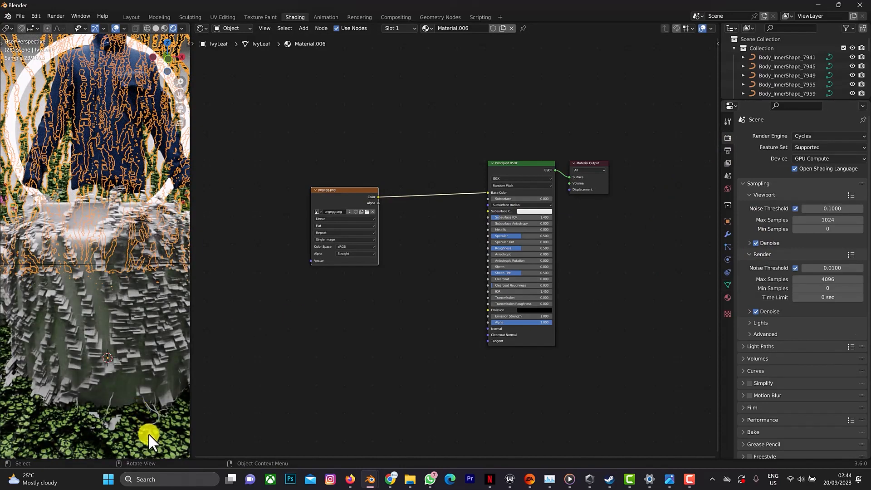
pyautogui.moveTo(149, 433); pyautogui.dragTo(116, 415, button='middle')
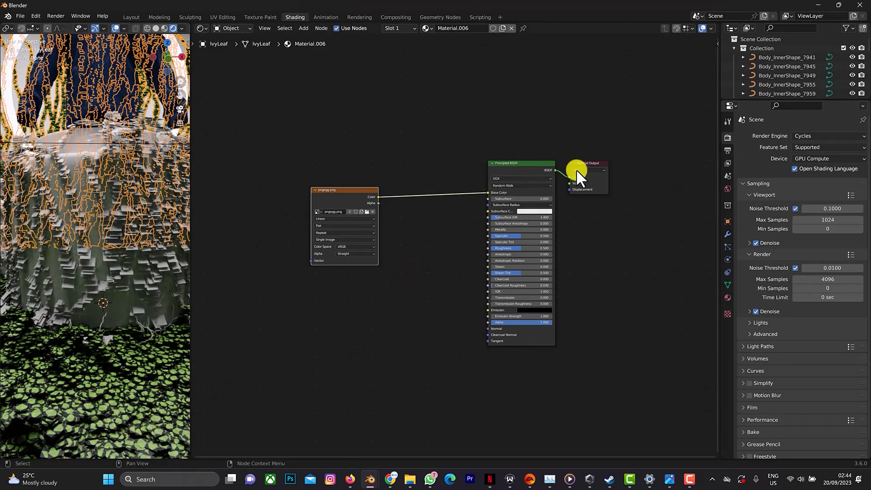
# Make room before the Material Output and insert a Mix Shader between it and the Principled BSDF.
pyautogui.moveTo(587, 160); pyautogui.dragTo(629, 156)
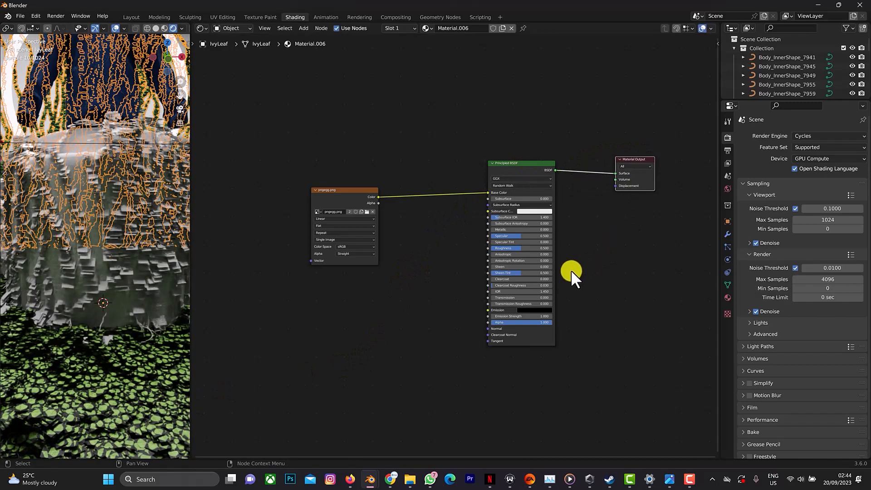
pyautogui.hotkey('shift', 'a')
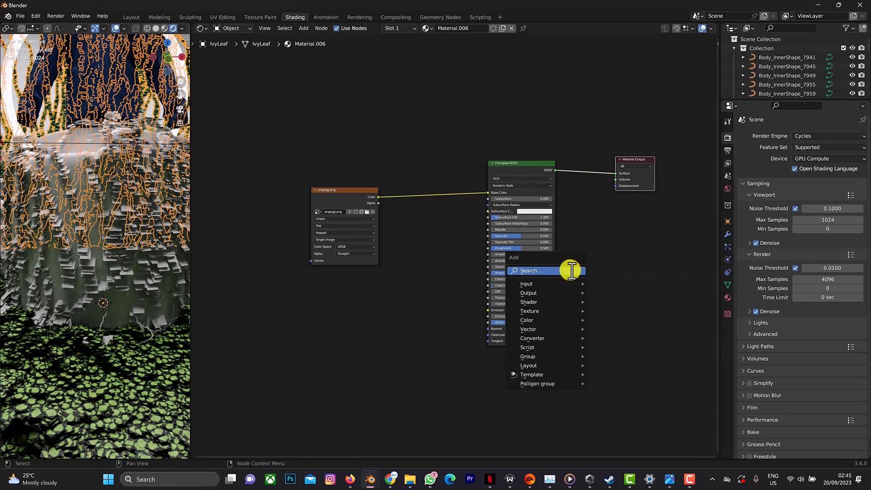
pyautogui.click(570, 270)
pyautogui.write('mix')
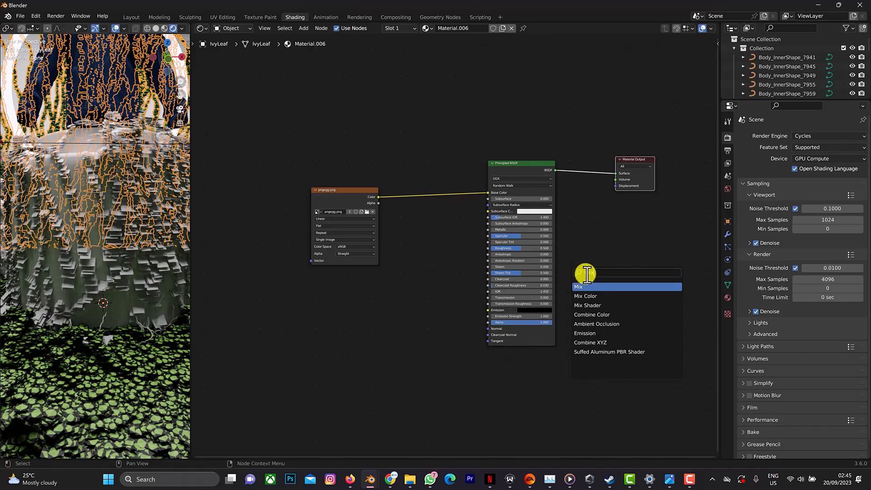
pyautogui.click(598, 305)
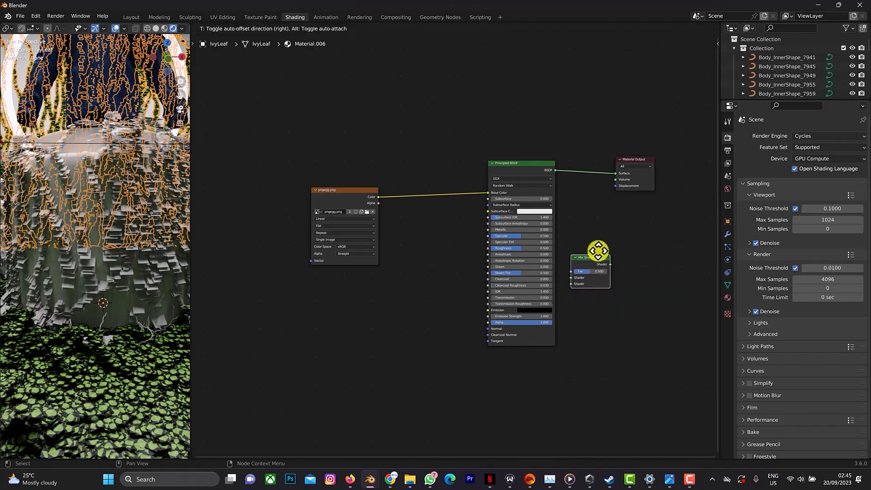
pyautogui.click(600, 191)
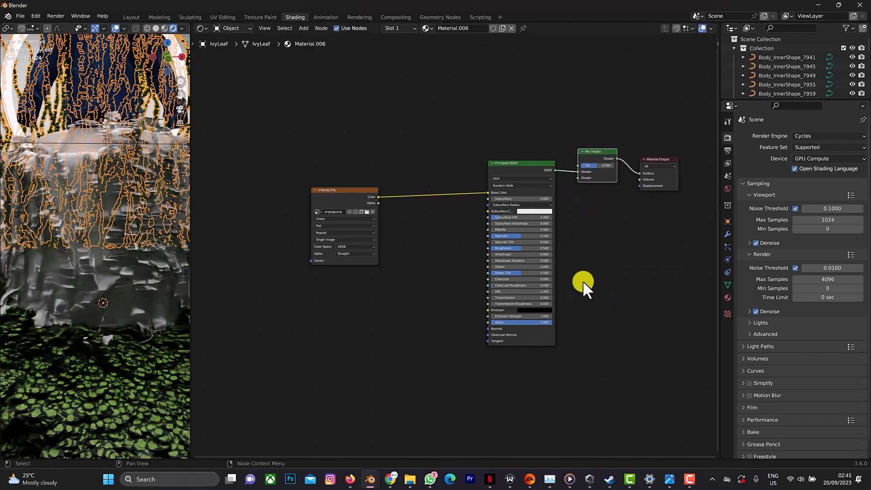
# Connect a new Transparent BSDF to the Mix Shader's second shader input and the leaf image's Alpha to its Fac.
pyautogui.hotkey('shift', 'a')
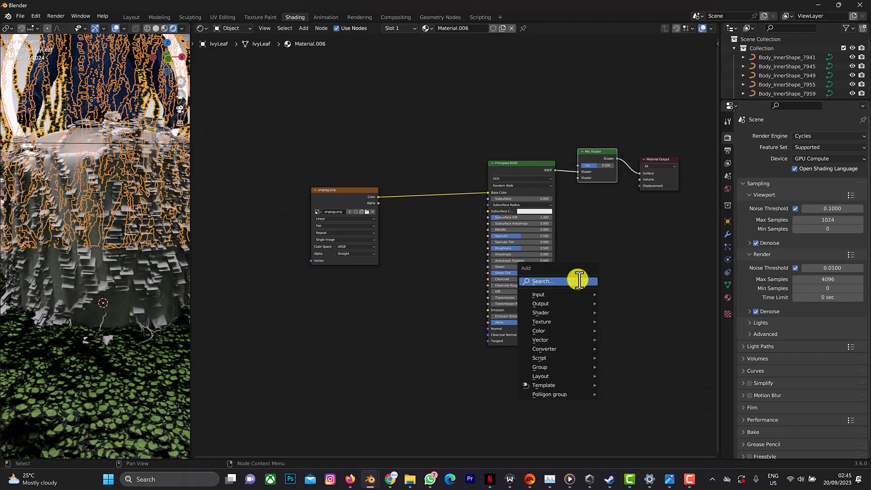
pyautogui.write('trasn')
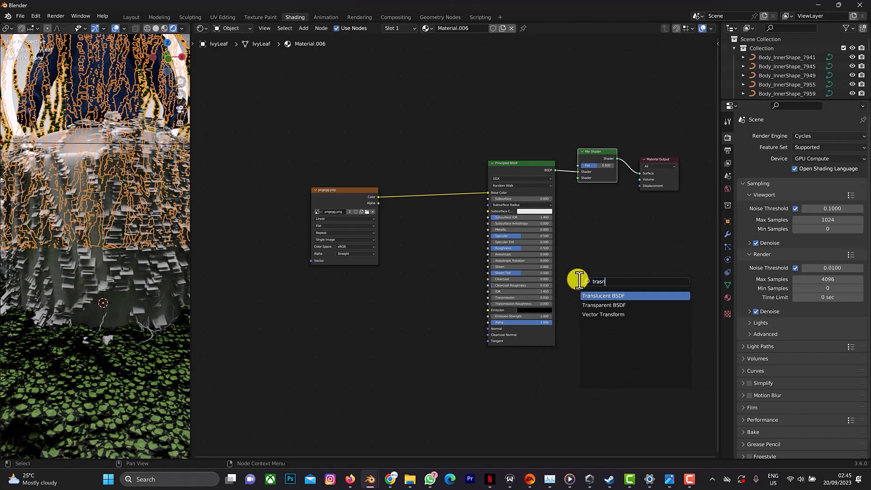
pyautogui.click(600, 305)
pyautogui.click(601, 255)
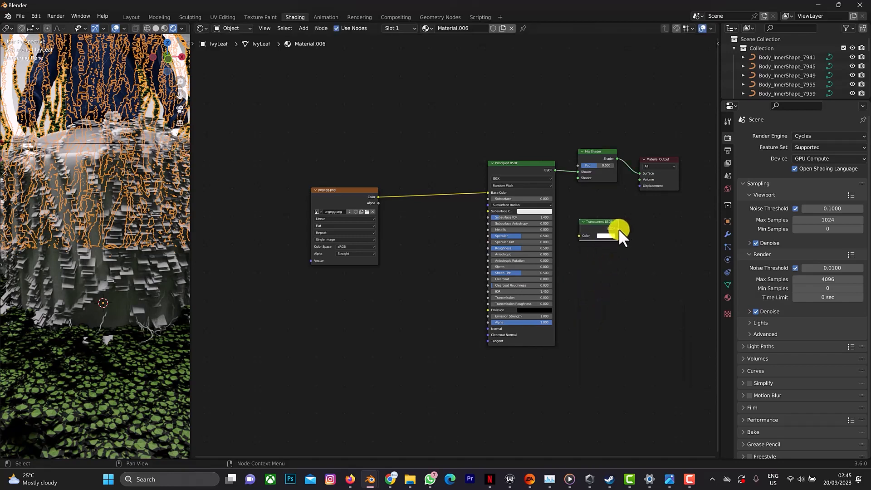
pyautogui.moveTo(619, 227); pyautogui.dragTo(576, 178)
pyautogui.moveTo(333, 184); pyautogui.dragTo(574, 165)
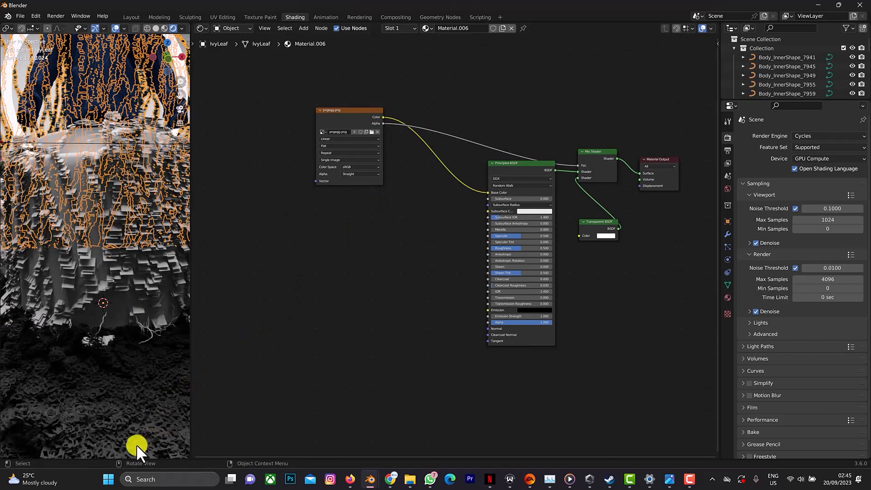
# Insert an Invert Color node between the leaf image's Alpha and the Mix Shader's Fac, and check the ground leaves.
pyautogui.hotkey('shift', 'a')
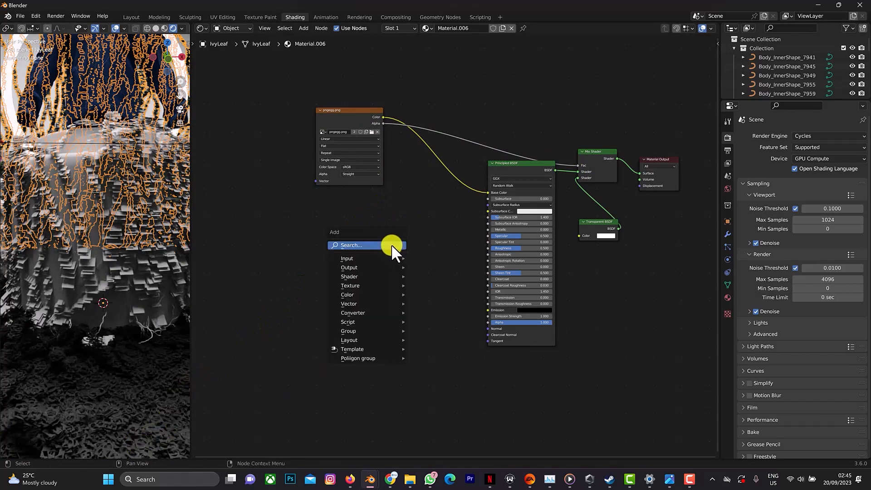
pyautogui.click(391, 245)
pyautogui.write('invert')
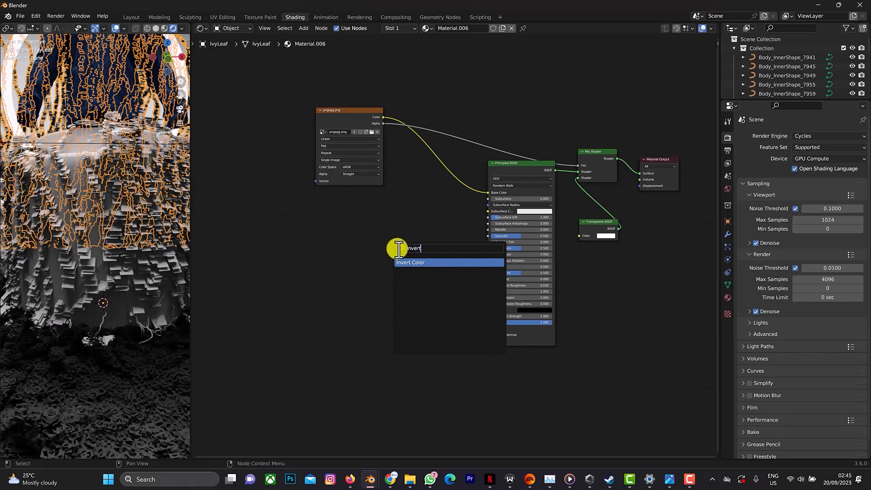
pyautogui.click(408, 263)
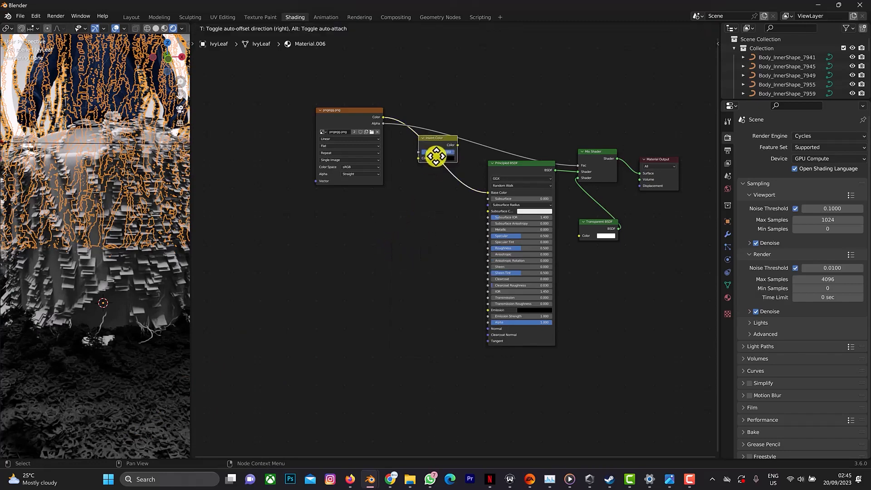
pyautogui.click(443, 146)
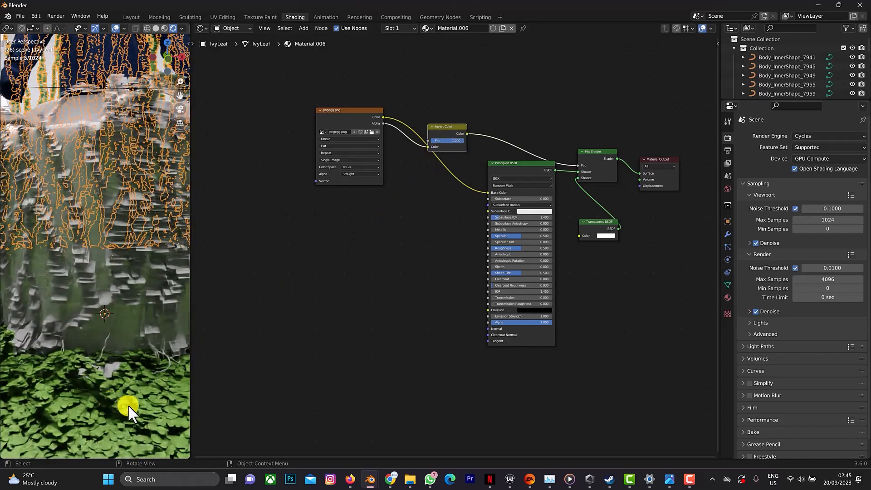
pyautogui.keyDown('shift'); pyautogui.moveTo(132, 406); pyautogui.dragTo(131, 322, button='middle'); pyautogui.keyUp('shift')
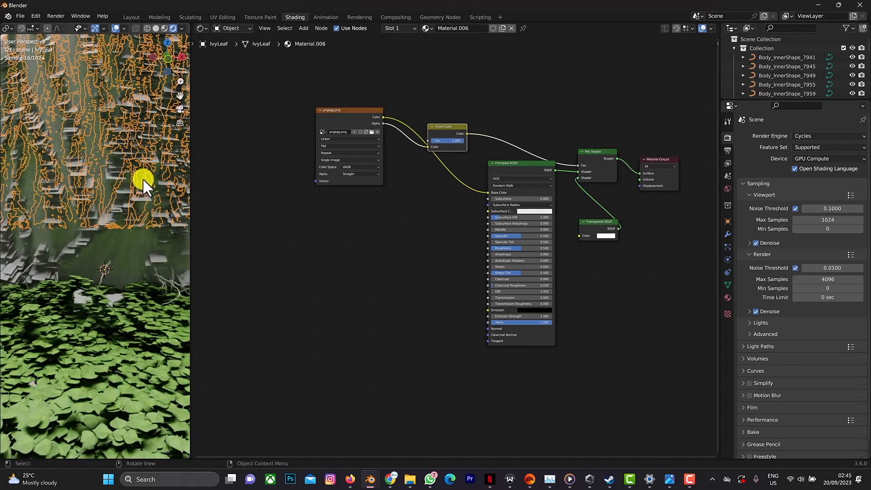
pyautogui.scroll(-3, 143, 191)
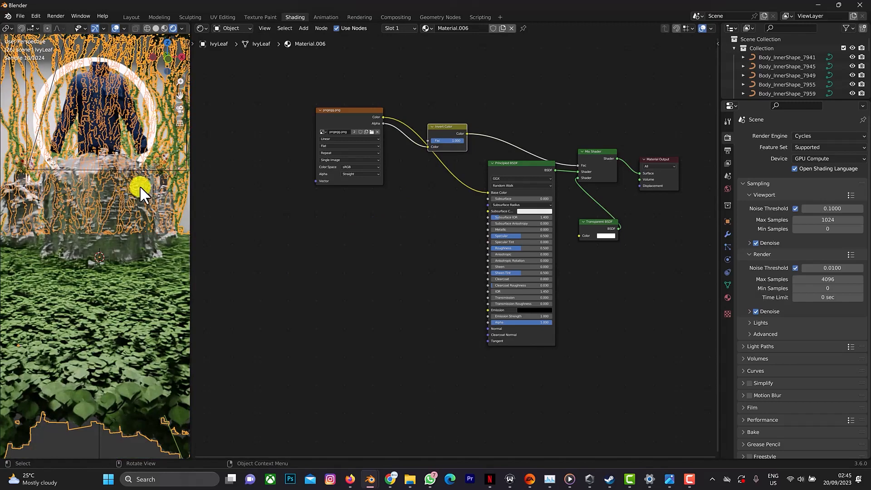
pyautogui.scroll(1, 139, 186)
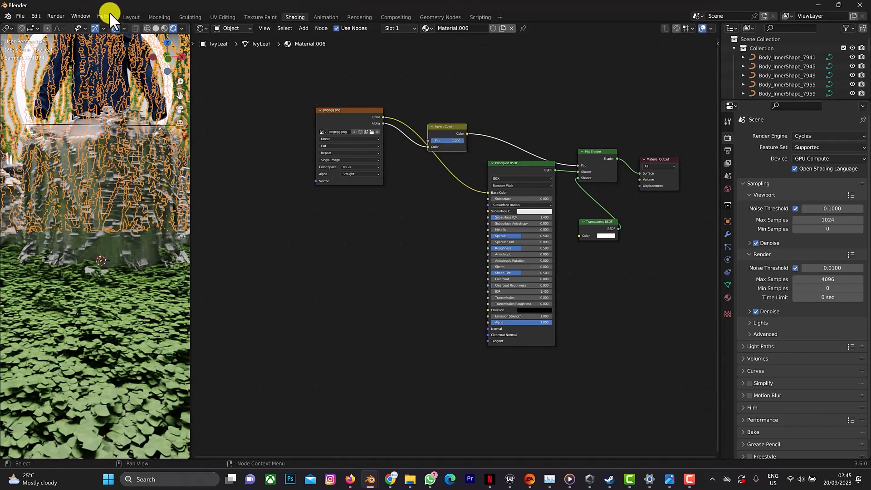
# Switch to the Layout workspace and rename the ground and wall ivy leaves' material to ivy.
pyautogui.click(129, 16)
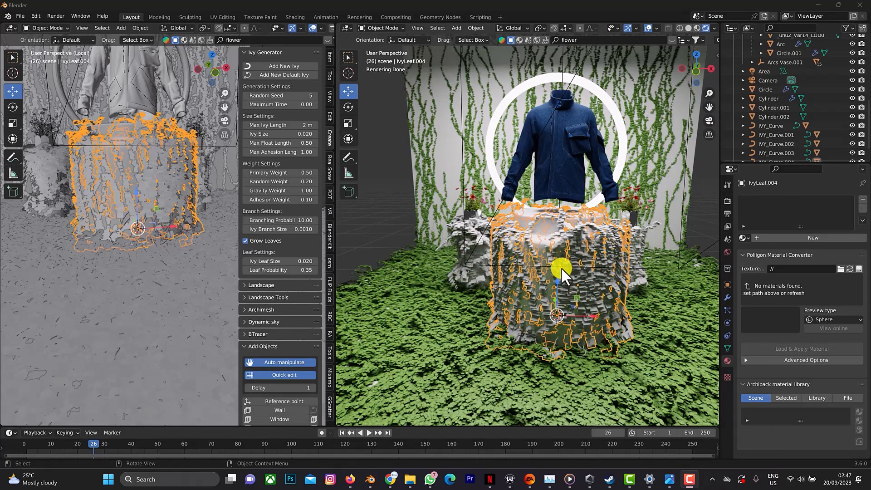
pyautogui.click(438, 360)
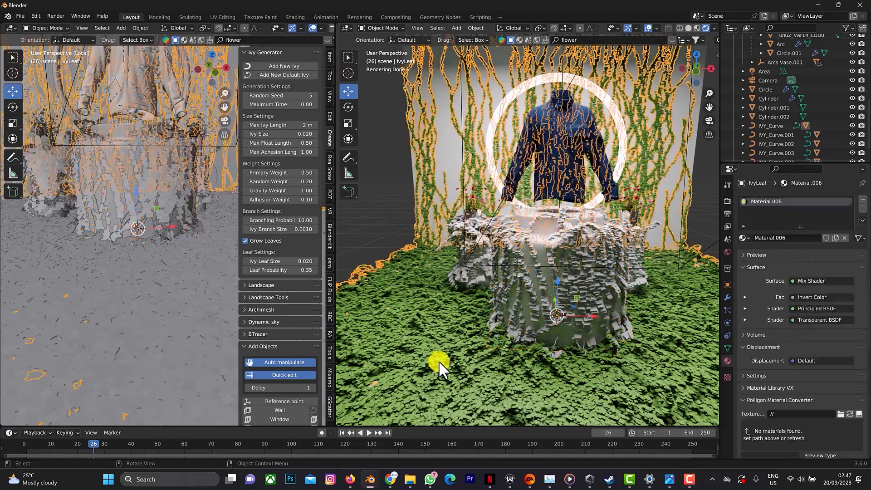
pyautogui.doubleClick(783, 202)
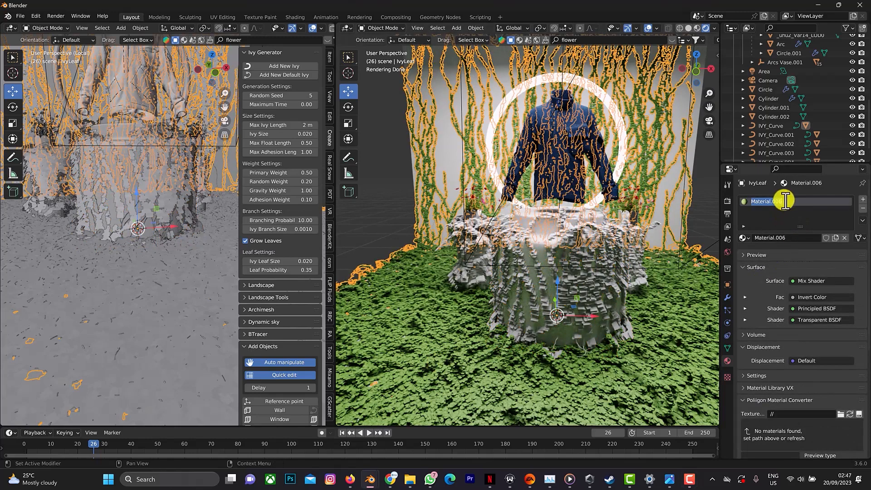
pyautogui.write('ivy')
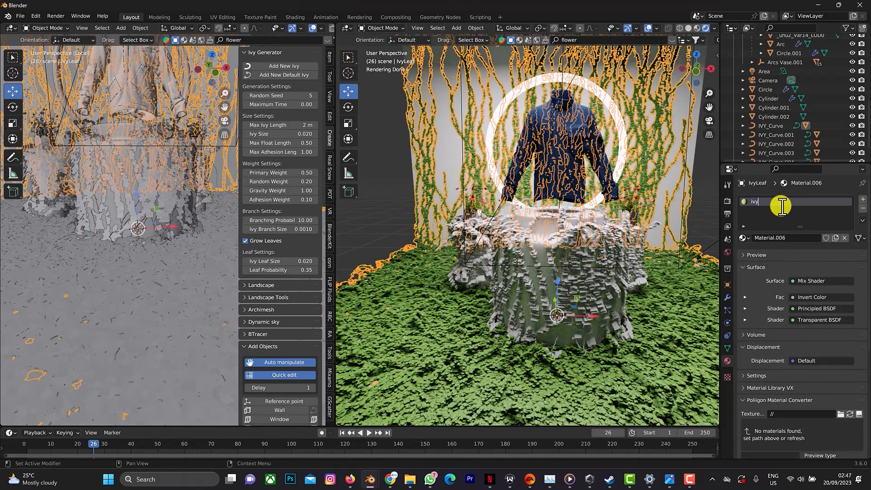
pyautogui.press('Return')
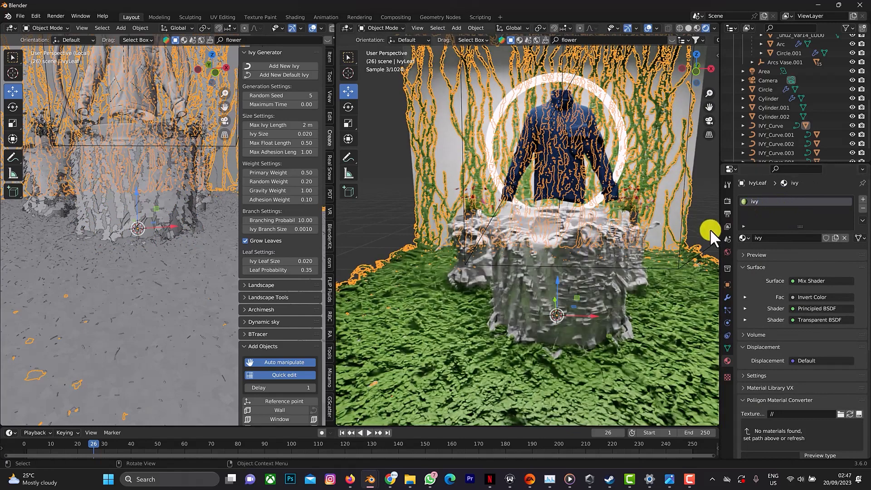
# Assign the existing ivy material to the leaves covering the central podium, without keeping any newly created material.
pyautogui.click(587, 277)
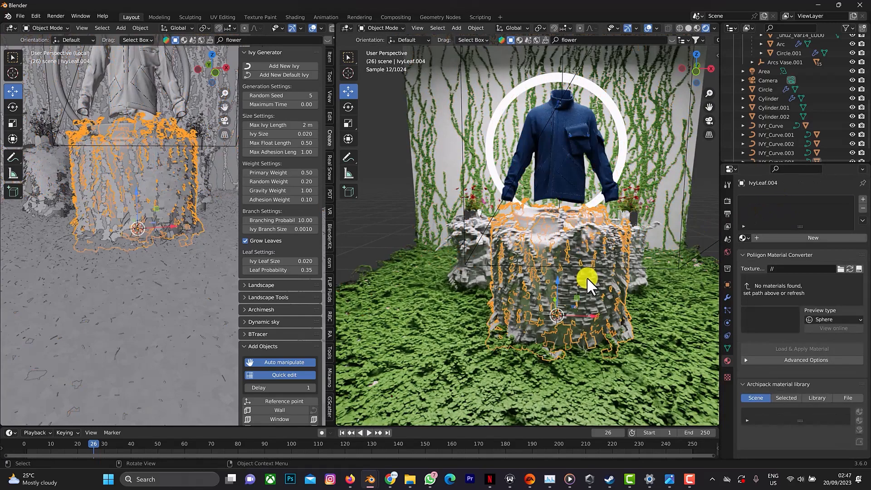
pyautogui.click(753, 237)
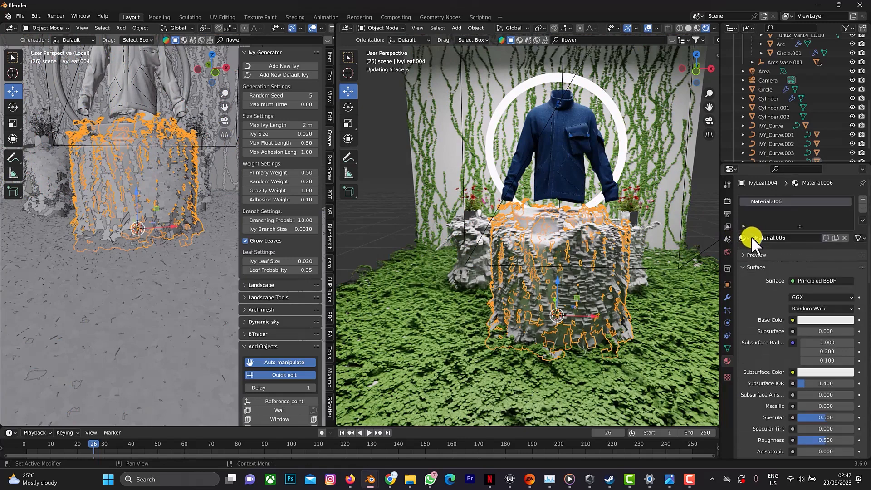
pyautogui.click(862, 209)
pyautogui.click(744, 239)
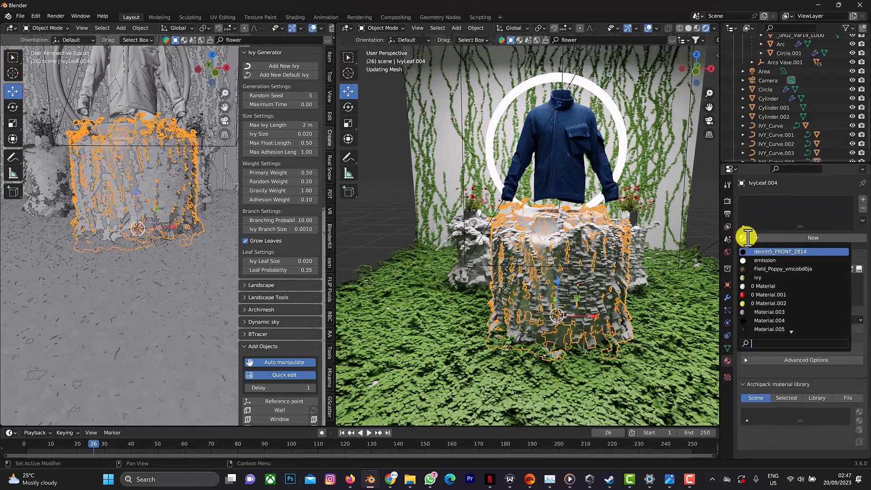
pyautogui.click(761, 277)
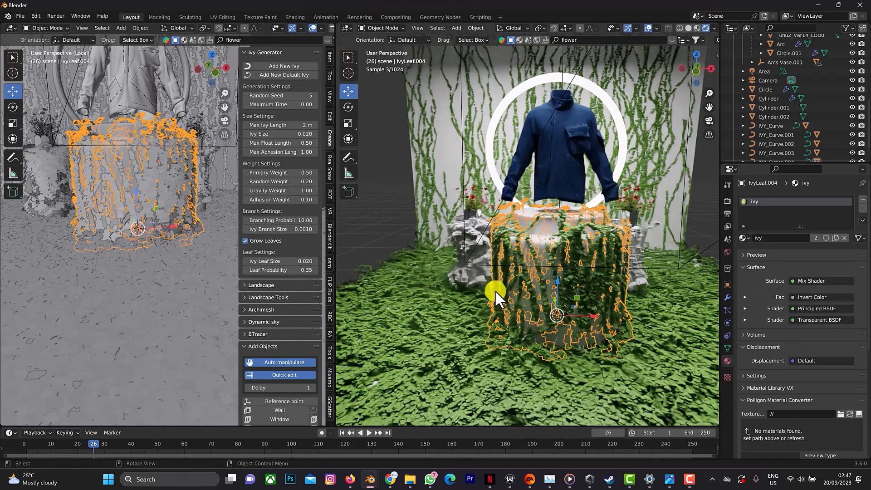
# Assign the ivy material to the leaves on both small cylinders flanking the podium.
pyautogui.click(476, 235)
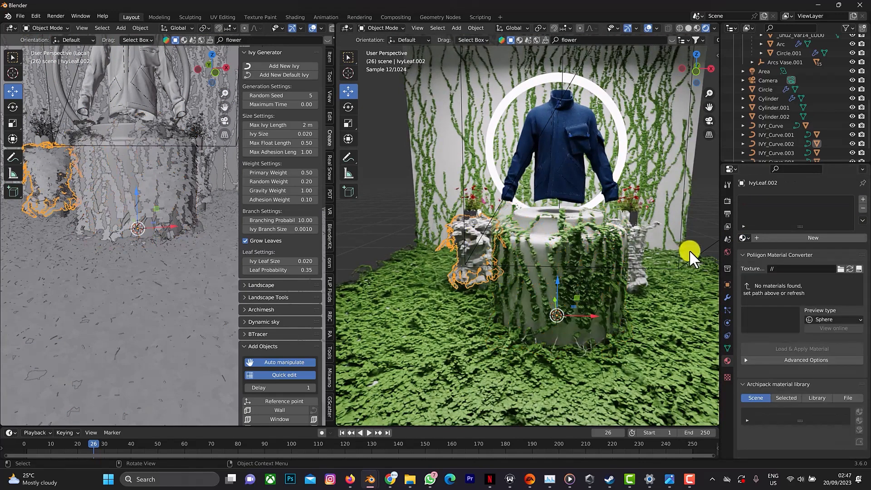
pyautogui.click(743, 237)
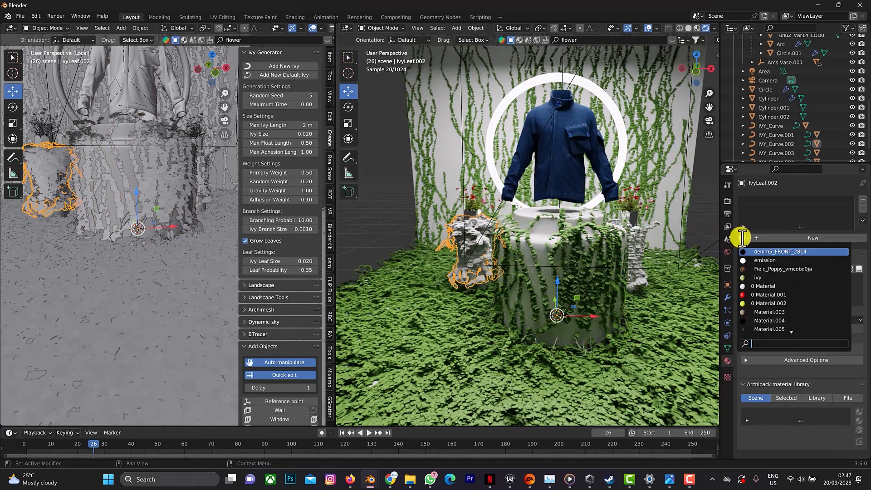
pyautogui.click(753, 277)
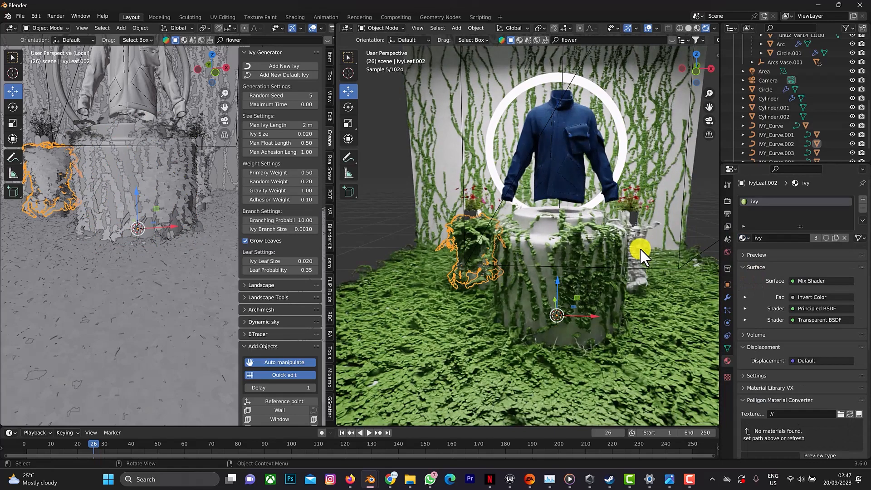
pyautogui.click(641, 248)
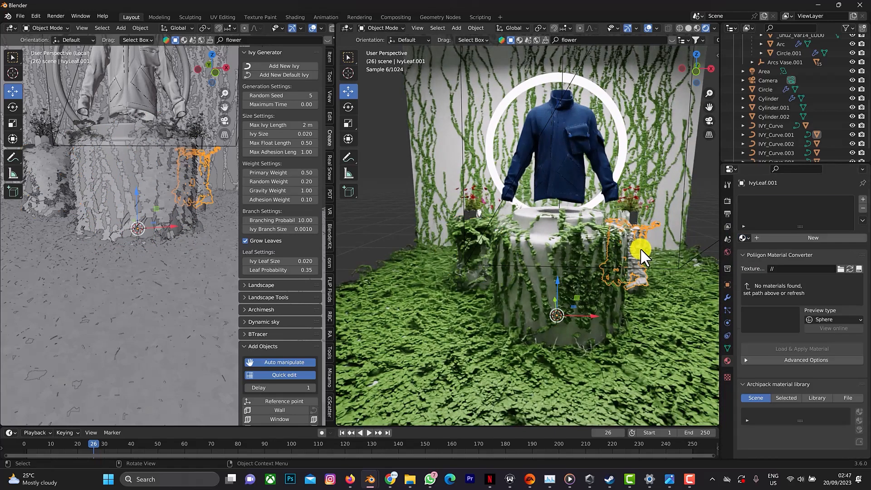
pyautogui.click(742, 238)
pyautogui.click(746, 278)
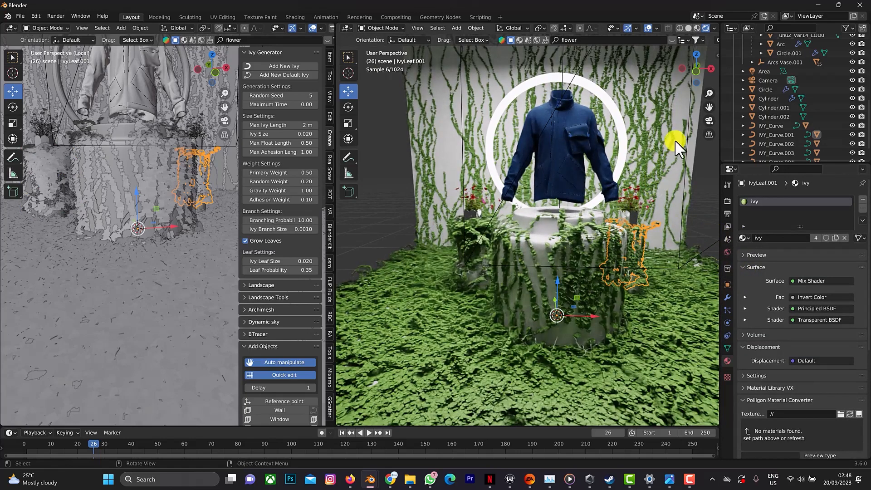
# View the scene through the camera and switch the asset search from models to materials.
pyautogui.click(707, 121)
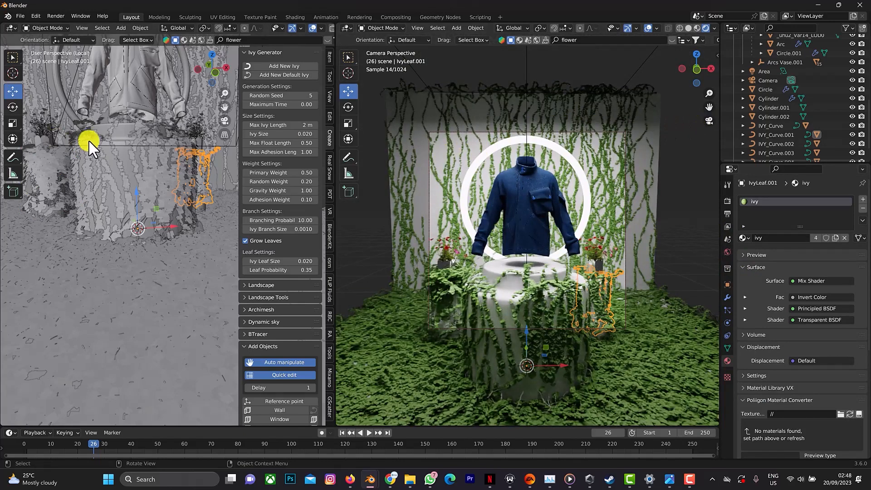
pyautogui.scroll(2, 97, 138)
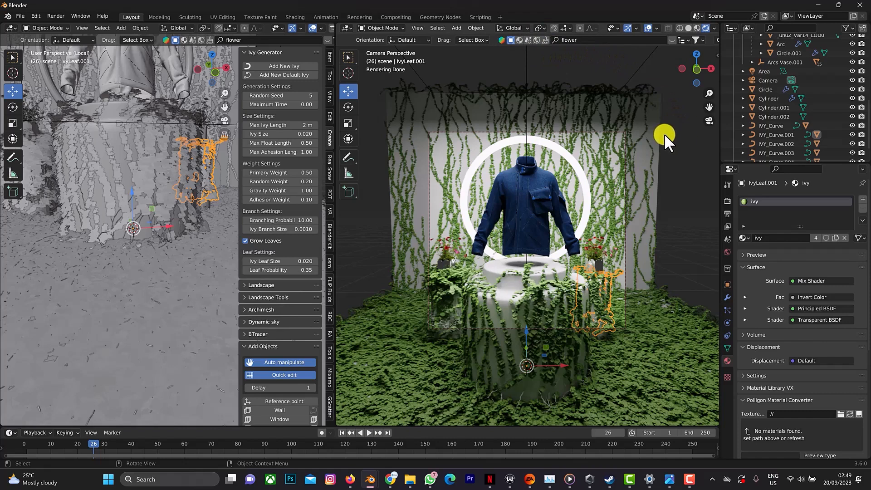
pyautogui.click(519, 40)
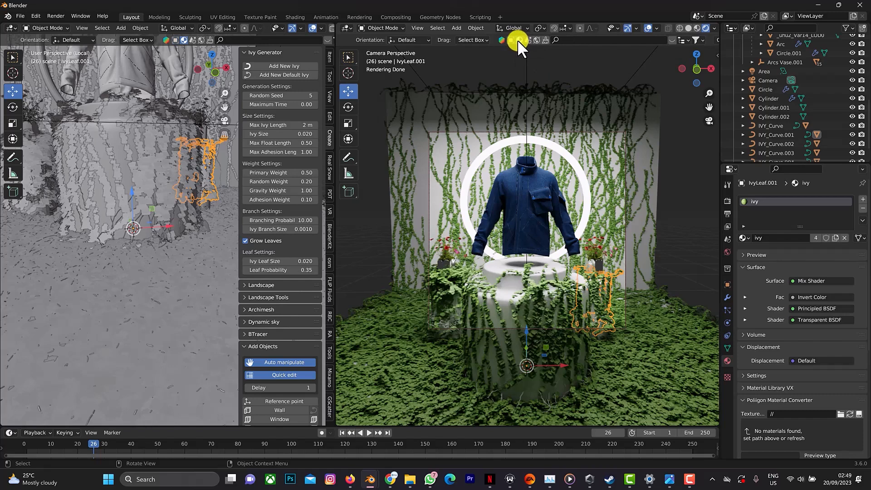